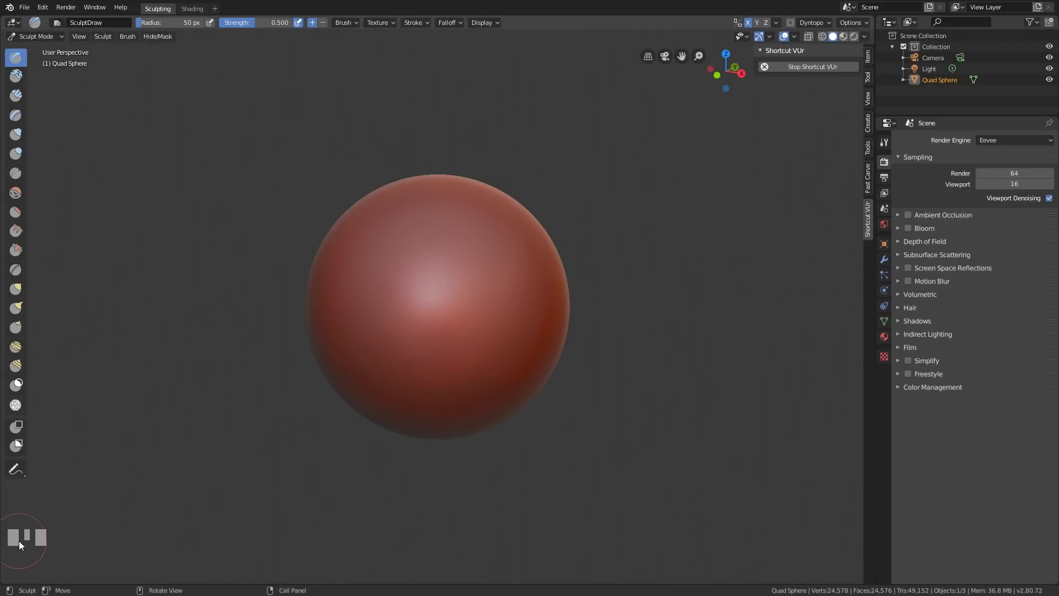
- Hide the sidebar, preview the sphere's mesh in wireframe before returning to solid shading, and display the brush names
{"action": "key", "text": "n"}
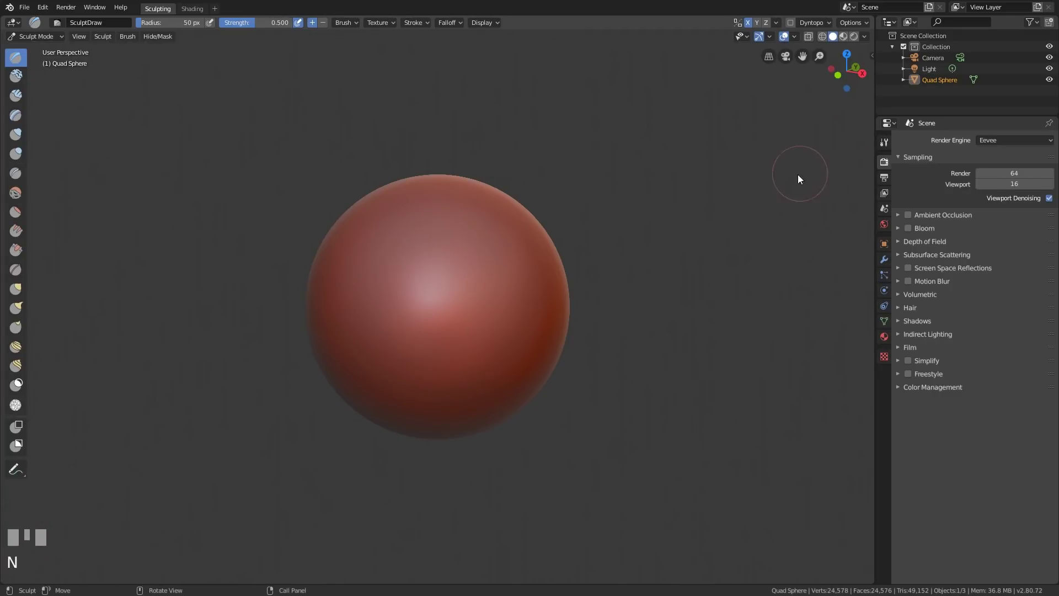
{"action": "key", "text": "z"}
{"action": "left_click", "coordinate": [530, 301]}
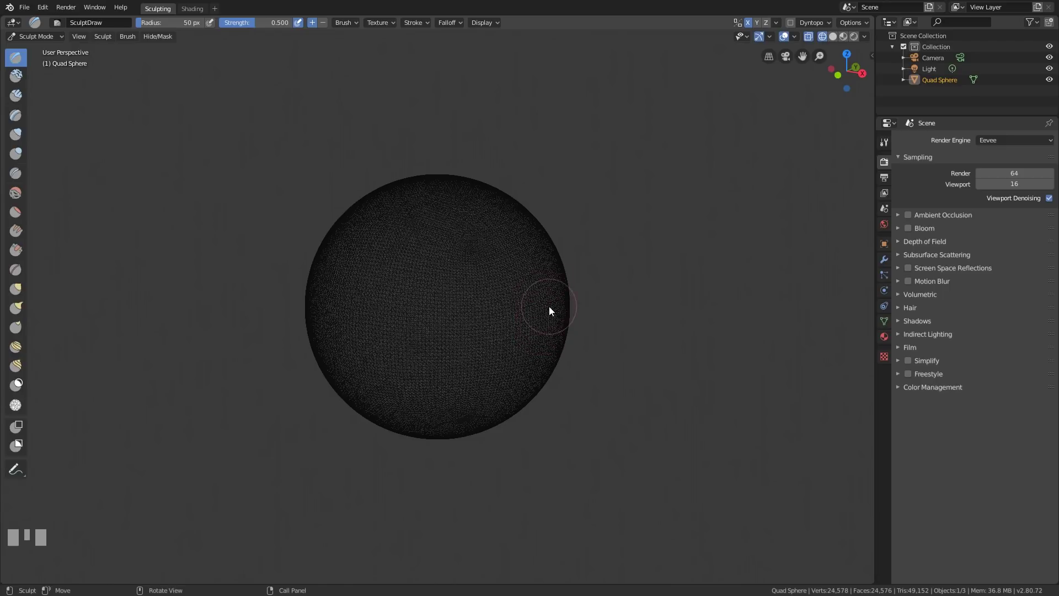
{"action": "key", "text": "z"}
{"action": "left_click", "coordinate": [653, 304]}
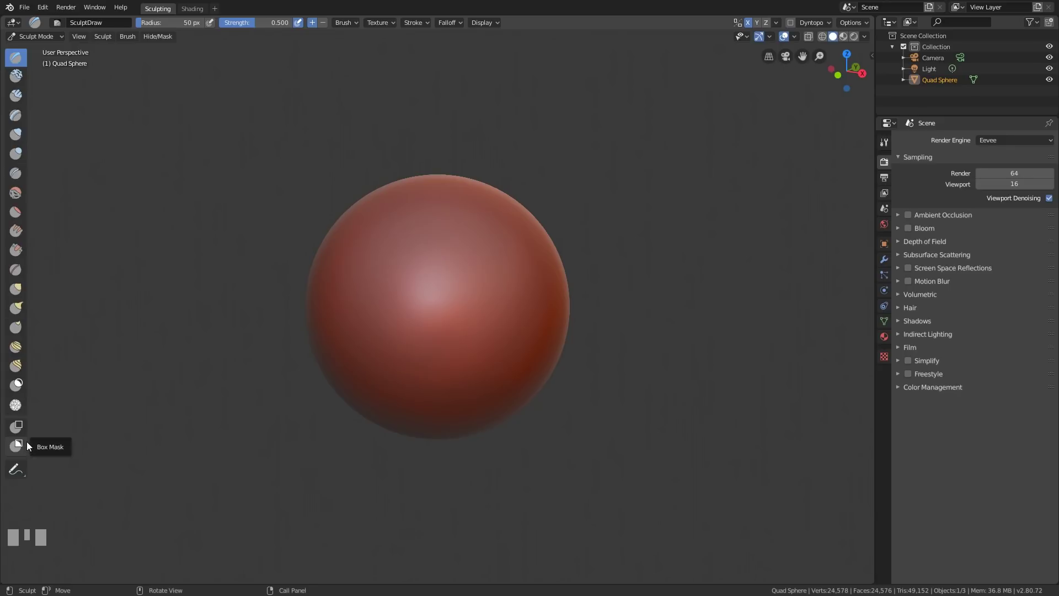
{"action": "left_click_drag", "start_coordinate": [32, 426], "coordinate": [114, 422]}
- Try a curved Draw stroke on the side of the sphere and pull its upper end outward with the Grab brush
{"action": "mouse_move", "coordinate": [515, 246]}
{"action": "left_mouse_down"}
{"action": "mouse_move", "coordinate": [462, 283]}
{"action": "mouse_move", "coordinate": [470, 358]}
{"action": "left_mouse_up"}
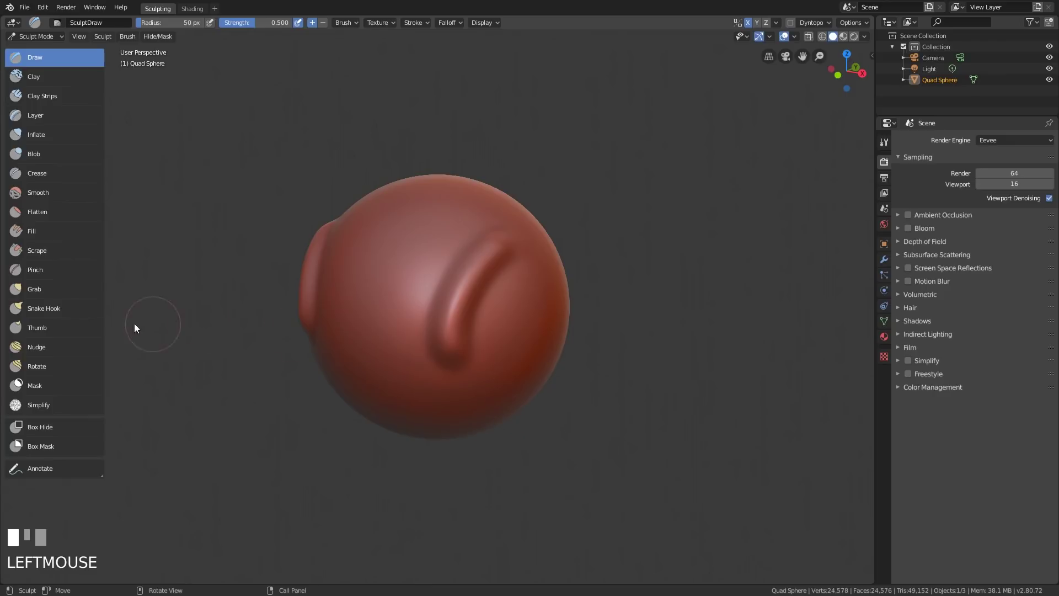
{"action": "left_click", "coordinate": [55, 288]}
{"action": "left_click_drag", "start_coordinate": [525, 237], "coordinate": [594, 174]}
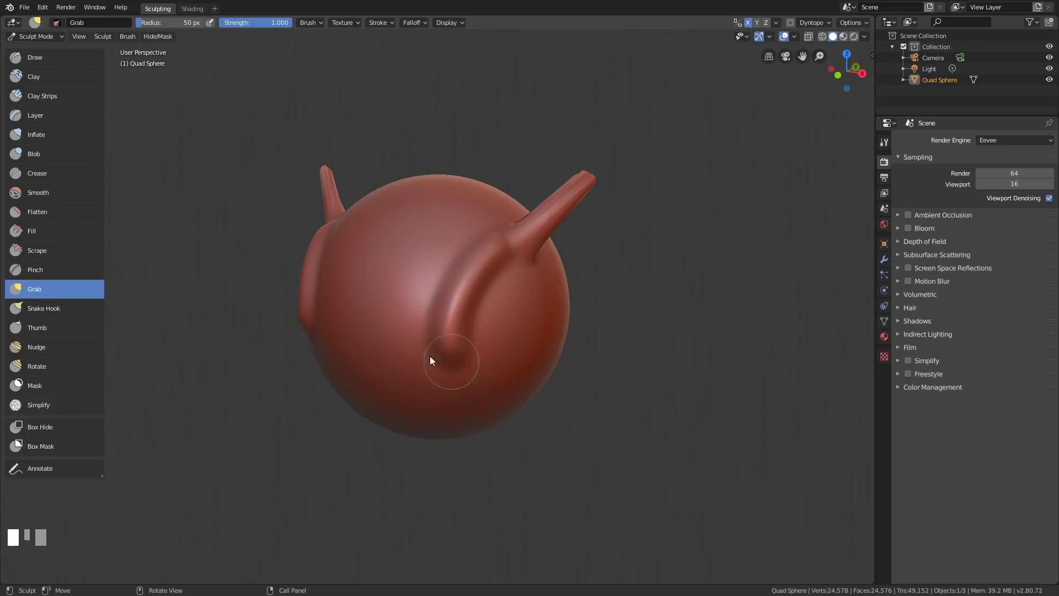
- Examine the stretched mesh in wireframe, return to solid shading, and undo the Draw and Grab strokes
{"action": "key", "text": "z"}
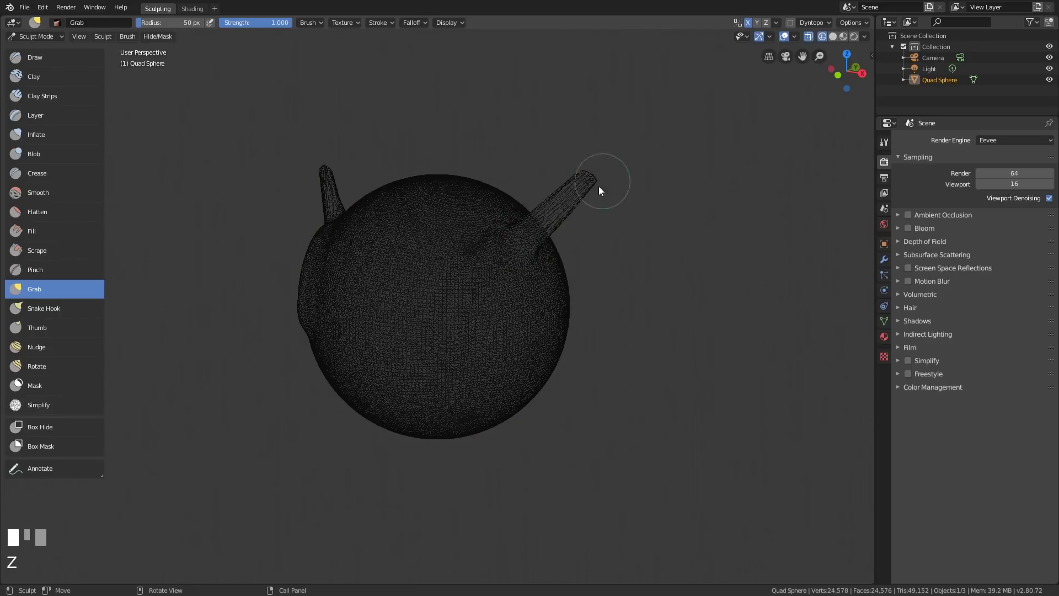
{"action": "key", "text": "z"}
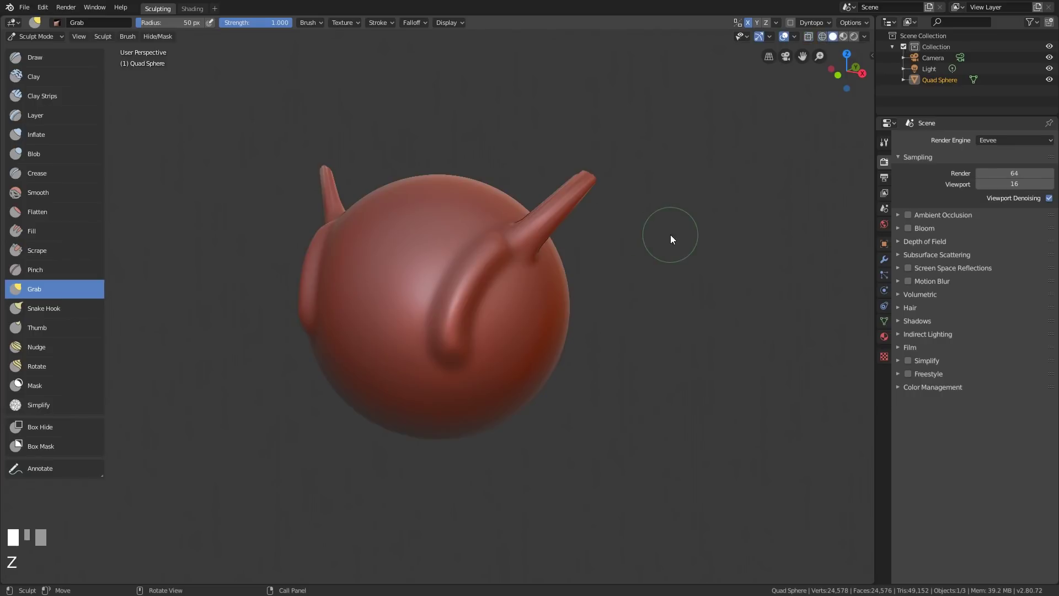
{"action": "key", "text": "ctrl+z"}
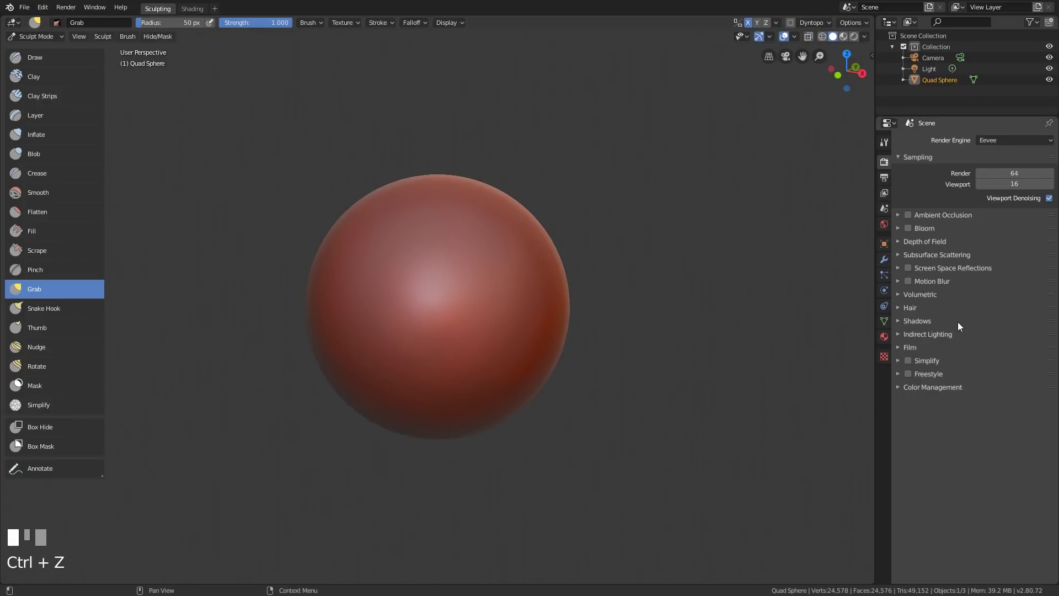
- Enable Dyntopo in the brush settings and set its detailing to Constant Detail
{"action": "left_click", "coordinate": [886, 142]}
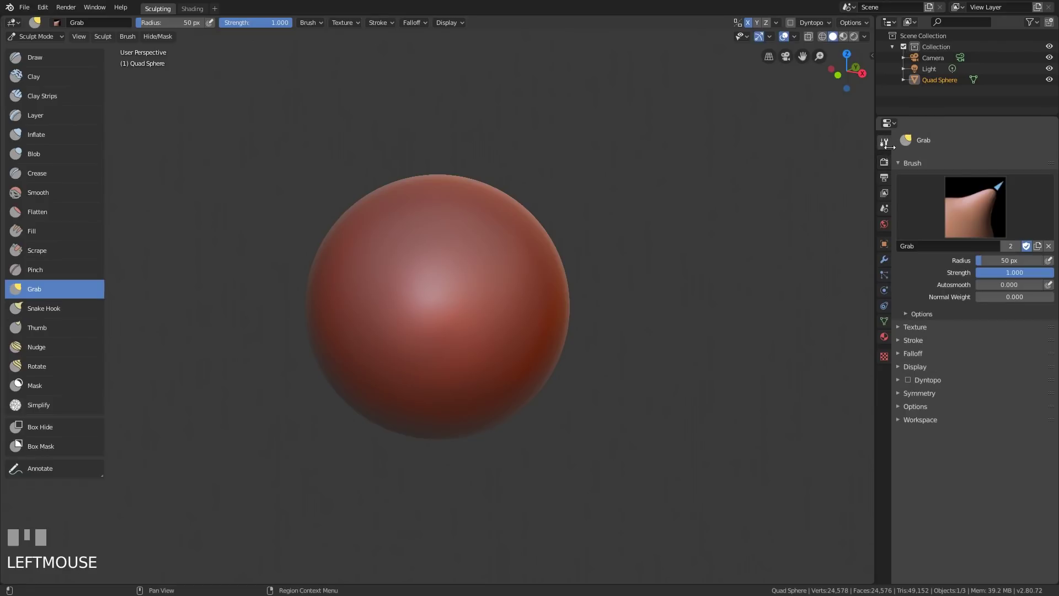
{"action": "left_click", "coordinate": [899, 380]}
{"action": "left_click", "coordinate": [910, 380]}
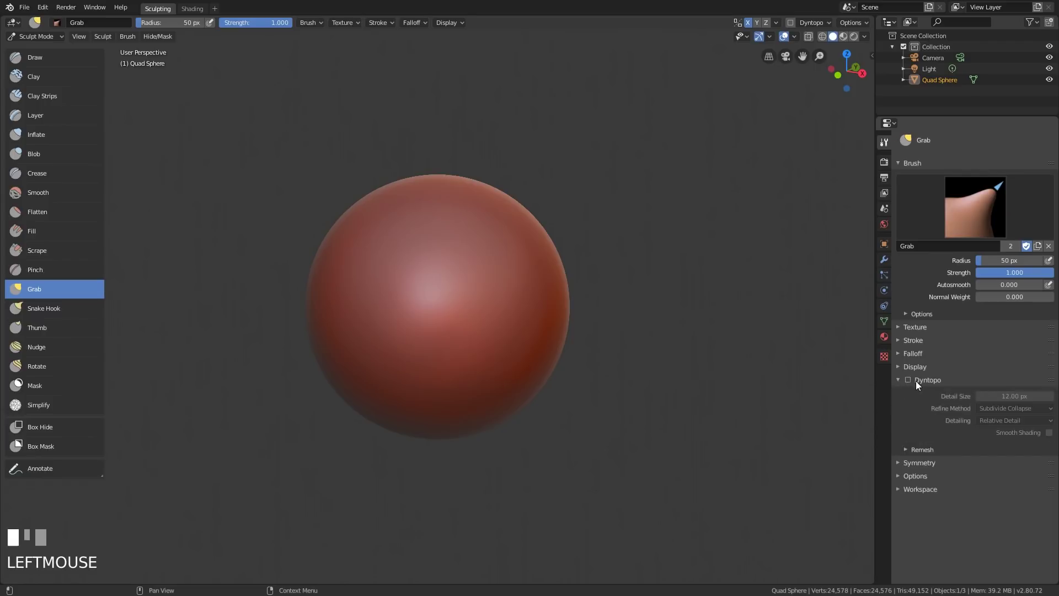
{"action": "left_click", "coordinate": [1015, 419]}
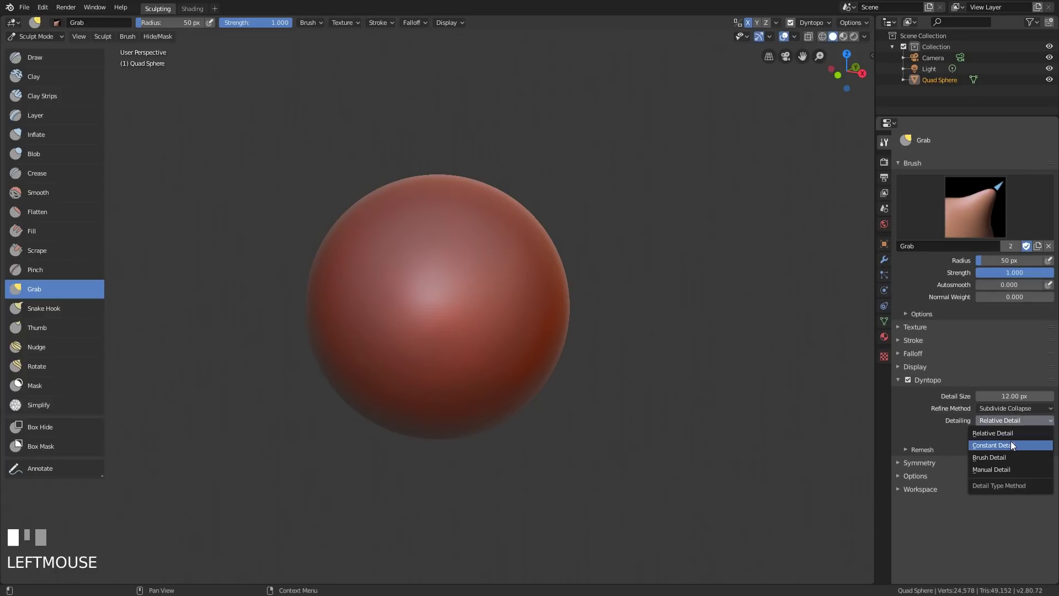
{"action": "left_click", "coordinate": [1012, 445]}
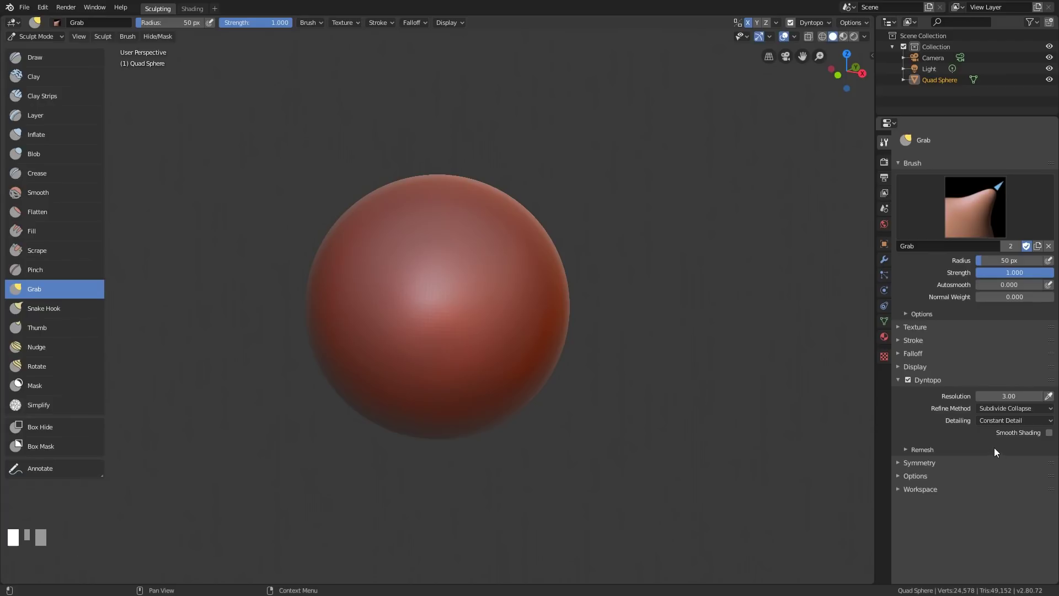
{"action": "key", "text": "ctrl+z"}
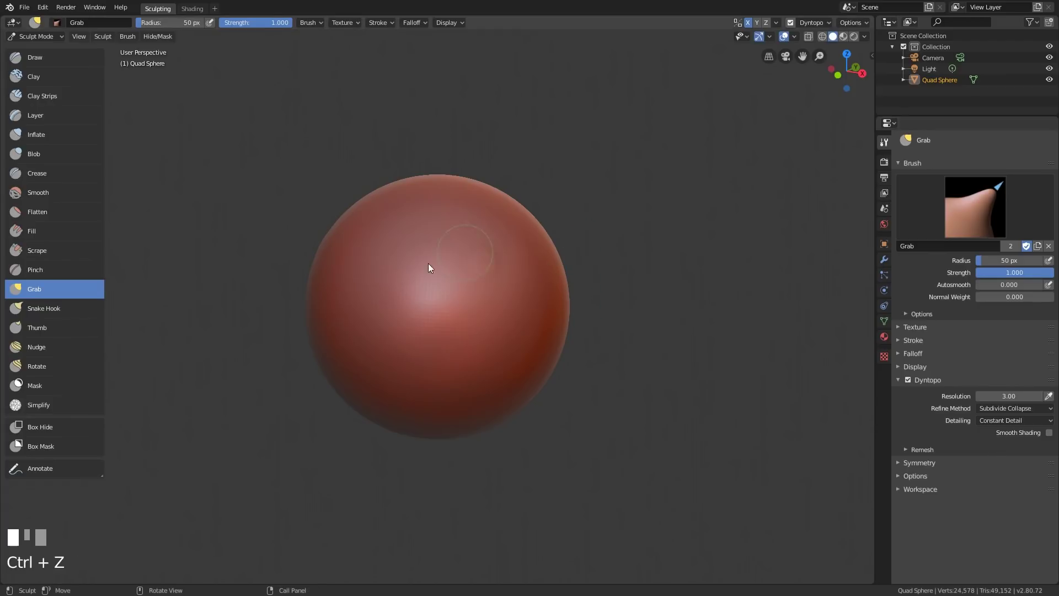
- Try Draw strokes on the side of the sphere at Dyntopo resolution 3.00, and undo them all
{"action": "left_click", "coordinate": [61, 56]}
{"action": "mouse_move", "coordinate": [515, 246]}
{"action": "left_mouse_down"}
{"action": "mouse_move", "coordinate": [479, 325]}
{"action": "mouse_move", "coordinate": [516, 258]}
{"action": "mouse_move", "coordinate": [480, 323]}
{"action": "mouse_move", "coordinate": [513, 285]}
{"action": "mouse_move", "coordinate": [499, 287]}
{"action": "left_mouse_up"}
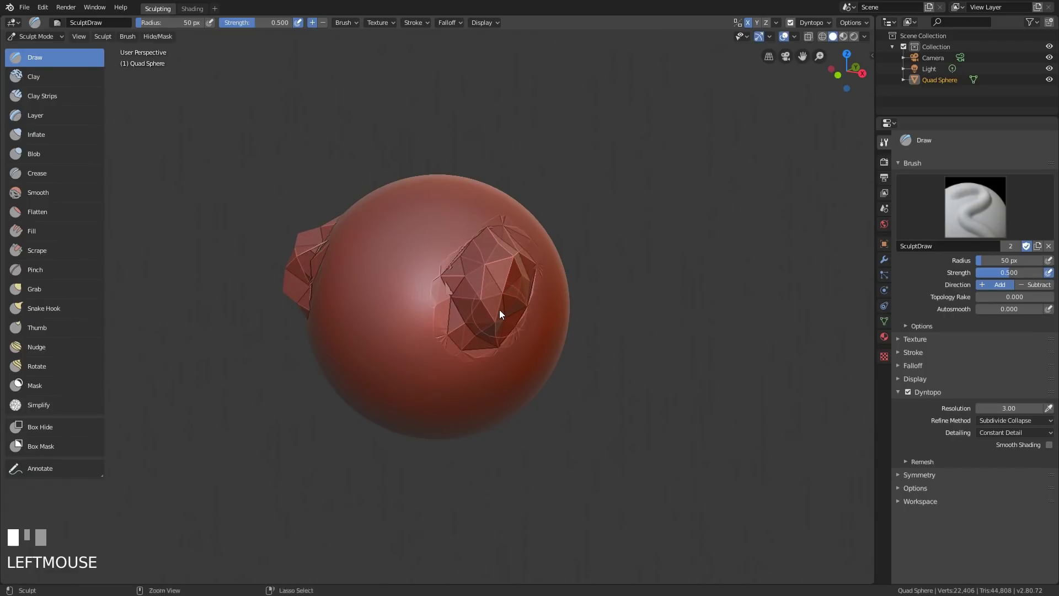
{"action": "middle_click_drag", "start_coordinate": [501, 310], "coordinate": [535, 260], "text": "ctrl"}
{"action": "mouse_move", "coordinate": [440, 314]}
{"action": "left_mouse_down"}
{"action": "mouse_move", "coordinate": [409, 343]}
{"action": "mouse_move", "coordinate": [447, 327]}
{"action": "left_mouse_up"}
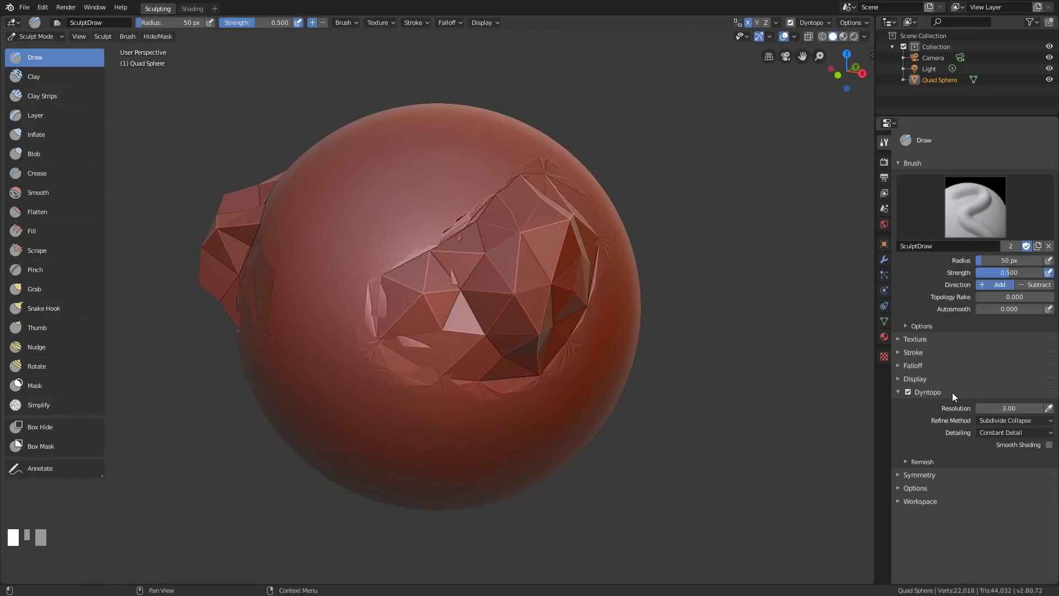
{"action": "key", "text": "ctrl+z"}
{"action": "key", "text": "ctrl+z"}
{"action": "key", "text": "ctrl+z"}
{"action": "key", "text": "ctrl+z"}
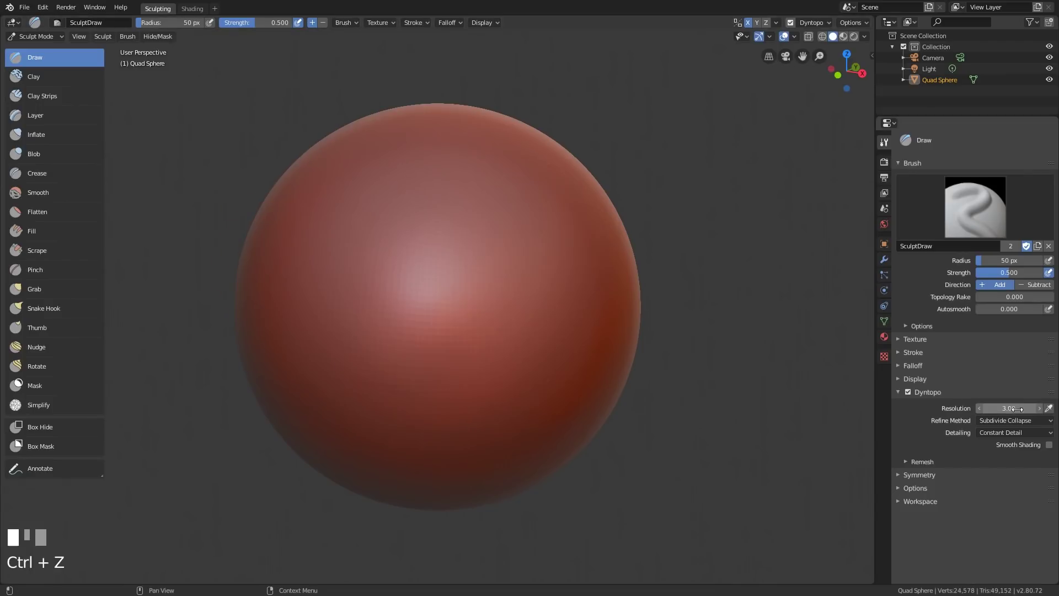
- Set the Dyntopo resolution to 20 and test it with a Draw stroke on the sphere, undoing that stroke
{"action": "left_click", "coordinate": [1012, 407]}
{"action": "type", "text": "20"}
{"action": "key", "text": "Return"}
{"action": "middle_click_drag", "start_coordinate": [654, 380], "coordinate": [579, 391]}
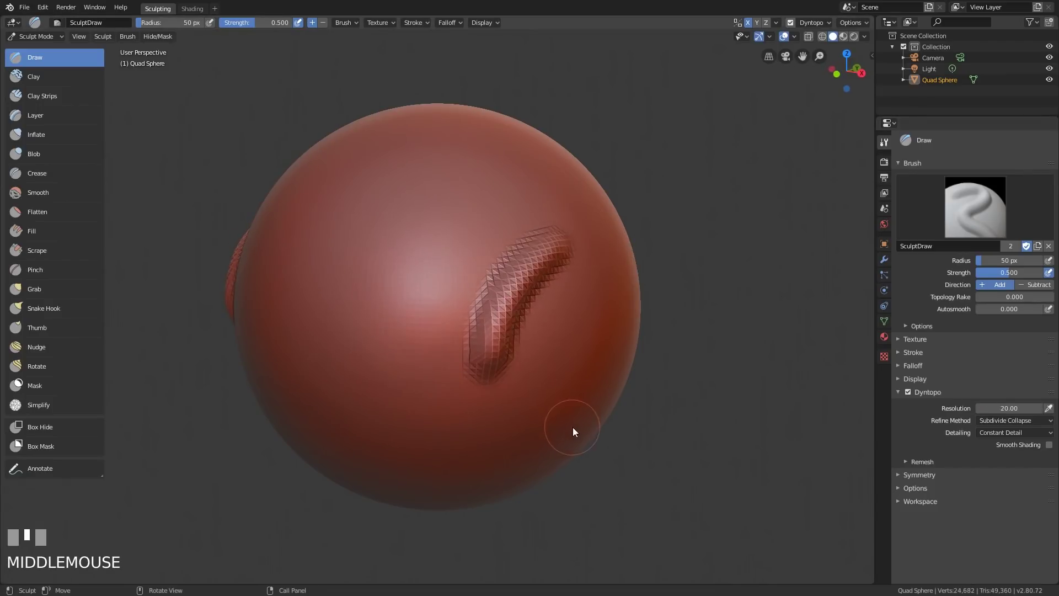
{"action": "key", "text": "ctrl+z"}
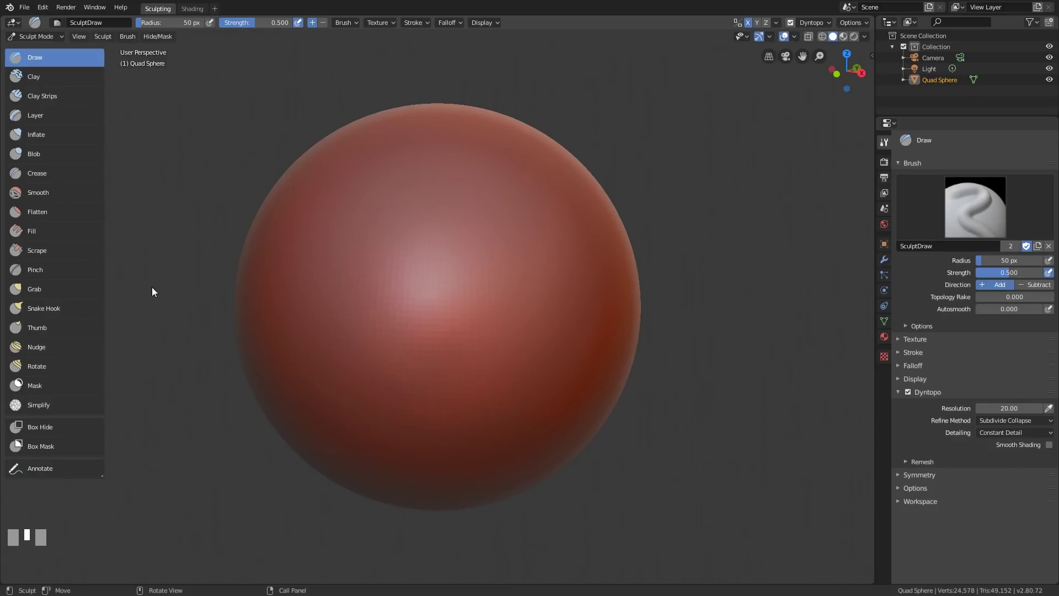
- Choose the Snake Hook brush and enlarge its radius to 367 px
{"action": "left_click", "coordinate": [55, 310]}
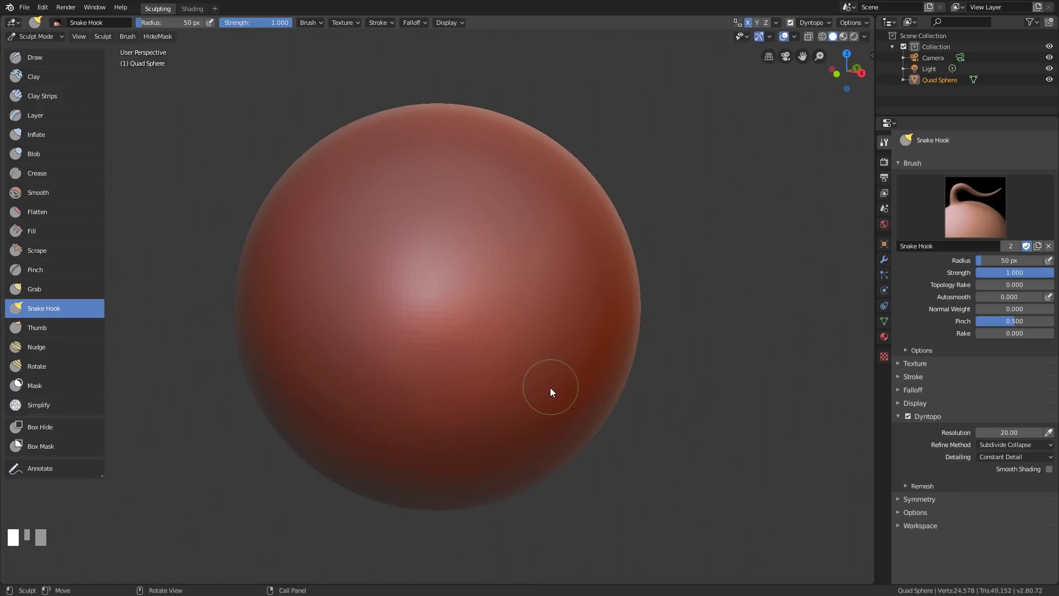
{"action": "key", "text": "f"}
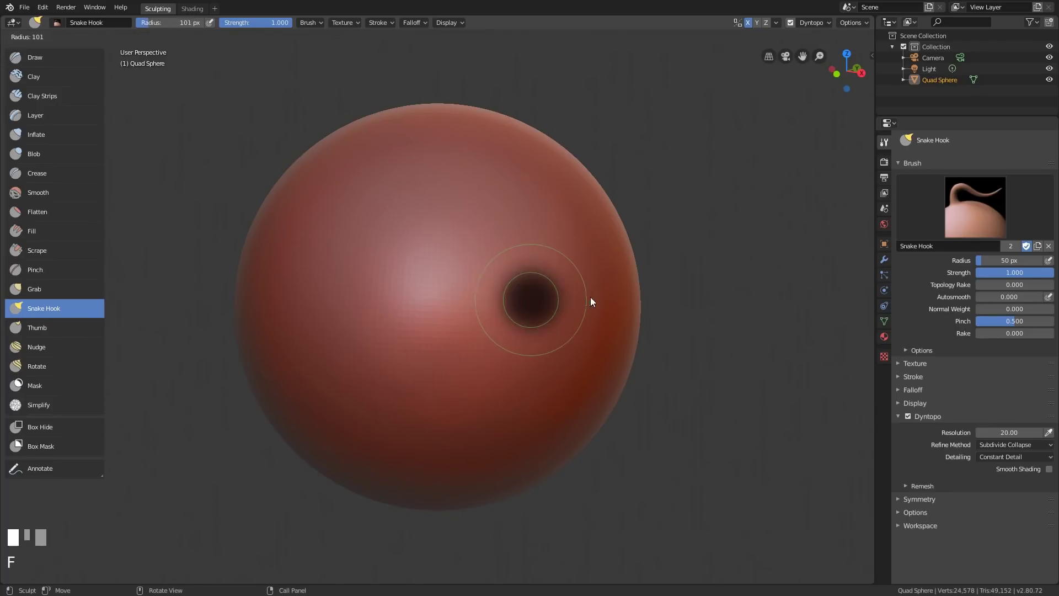
{"action": "left_click", "coordinate": [735, 301]}
- Pull the top of the sphere upward from a side view with Snake Hook to elongate it into a head shape
{"action": "middle_click_drag", "start_coordinate": [685, 309], "coordinate": [583, 390], "text": "ctrl"}
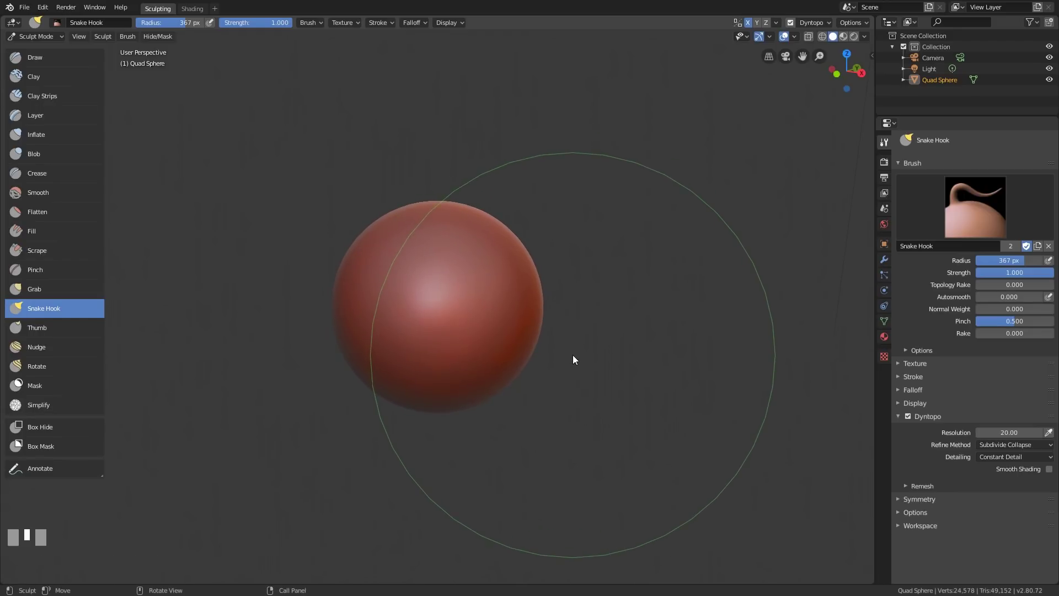
{"action": "mouse_move", "coordinate": [577, 355]}
{"action": "middle_mouse_down"}
{"action": "mouse_move", "coordinate": [502, 383]}
{"action": "mouse_move", "coordinate": [568, 366]}
{"action": "middle_mouse_up"}
{"action": "left_click_drag", "start_coordinate": [859, 59], "coordinate": [835, 89]}
{"action": "middle_click_drag", "start_coordinate": [558, 326], "coordinate": [622, 303]}
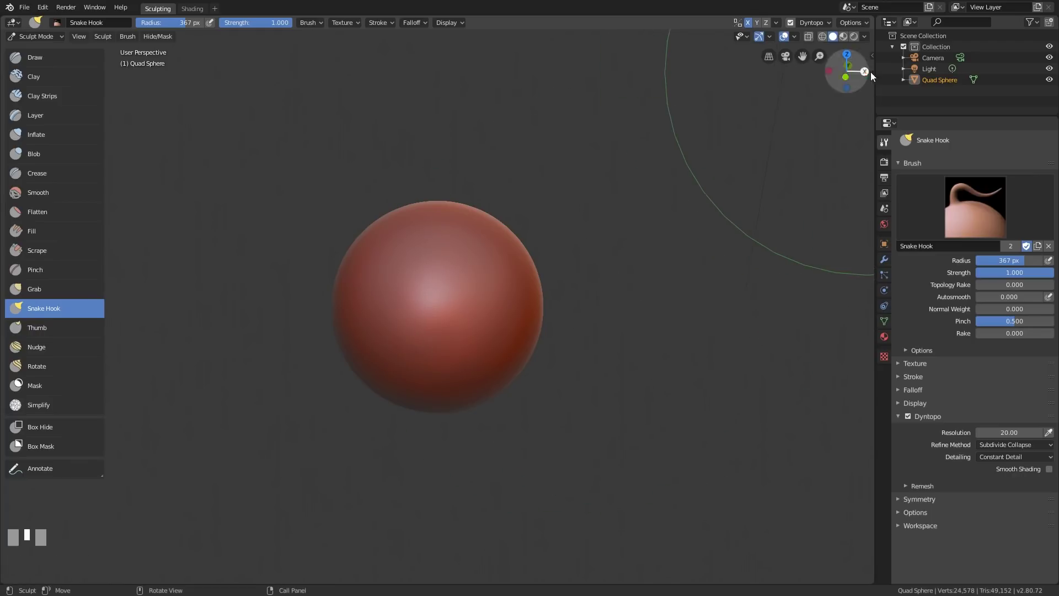
{"action": "middle_click_drag", "start_coordinate": [589, 276], "coordinate": [504, 280]}
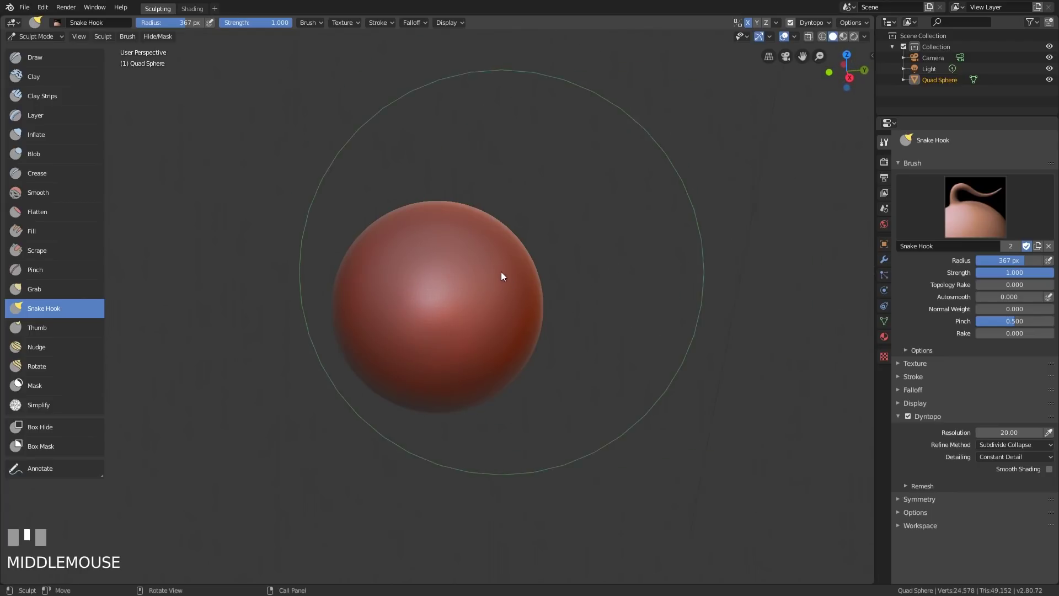
{"action": "mouse_move", "coordinate": [490, 226]}
{"action": "left_mouse_down"}
{"action": "mouse_move", "coordinate": [507, 193]}
{"action": "mouse_move", "coordinate": [436, 177]}
{"action": "mouse_move", "coordinate": [432, 162]}
{"action": "left_mouse_up"}
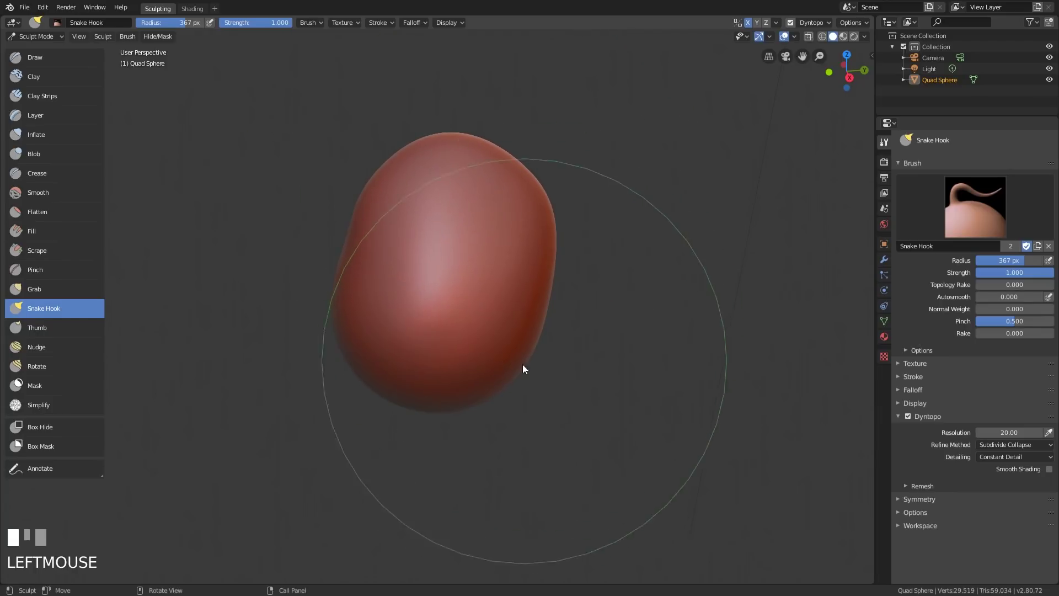
- Widen the upper part of the form from the front and round out its front and back from the side with Snake Hook
{"action": "mouse_move", "coordinate": [506, 378]}
{"action": "middle_mouse_down"}
{"action": "mouse_move", "coordinate": [610, 359]}
{"action": "mouse_move", "coordinate": [658, 366]}
{"action": "middle_mouse_up"}
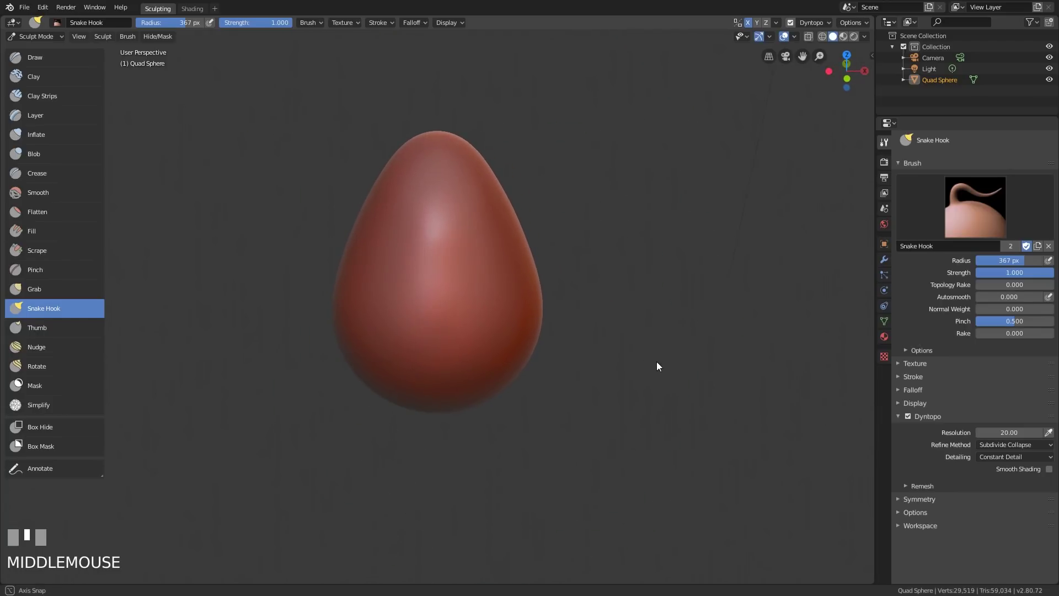
{"action": "left_click_drag", "start_coordinate": [502, 197], "coordinate": [534, 196]}
{"action": "mouse_move", "coordinate": [641, 320]}
{"action": "middle_mouse_down"}
{"action": "mouse_move", "coordinate": [563, 329]}
{"action": "mouse_move", "coordinate": [446, 269]}
{"action": "middle_mouse_up"}
{"action": "left_click_drag", "start_coordinate": [357, 214], "coordinate": [364, 204]}
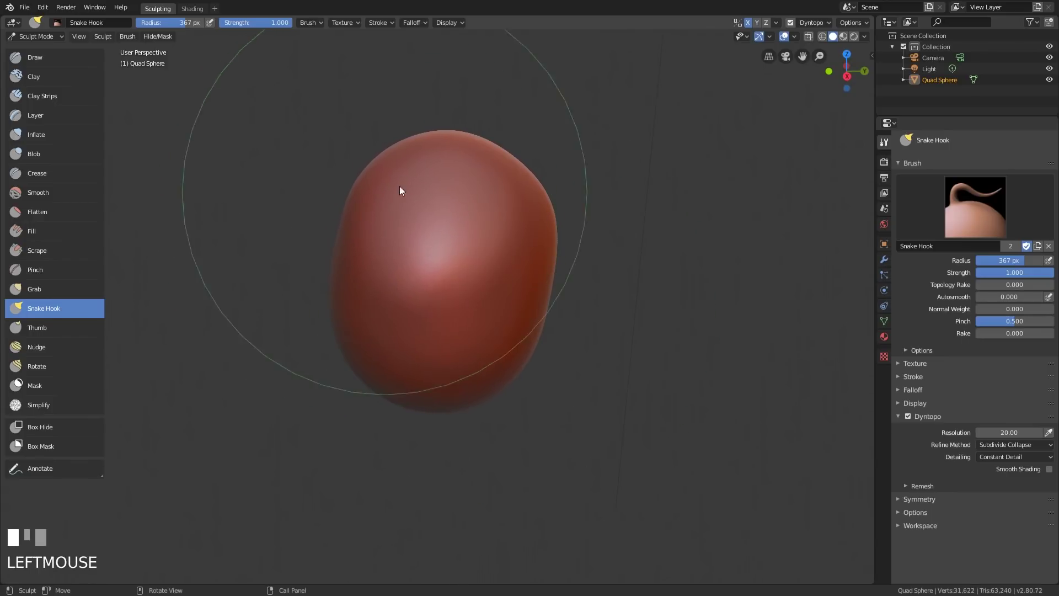
{"action": "middle_click_drag", "start_coordinate": [558, 167], "coordinate": [538, 166]}
{"action": "left_click_drag", "start_coordinate": [520, 163], "coordinate": [521, 157]}
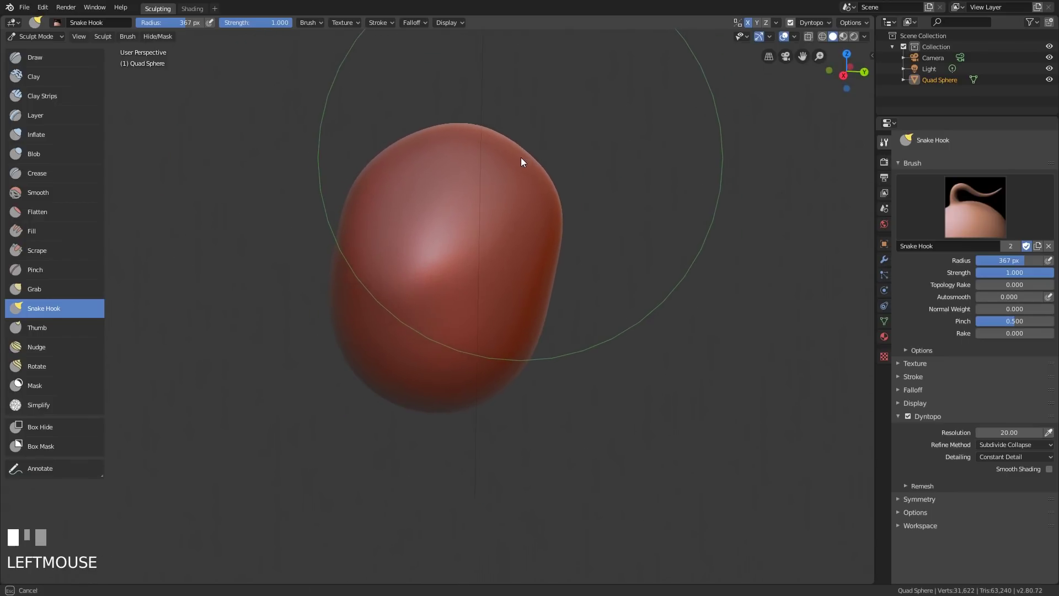
- Pull the lower end of the form downward from the side with Snake Hook to start the jaw
{"action": "mouse_move", "coordinate": [538, 246]}
{"action": "middle_mouse_down"}
{"action": "mouse_move", "coordinate": [570, 303]}
{"action": "mouse_move", "coordinate": [779, 323]}
{"action": "mouse_move", "coordinate": [599, 313]}
{"action": "middle_mouse_up"}
{"action": "mouse_move", "coordinate": [587, 382]}
{"action": "middle_mouse_down"}
{"action": "mouse_move", "coordinate": [549, 375]}
{"action": "mouse_move", "coordinate": [532, 333]}
{"action": "middle_mouse_up"}
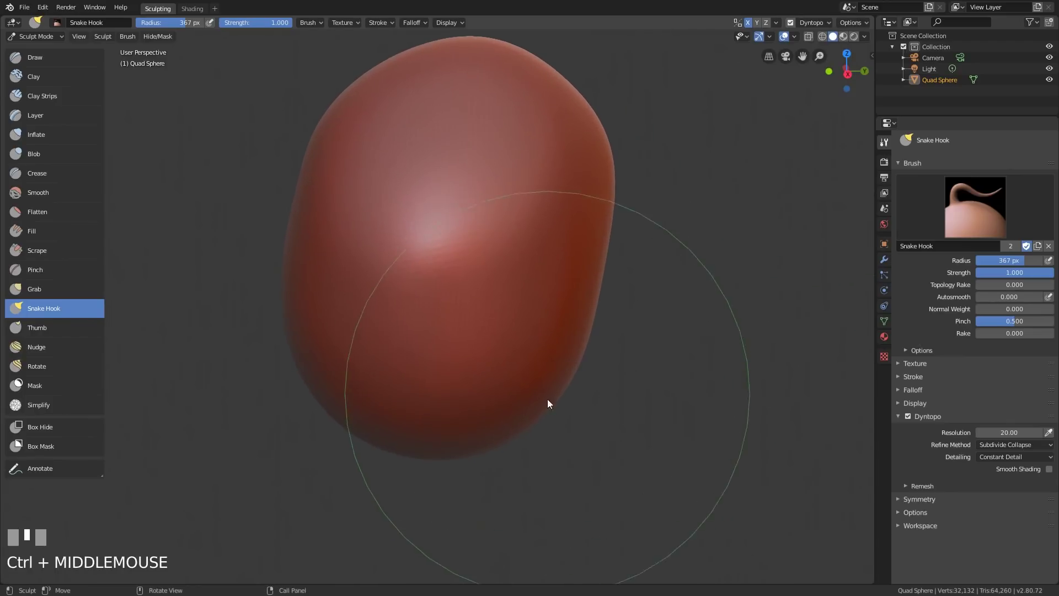
{"action": "left_click_drag", "start_coordinate": [545, 428], "coordinate": [555, 527]}
- Check the X mirror symmetry setting and push the sides of the lower jaw inward with Snake Hook to narrow it
{"action": "mouse_move", "coordinate": [554, 528]}
{"action": "middle_mouse_down"}
{"action": "mouse_move", "coordinate": [583, 416]}
{"action": "mouse_move", "coordinate": [678, 401]}
{"action": "middle_mouse_up"}
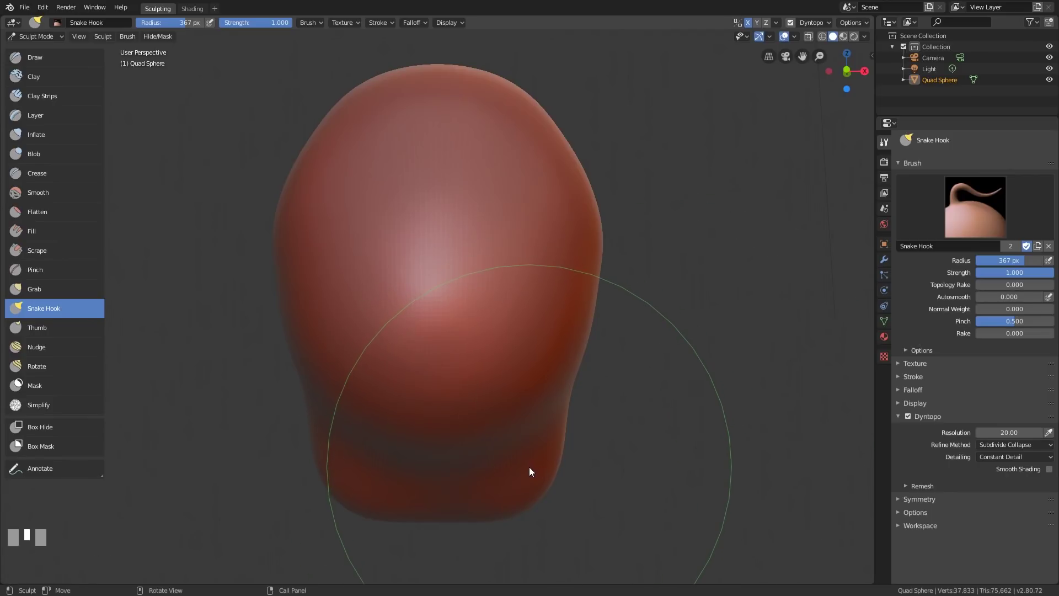
{"action": "left_click", "coordinate": [900, 499]}
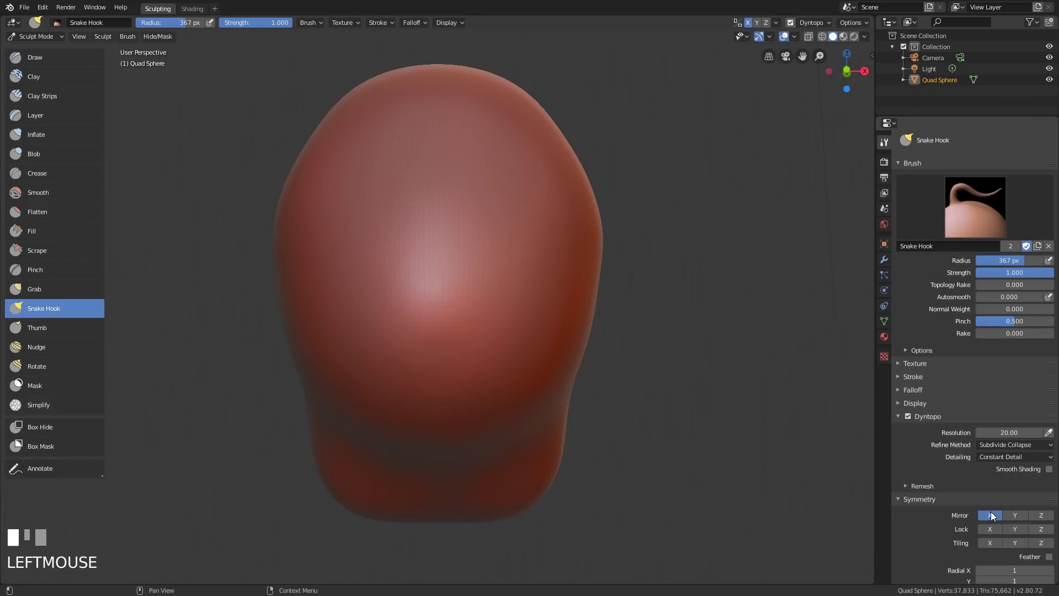
{"action": "left_click", "coordinate": [900, 498]}
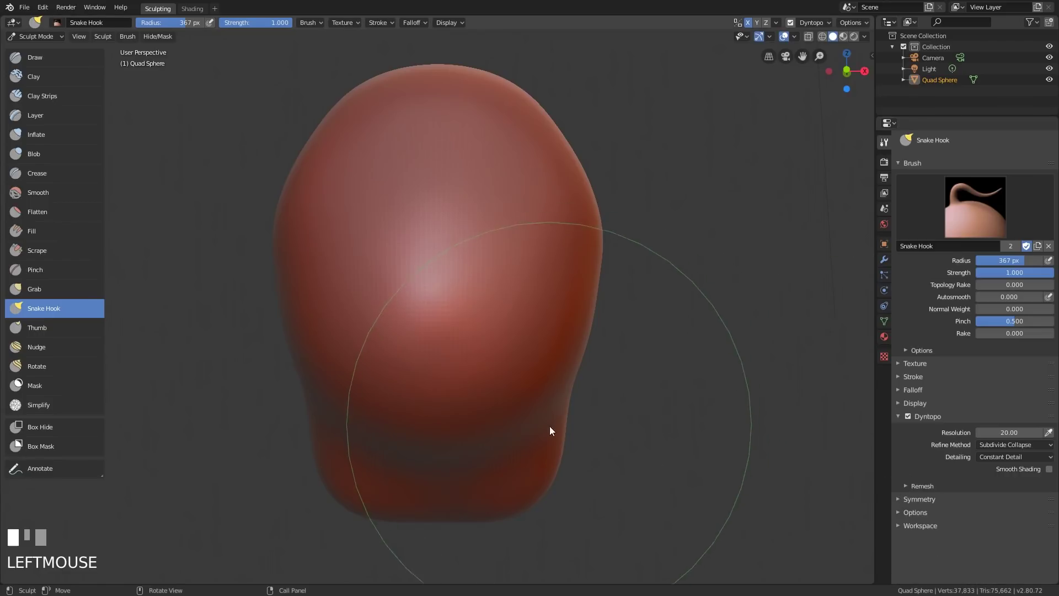
{"action": "left_click_drag", "start_coordinate": [563, 444], "coordinate": [515, 449]}
- Smooth the lower tip of the jaw and the crease between its two mirrored lobes
{"action": "mouse_move", "coordinate": [515, 449]}
{"action": "middle_mouse_down"}
{"action": "mouse_move", "coordinate": [641, 406]}
{"action": "mouse_move", "coordinate": [545, 406]}
{"action": "middle_mouse_up"}
{"action": "mouse_move", "coordinate": [635, 343]}
{"action": "middle_mouse_down", "text": "ctrl"}
{"action": "mouse_move", "coordinate": [564, 454]}
{"action": "mouse_move", "coordinate": [605, 292]}
{"action": "middle_mouse_up", "text": "ctrl"}
{"action": "middle_click_drag", "start_coordinate": [562, 411], "coordinate": [585, 364], "text": "ctrl"}
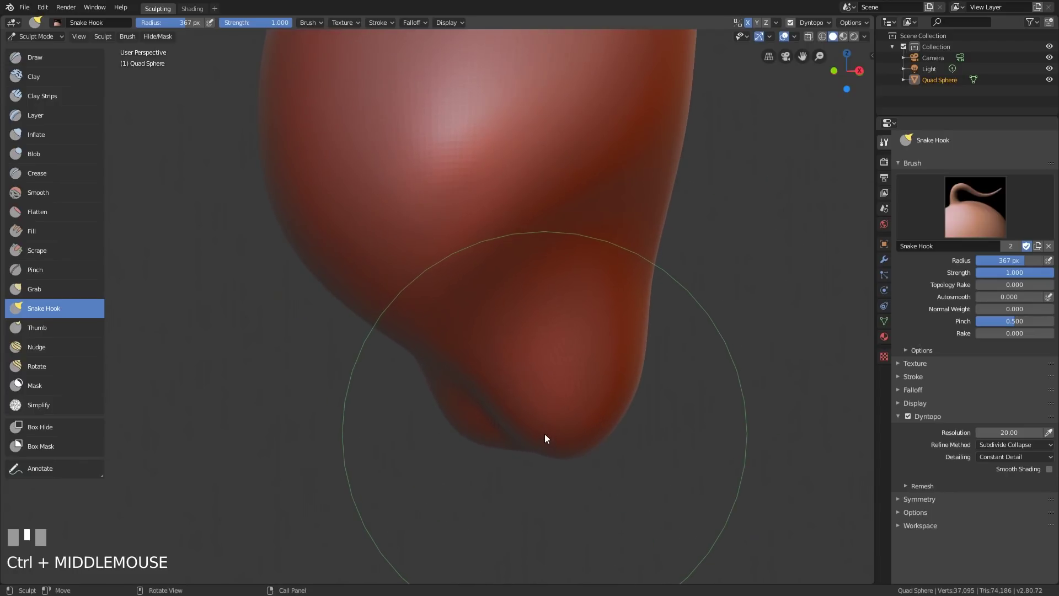
{"action": "mouse_move", "coordinate": [563, 423]}
{"action": "left_mouse_down", "text": "shift"}
{"action": "mouse_move", "coordinate": [535, 434]}
{"action": "mouse_move", "coordinate": [588, 416]}
{"action": "left_mouse_up", "text": "shift"}
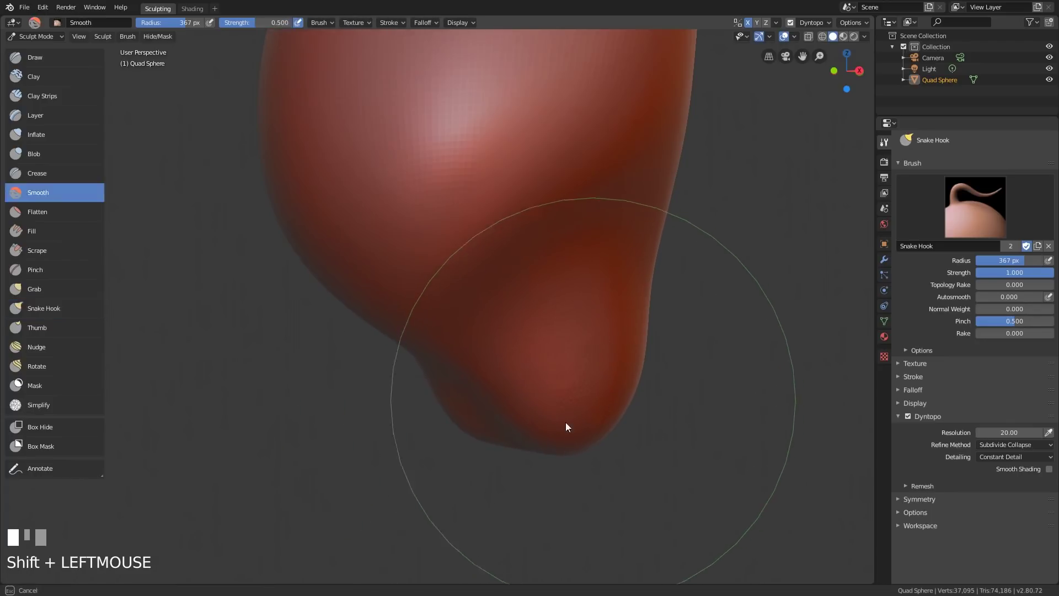
{"action": "mouse_move", "coordinate": [607, 393]}
{"action": "left_mouse_down", "text": "shift"}
{"action": "mouse_move", "coordinate": [554, 428]}
{"action": "mouse_move", "coordinate": [599, 426]}
{"action": "left_mouse_up", "text": "shift"}
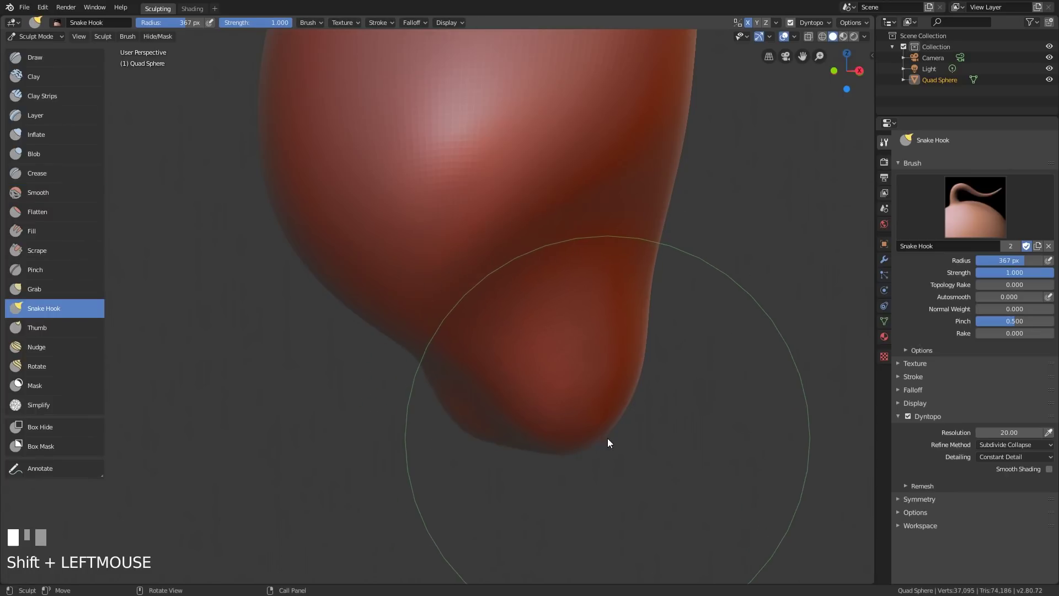
{"action": "middle_click_drag", "start_coordinate": [628, 426], "coordinate": [559, 449]}
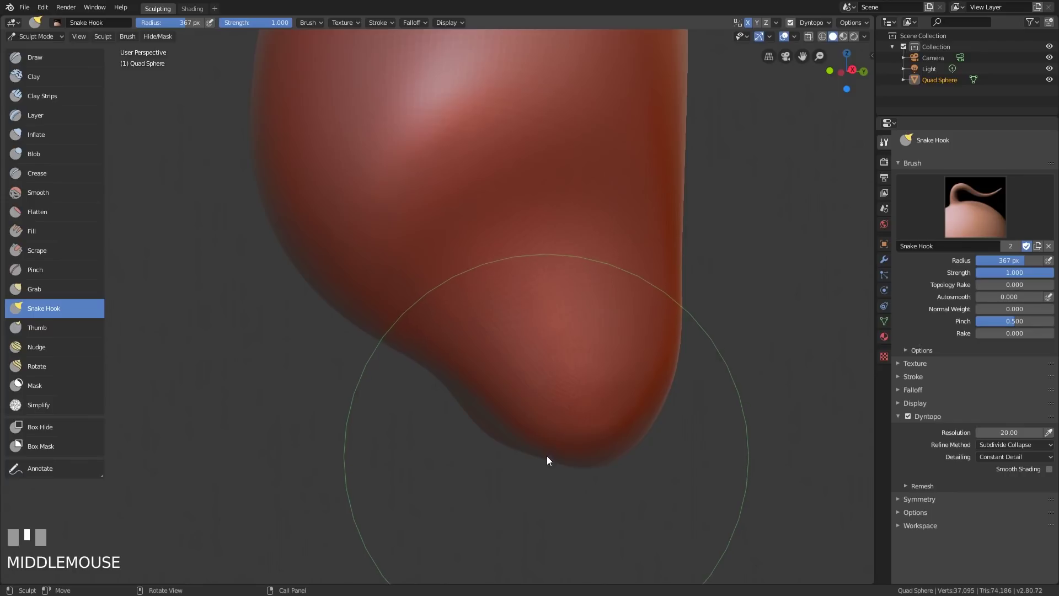
- Set the Snake Hook radius to 276 px, pull a neck stub down from the underside of the head and smooth it
{"action": "key", "text": "f"}
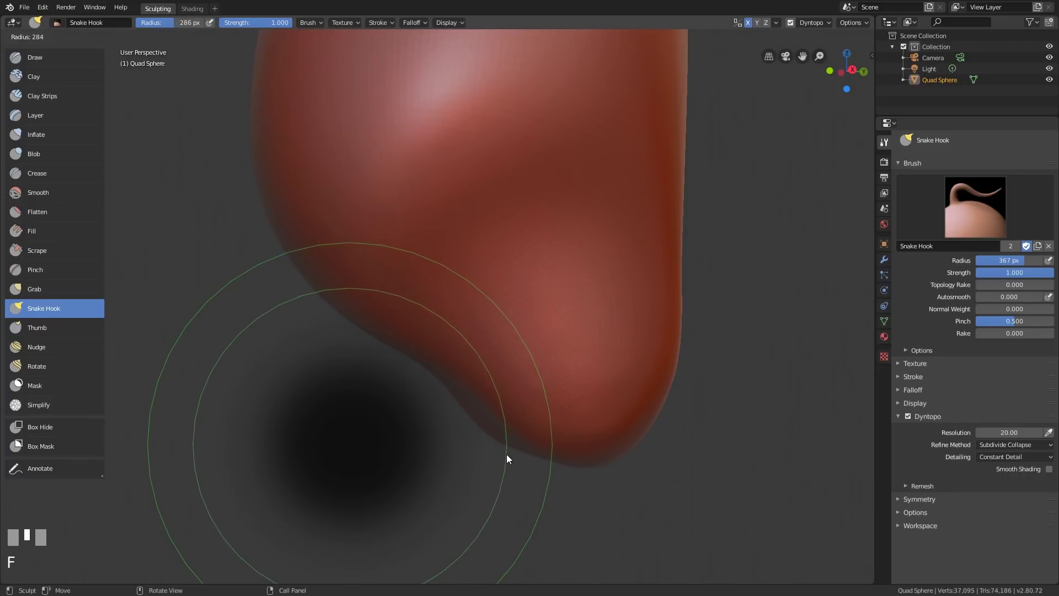
{"action": "left_click", "coordinate": [502, 455]}
{"action": "left_click_drag", "start_coordinate": [527, 442], "coordinate": [517, 469]}
{"action": "mouse_move", "coordinate": [516, 469]}
{"action": "middle_mouse_down"}
{"action": "mouse_move", "coordinate": [629, 449]}
{"action": "mouse_move", "coordinate": [645, 461]}
{"action": "middle_mouse_up"}
{"action": "left_click_drag", "start_coordinate": [648, 464], "coordinate": [671, 486]}
{"action": "left_click_drag", "start_coordinate": [589, 511], "coordinate": [574, 507]}
{"action": "middle_click_drag", "start_coordinate": [572, 479], "coordinate": [640, 463]}
{"action": "left_click_drag", "start_coordinate": [609, 479], "coordinate": [522, 494], "text": "shift"}
{"action": "middle_click_drag", "start_coordinate": [616, 451], "coordinate": [687, 453]}
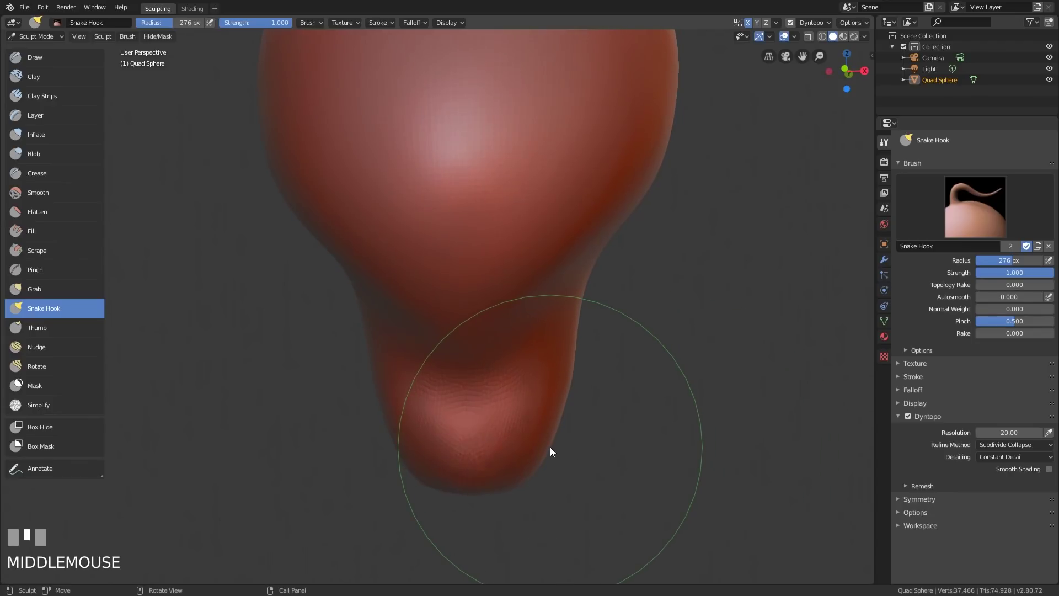
- Shape the sides of the neck stub from the front with Snake Hook
{"action": "mouse_move", "coordinate": [548, 449]}
{"action": "left_mouse_down"}
{"action": "mouse_move", "coordinate": [581, 466]}
{"action": "mouse_move", "coordinate": [592, 319]}
{"action": "mouse_move", "coordinate": [562, 324]}
{"action": "left_mouse_up"}
{"action": "left_click_drag", "start_coordinate": [592, 405], "coordinate": [575, 406]}
{"action": "middle_click_drag", "start_coordinate": [666, 412], "coordinate": [548, 426]}
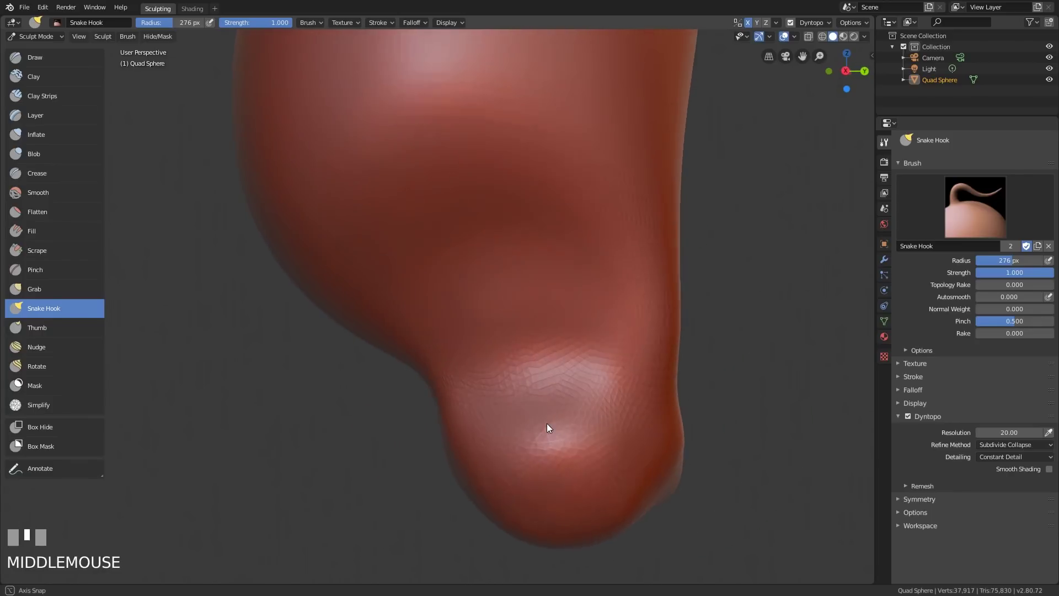
- Set the brush radius to 354 px, push in the nape and the hollow under the chin, and smooth both areas
{"action": "key", "text": "f"}
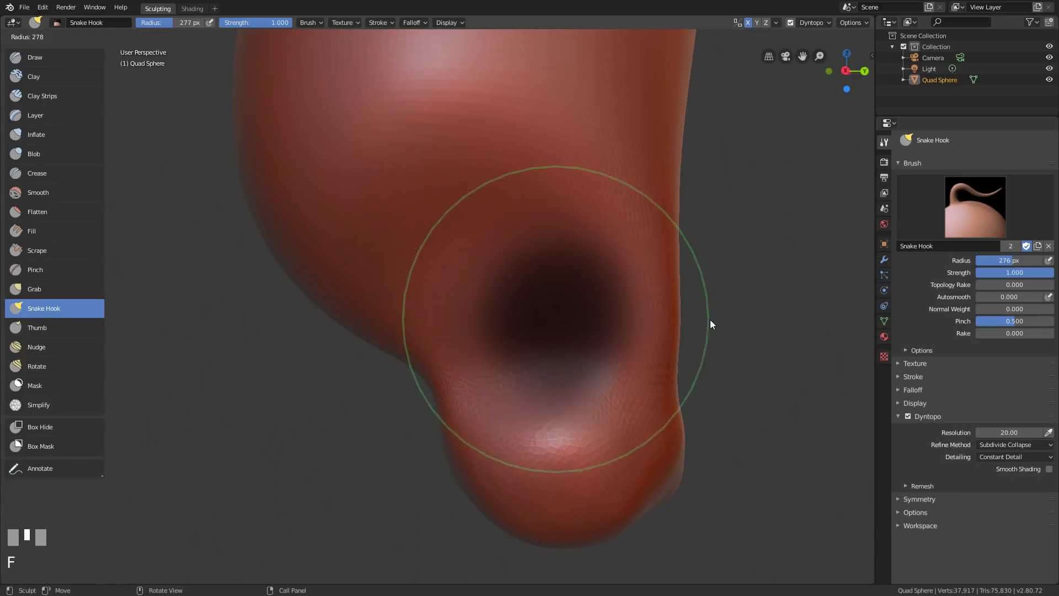
{"action": "left_click", "coordinate": [750, 322]}
{"action": "left_click_drag", "start_coordinate": [674, 312], "coordinate": [650, 310]}
{"action": "mouse_move", "coordinate": [653, 218]}
{"action": "left_mouse_down", "text": "shift"}
{"action": "mouse_move", "coordinate": [634, 243]}
{"action": "mouse_move", "coordinate": [654, 384]}
{"action": "mouse_move", "coordinate": [630, 240]}
{"action": "mouse_move", "coordinate": [620, 260]}
{"action": "left_mouse_up", "text": "shift"}
{"action": "left_click_drag", "start_coordinate": [432, 378], "coordinate": [496, 339]}
{"action": "mouse_move", "coordinate": [522, 301]}
{"action": "left_mouse_down", "text": "shift"}
{"action": "mouse_move", "coordinate": [548, 263]}
{"action": "mouse_move", "coordinate": [565, 259]}
{"action": "mouse_move", "coordinate": [457, 366]}
{"action": "mouse_move", "coordinate": [605, 299]}
{"action": "left_mouse_up", "text": "shift"}
{"action": "mouse_move", "coordinate": [606, 299]}
{"action": "middle_mouse_down"}
{"action": "mouse_move", "coordinate": [753, 307]}
{"action": "mouse_move", "coordinate": [624, 317]}
{"action": "mouse_move", "coordinate": [614, 370]}
{"action": "mouse_move", "coordinate": [623, 331]}
{"action": "middle_mouse_up"}
{"action": "mouse_move", "coordinate": [624, 268]}
{"action": "middle_mouse_down", "text": "shift"}
{"action": "mouse_move", "coordinate": [623, 329]}
{"action": "mouse_move", "coordinate": [630, 320]}
{"action": "middle_mouse_up", "text": "shift"}
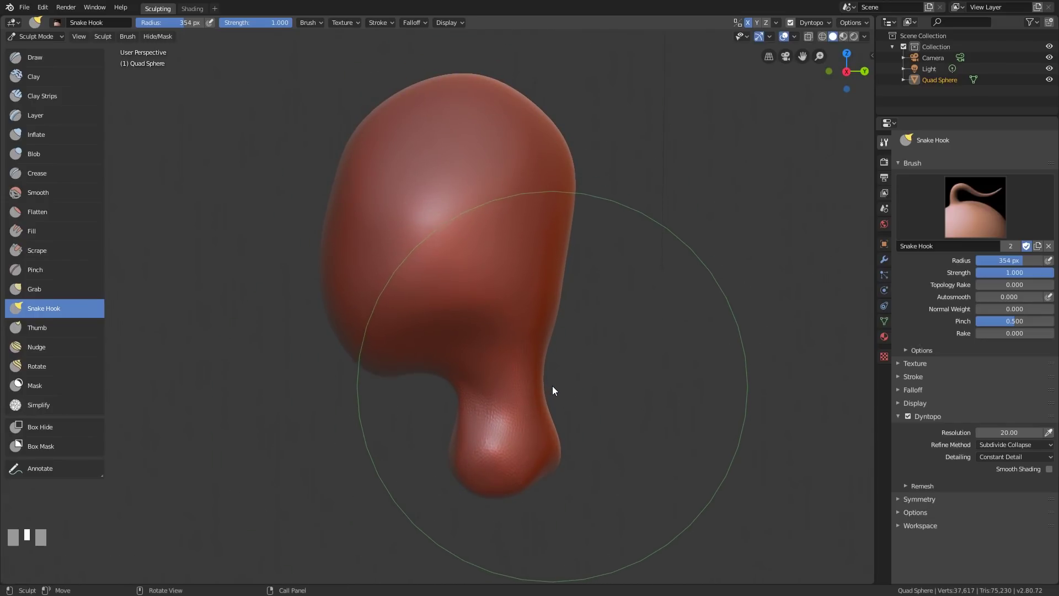
- Set the brush radius to 422 px, reshape the back of the neck and the front of the face, and smooth the result
{"action": "key", "text": "f"}
{"action": "left_click", "coordinate": [582, 397]}
{"action": "mouse_move", "coordinate": [525, 426]}
{"action": "left_mouse_down"}
{"action": "mouse_move", "coordinate": [518, 436]}
{"action": "mouse_move", "coordinate": [508, 427]}
{"action": "left_mouse_up"}
{"action": "mouse_move", "coordinate": [518, 425]}
{"action": "middle_mouse_down"}
{"action": "mouse_move", "coordinate": [544, 454]}
{"action": "mouse_move", "coordinate": [645, 434]}
{"action": "mouse_move", "coordinate": [406, 457]}
{"action": "middle_mouse_up"}
{"action": "mouse_move", "coordinate": [482, 304]}
{"action": "middle_mouse_down", "text": "ctrl"}
{"action": "mouse_move", "coordinate": [503, 343]}
{"action": "mouse_move", "coordinate": [529, 281]}
{"action": "middle_mouse_up", "text": "ctrl"}
{"action": "left_click_drag", "start_coordinate": [242, 321], "coordinate": [296, 315]}
{"action": "mouse_move", "coordinate": [398, 383]}
{"action": "left_mouse_down", "text": "shift"}
{"action": "mouse_move", "coordinate": [320, 168]}
{"action": "mouse_move", "coordinate": [359, 397]}
{"action": "mouse_move", "coordinate": [370, 398]}
{"action": "left_mouse_up", "text": "shift"}
{"action": "mouse_move", "coordinate": [518, 368]}
{"action": "middle_mouse_down"}
{"action": "mouse_move", "coordinate": [609, 366]}
{"action": "mouse_move", "coordinate": [618, 293]}
{"action": "mouse_move", "coordinate": [622, 348]}
{"action": "middle_mouse_up"}
{"action": "mouse_move", "coordinate": [622, 347]}
{"action": "middle_mouse_down"}
{"action": "mouse_move", "coordinate": [636, 383]}
{"action": "mouse_move", "coordinate": [673, 375]}
{"action": "mouse_move", "coordinate": [703, 333]}
{"action": "mouse_move", "coordinate": [737, 362]}
{"action": "mouse_move", "coordinate": [699, 340]}
{"action": "mouse_move", "coordinate": [490, 350]}
{"action": "mouse_move", "coordinate": [501, 343]}
{"action": "mouse_move", "coordinate": [587, 369]}
{"action": "mouse_move", "coordinate": [740, 372]}
{"action": "middle_mouse_up"}
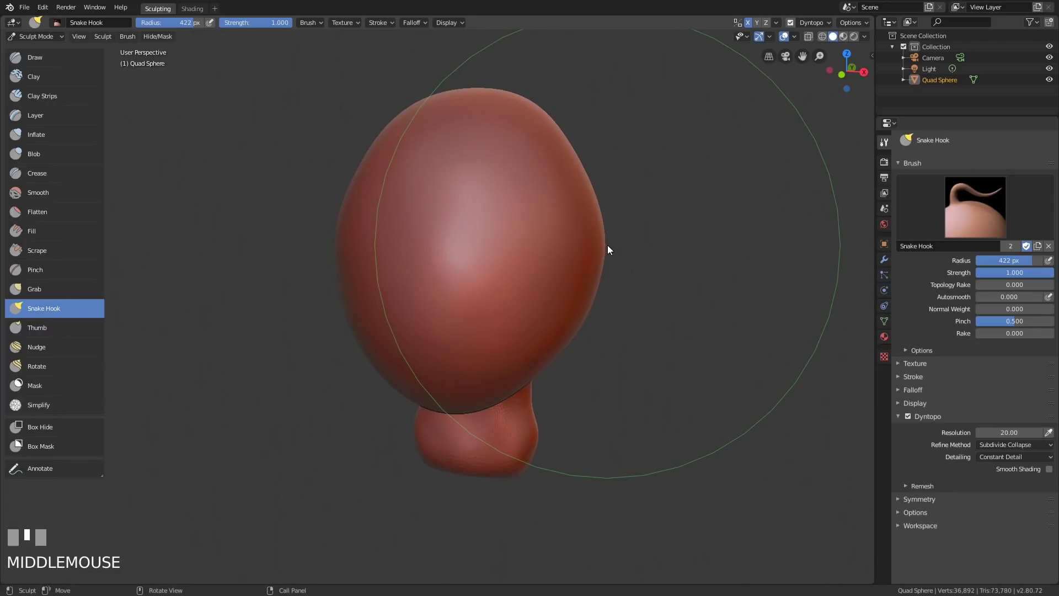
- Push the sides of the face inward from the front and refine the head's side profile with Snake Hook
{"action": "left_click_drag", "start_coordinate": [608, 246], "coordinate": [579, 244]}
{"action": "mouse_move", "coordinate": [579, 243]}
{"action": "middle_mouse_down"}
{"action": "mouse_move", "coordinate": [626, 364]}
{"action": "mouse_move", "coordinate": [598, 355]}
{"action": "middle_mouse_up"}
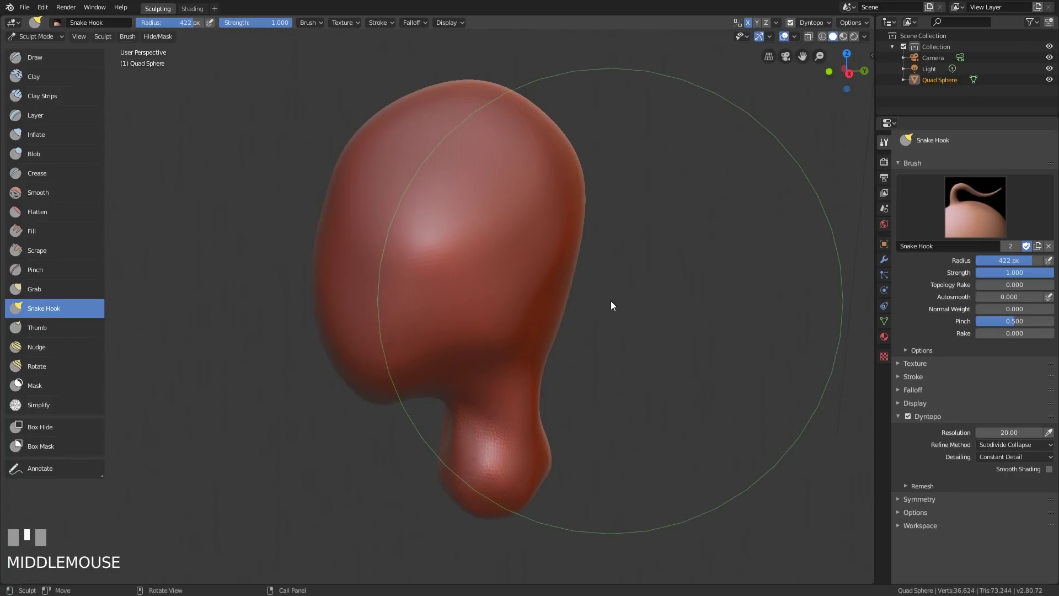
{"action": "left_click_drag", "start_coordinate": [328, 206], "coordinate": [616, 331]}
{"action": "mouse_move", "coordinate": [622, 362]}
{"action": "middle_mouse_down"}
{"action": "mouse_move", "coordinate": [626, 354]}
{"action": "mouse_move", "coordinate": [413, 438]}
{"action": "mouse_move", "coordinate": [379, 425]}
{"action": "mouse_move", "coordinate": [463, 256]}
{"action": "middle_mouse_up"}
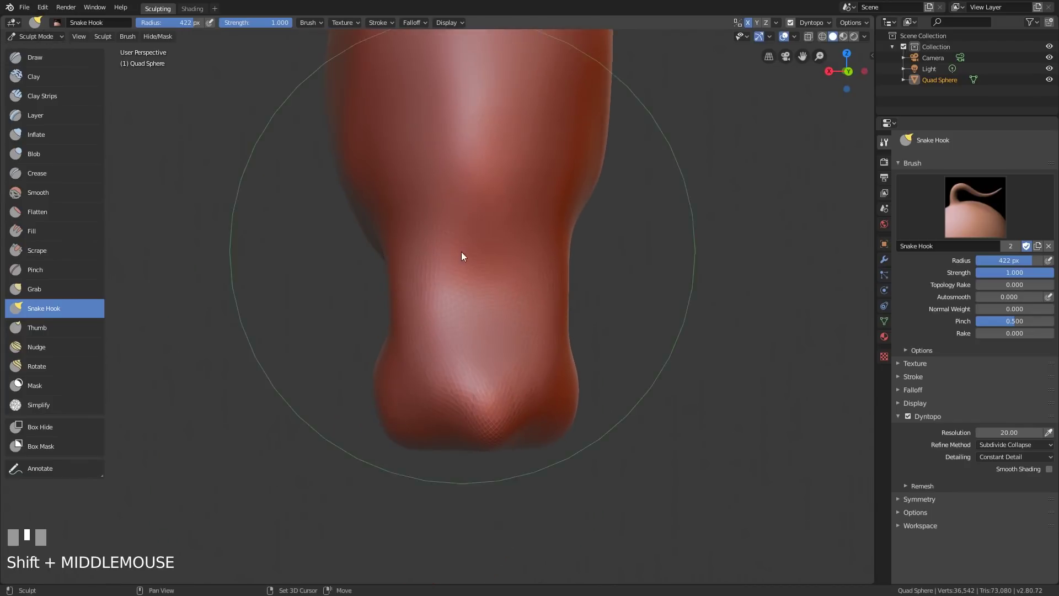
- Adjust the sides of the neck and lower head from behind and push the face profile back slightly
{"action": "left_click_drag", "start_coordinate": [398, 283], "coordinate": [543, 319]}
{"action": "mouse_move", "coordinate": [543, 319]}
{"action": "middle_mouse_down"}
{"action": "mouse_move", "coordinate": [668, 323]}
{"action": "mouse_move", "coordinate": [596, 342]}
{"action": "mouse_move", "coordinate": [399, 300]}
{"action": "middle_mouse_up"}
{"action": "left_click_drag", "start_coordinate": [400, 300], "coordinate": [418, 303]}
{"action": "mouse_move", "coordinate": [418, 303]}
{"action": "middle_mouse_down"}
{"action": "mouse_move", "coordinate": [507, 335]}
{"action": "mouse_move", "coordinate": [655, 326]}
{"action": "mouse_move", "coordinate": [612, 298]}
{"action": "mouse_move", "coordinate": [528, 303]}
{"action": "mouse_move", "coordinate": [541, 339]}
{"action": "mouse_move", "coordinate": [697, 338]}
{"action": "mouse_move", "coordinate": [671, 314]}
{"action": "mouse_move", "coordinate": [641, 351]}
{"action": "mouse_move", "coordinate": [508, 369]}
{"action": "mouse_move", "coordinate": [449, 362]}
{"action": "mouse_move", "coordinate": [363, 281]}
{"action": "middle_mouse_up"}
{"action": "left_click_drag", "start_coordinate": [327, 263], "coordinate": [337, 267]}
{"action": "middle_click_drag", "start_coordinate": [498, 310], "coordinate": [732, 319]}
{"action": "mouse_move", "coordinate": [623, 320]}
{"action": "middle_mouse_down", "text": "ctrl"}
{"action": "mouse_move", "coordinate": [600, 360]}
{"action": "mouse_move", "coordinate": [709, 347]}
{"action": "mouse_move", "coordinate": [759, 356]}
{"action": "mouse_move", "coordinate": [525, 357]}
{"action": "mouse_move", "coordinate": [588, 348]}
{"action": "mouse_move", "coordinate": [560, 359]}
{"action": "middle_mouse_up", "text": "ctrl"}
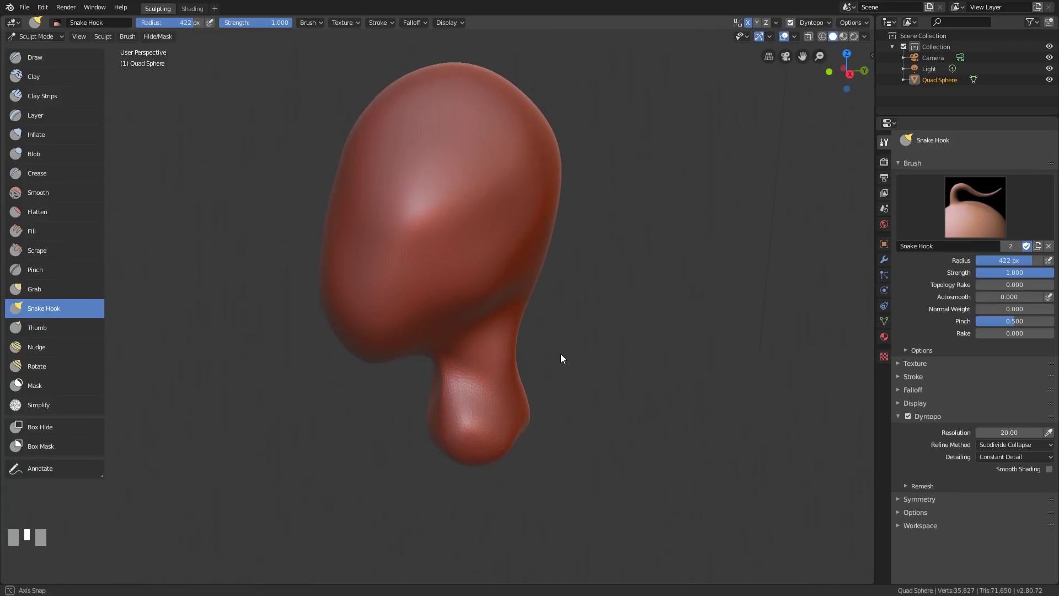
- Push the face in at eye level, round back the forehead and reshape the side of the face with Snake Hook
{"action": "mouse_move", "coordinate": [477, 293]}
{"action": "middle_mouse_down"}
{"action": "mouse_move", "coordinate": [463, 289]}
{"action": "mouse_move", "coordinate": [491, 282]}
{"action": "mouse_move", "coordinate": [392, 317]}
{"action": "mouse_move", "coordinate": [395, 291]}
{"action": "middle_mouse_up"}
{"action": "left_click_drag", "start_coordinate": [351, 286], "coordinate": [366, 285]}
{"action": "mouse_move", "coordinate": [591, 232]}
{"action": "middle_mouse_down", "text": "shift"}
{"action": "mouse_move", "coordinate": [602, 264]}
{"action": "mouse_move", "coordinate": [594, 284]}
{"action": "mouse_move", "coordinate": [572, 283]}
{"action": "mouse_move", "coordinate": [577, 273]}
{"action": "middle_mouse_up", "text": "shift"}
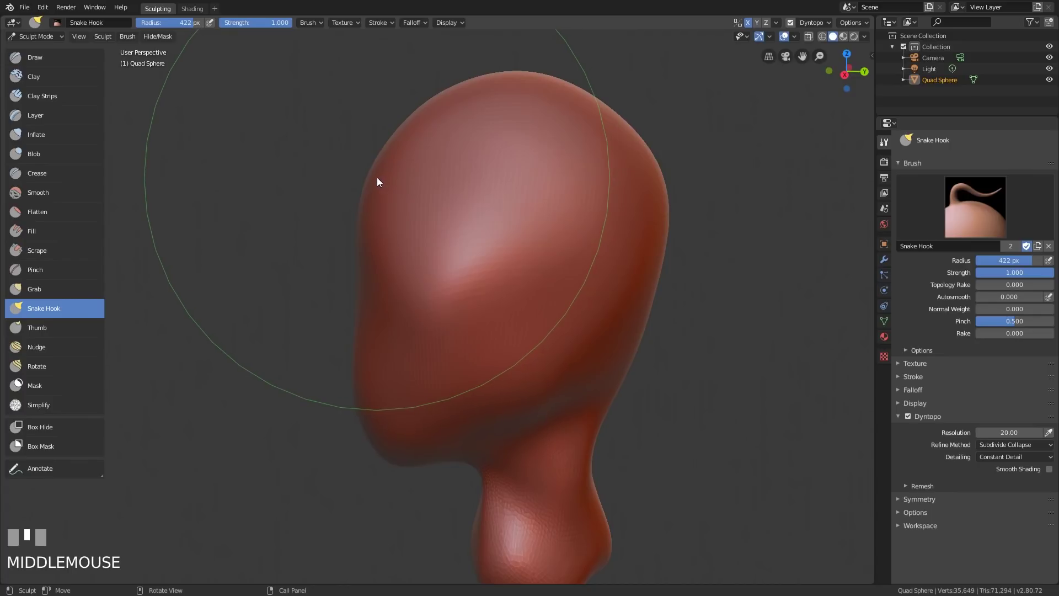
{"action": "left_click_drag", "start_coordinate": [375, 178], "coordinate": [392, 173]}
{"action": "mouse_move", "coordinate": [393, 172]}
{"action": "middle_mouse_down", "text": "ctrl"}
{"action": "mouse_move", "coordinate": [605, 359]}
{"action": "mouse_move", "coordinate": [735, 381]}
{"action": "mouse_move", "coordinate": [564, 378]}
{"action": "mouse_move", "coordinate": [482, 347]}
{"action": "mouse_move", "coordinate": [482, 288]}
{"action": "middle_mouse_up", "text": "ctrl"}
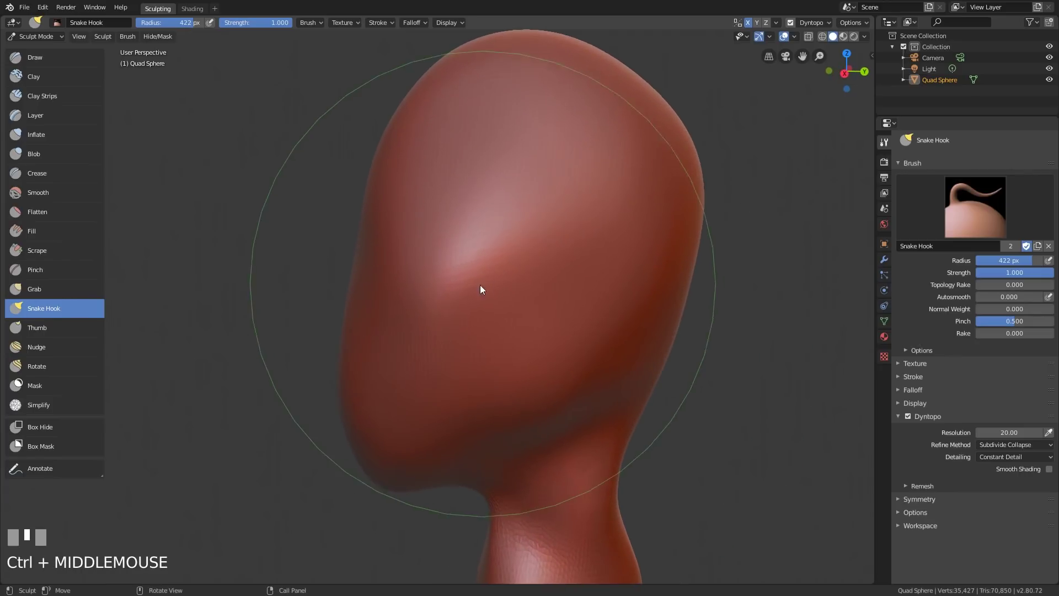
{"action": "mouse_move", "coordinate": [448, 284]}
{"action": "left_mouse_down"}
{"action": "mouse_move", "coordinate": [475, 286]}
{"action": "mouse_move", "coordinate": [506, 313]}
{"action": "left_mouse_up"}
{"action": "middle_click_drag", "start_coordinate": [506, 312], "coordinate": [623, 333]}
{"action": "mouse_move", "coordinate": [551, 333]}
{"action": "middle_mouse_down"}
{"action": "mouse_move", "coordinate": [629, 359]}
{"action": "mouse_move", "coordinate": [530, 351]}
{"action": "mouse_move", "coordinate": [568, 349]}
{"action": "mouse_move", "coordinate": [546, 260]}
{"action": "mouse_move", "coordinate": [579, 335]}
{"action": "middle_mouse_up"}
- Set the brush radius to 300 px and pull a long nose forward and down from the middle of the face
{"action": "key", "text": "f"}
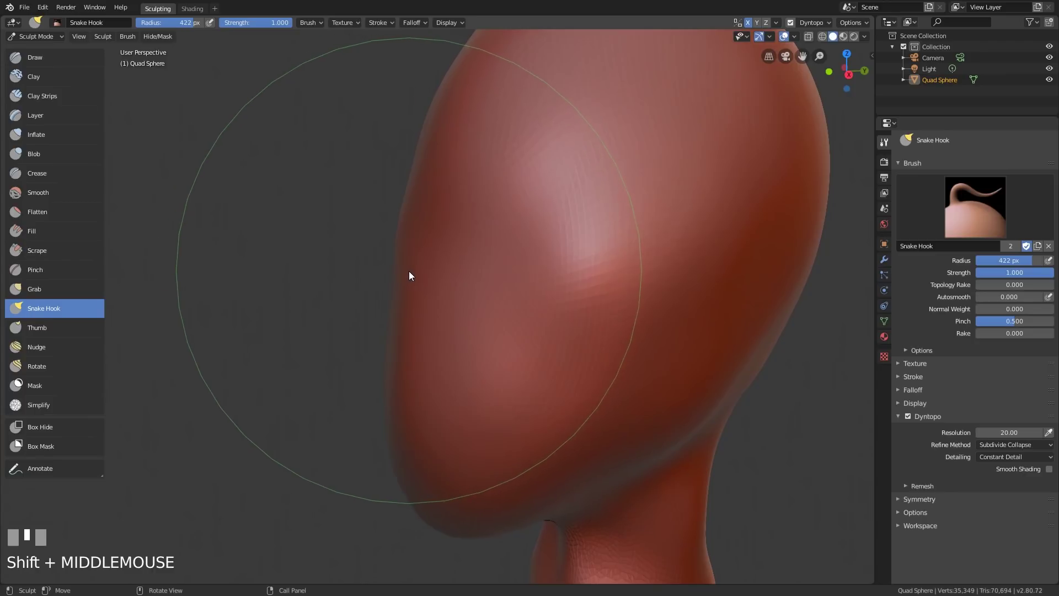
{"action": "left_click", "coordinate": [341, 280]}
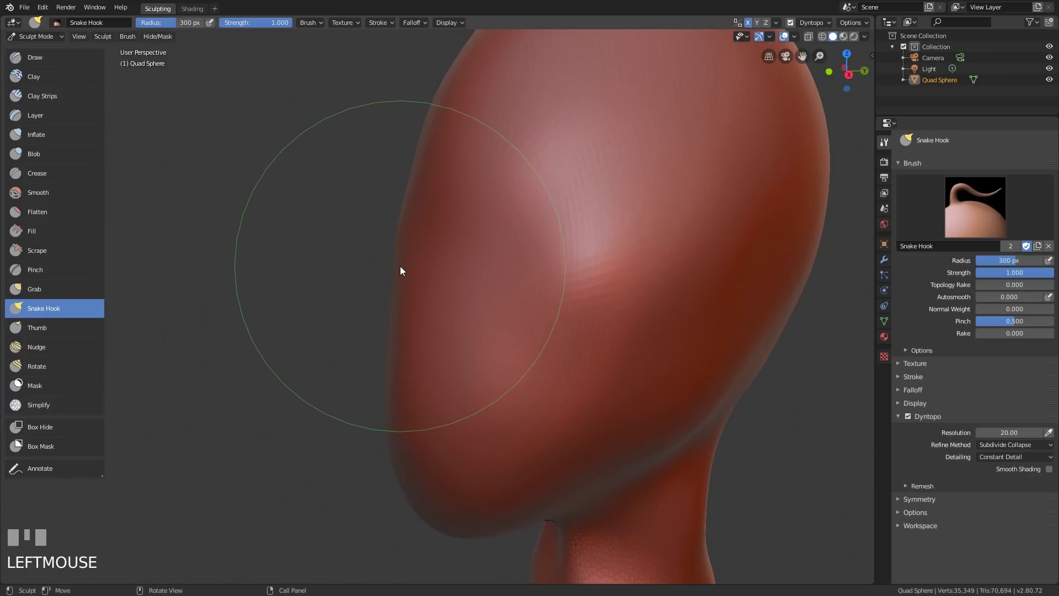
{"action": "left_click_drag", "start_coordinate": [449, 267], "coordinate": [374, 305]}
{"action": "mouse_move", "coordinate": [373, 305]}
{"action": "middle_mouse_down"}
{"action": "mouse_move", "coordinate": [626, 305]}
{"action": "mouse_move", "coordinate": [607, 291]}
{"action": "mouse_move", "coordinate": [476, 290]}
{"action": "middle_mouse_up"}
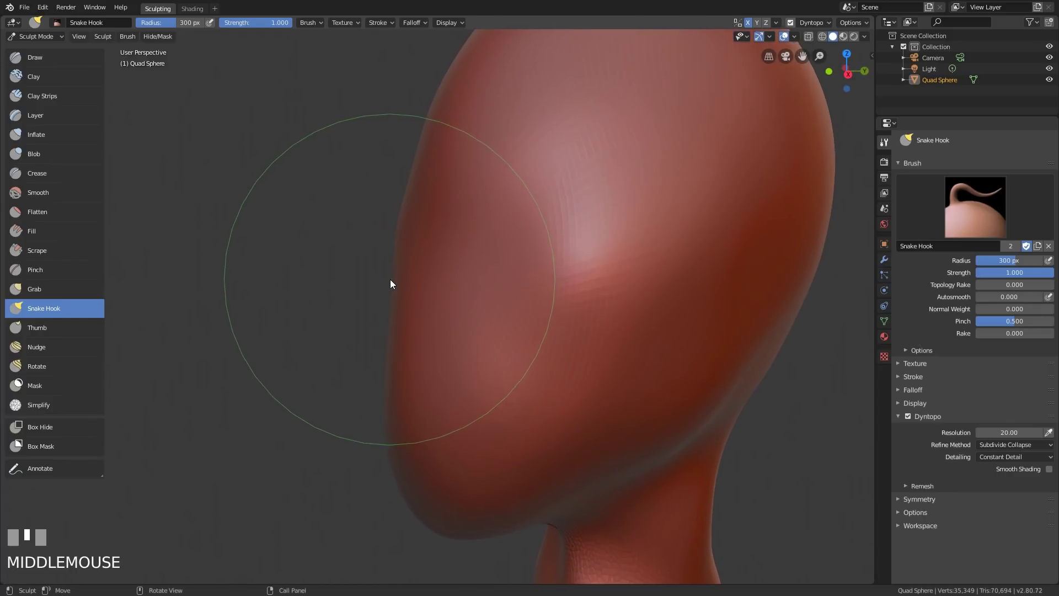
{"action": "mouse_move", "coordinate": [393, 281]}
{"action": "left_mouse_down"}
{"action": "mouse_move", "coordinate": [290, 319]}
{"action": "mouse_move", "coordinate": [255, 353]}
{"action": "left_mouse_up"}
- Push in the eye sockets and the areas beside the nose bridge with Snake Hook
{"action": "mouse_move", "coordinate": [254, 353]}
{"action": "middle_mouse_down"}
{"action": "mouse_move", "coordinate": [587, 355]}
{"action": "mouse_move", "coordinate": [660, 338]}
{"action": "mouse_move", "coordinate": [650, 345]}
{"action": "mouse_move", "coordinate": [664, 364]}
{"action": "mouse_move", "coordinate": [634, 384]}
{"action": "mouse_move", "coordinate": [555, 378]}
{"action": "mouse_move", "coordinate": [668, 377]}
{"action": "middle_mouse_up"}
{"action": "middle_click_drag", "start_coordinate": [546, 368], "coordinate": [575, 314], "text": "ctrl"}
{"action": "mouse_move", "coordinate": [568, 337]}
{"action": "left_mouse_down"}
{"action": "mouse_move", "coordinate": [580, 302]}
{"action": "mouse_move", "coordinate": [555, 300]}
{"action": "mouse_move", "coordinate": [537, 276]}
{"action": "mouse_move", "coordinate": [525, 281]}
{"action": "mouse_move", "coordinate": [519, 252]}
{"action": "left_mouse_up"}
{"action": "mouse_move", "coordinate": [586, 277]}
{"action": "middle_mouse_down"}
{"action": "mouse_move", "coordinate": [572, 327]}
{"action": "mouse_move", "coordinate": [553, 317]}
{"action": "mouse_move", "coordinate": [681, 318]}
{"action": "mouse_move", "coordinate": [584, 328]}
{"action": "mouse_move", "coordinate": [549, 286]}
{"action": "middle_mouse_up"}
{"action": "mouse_move", "coordinate": [549, 287]}
{"action": "left_mouse_down"}
{"action": "mouse_move", "coordinate": [539, 270]}
{"action": "mouse_move", "coordinate": [591, 248]}
{"action": "mouse_move", "coordinate": [503, 265]}
{"action": "mouse_move", "coordinate": [492, 254]}
{"action": "mouse_move", "coordinate": [467, 389]}
{"action": "left_mouse_up"}
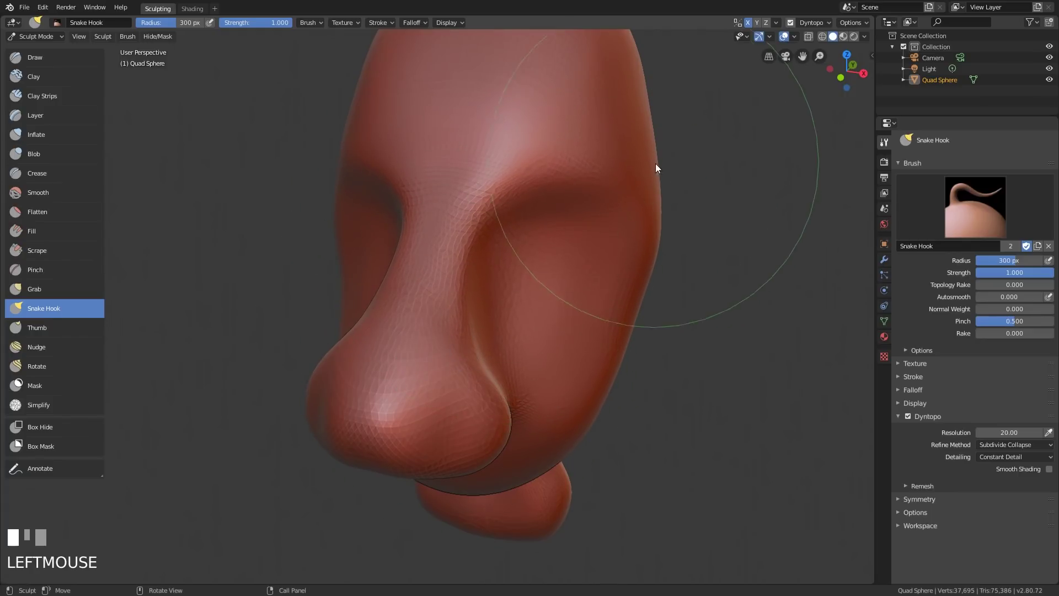
- Pull the lower sides of the nose back and up toward the face to form the nostril wings
{"action": "middle_click_drag", "start_coordinate": [586, 329], "coordinate": [480, 300]}
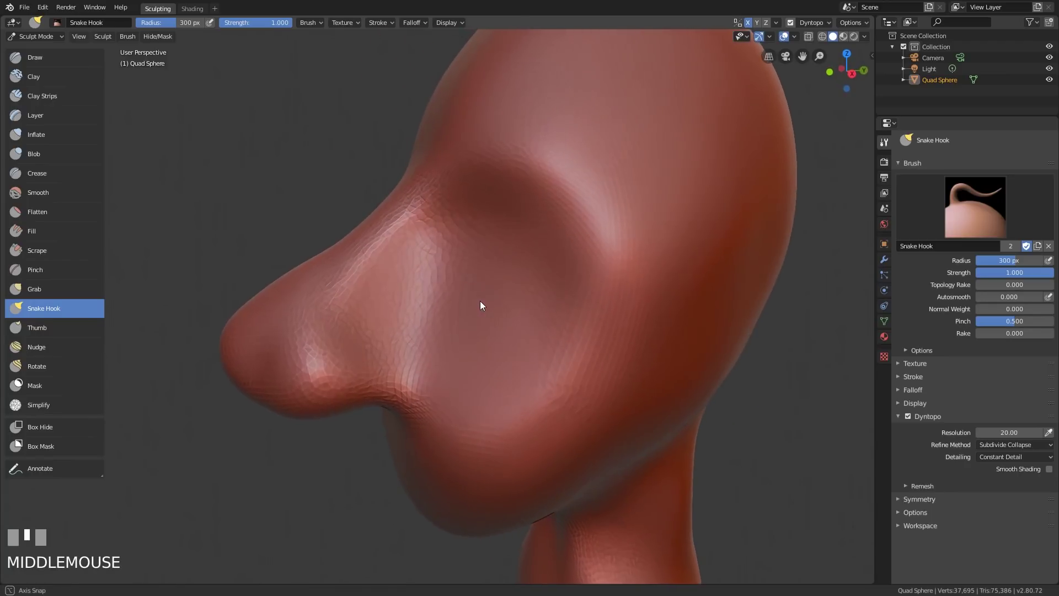
{"action": "middle_click_drag", "start_coordinate": [533, 382], "coordinate": [331, 368], "text": "ctrl"}
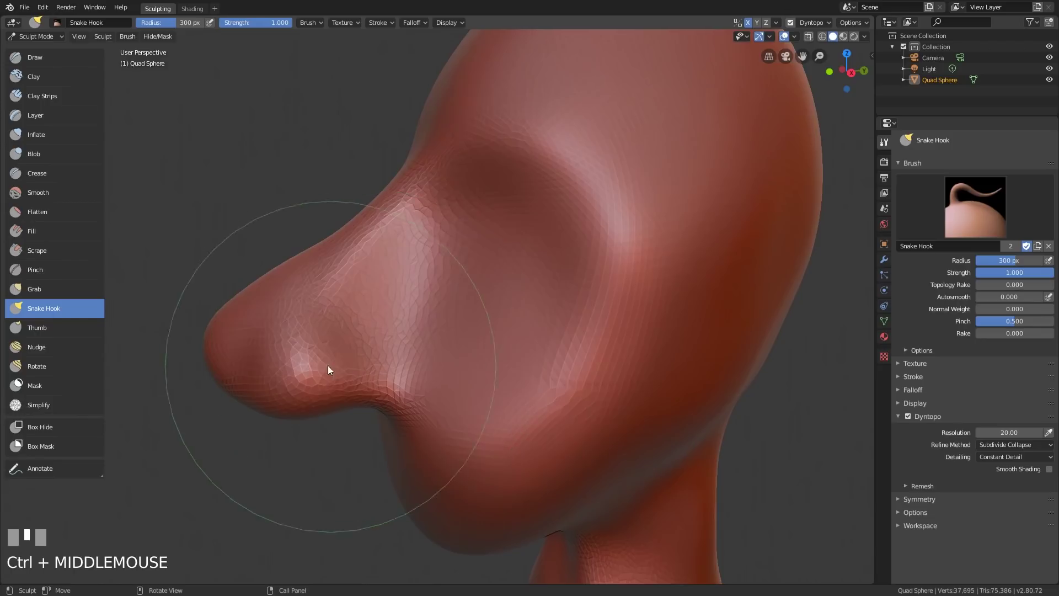
{"action": "mouse_move", "coordinate": [274, 379]}
{"action": "left_mouse_down"}
{"action": "mouse_move", "coordinate": [330, 373]}
{"action": "mouse_move", "coordinate": [383, 324]}
{"action": "mouse_move", "coordinate": [331, 329]}
{"action": "left_mouse_up"}
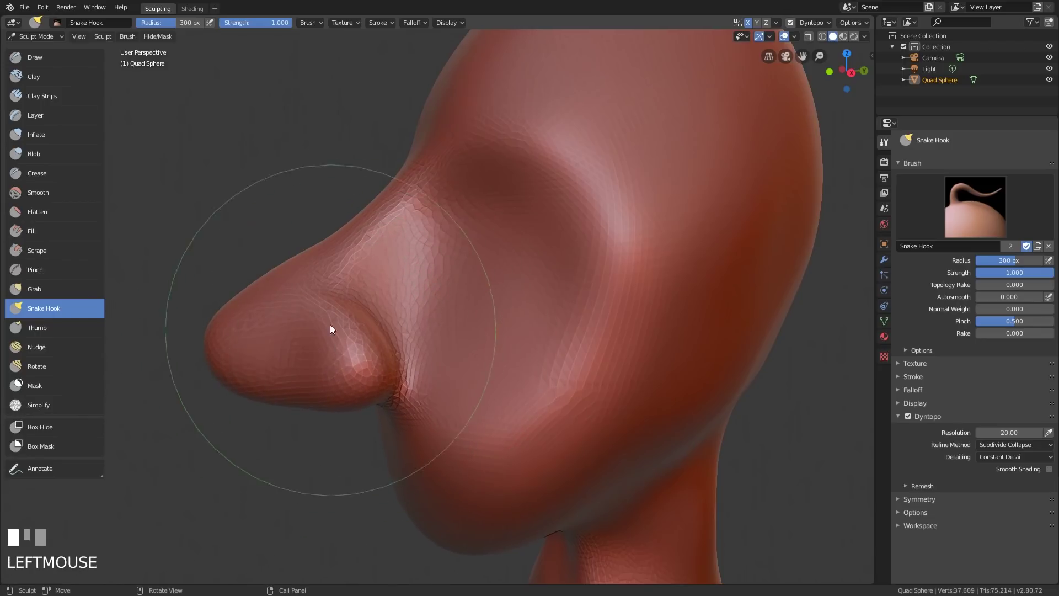
{"action": "mouse_move", "coordinate": [407, 345]}
{"action": "middle_mouse_down"}
{"action": "mouse_move", "coordinate": [442, 401]}
{"action": "mouse_move", "coordinate": [485, 373]}
{"action": "mouse_move", "coordinate": [596, 412]}
{"action": "mouse_move", "coordinate": [584, 431]}
{"action": "mouse_move", "coordinate": [590, 393]}
{"action": "middle_mouse_up"}
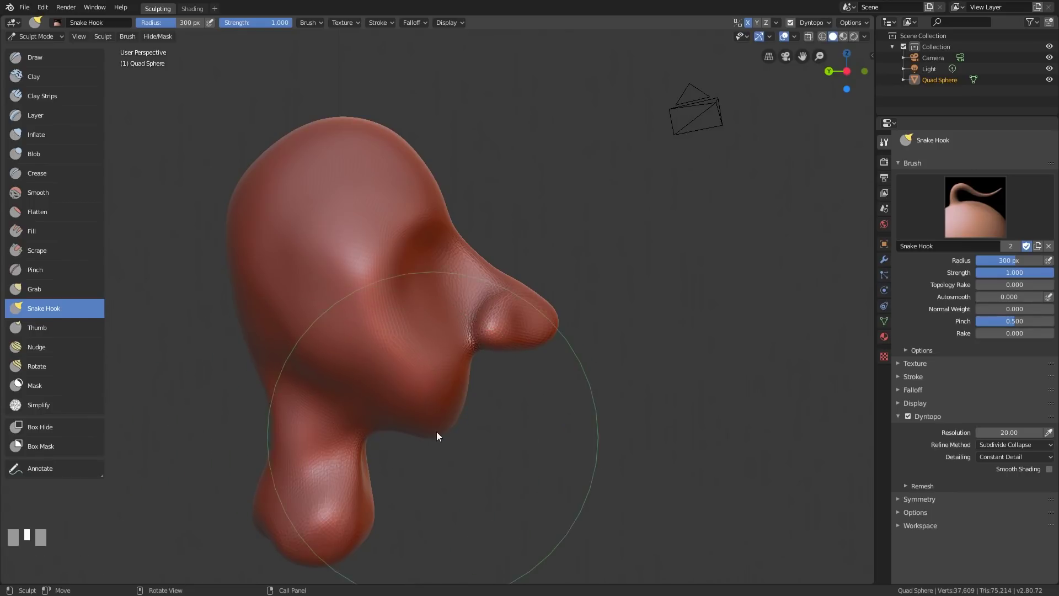
- Set the brush radius to 223 px and pull rough ear bumps out of the sides of the head
{"action": "middle_click_drag", "start_coordinate": [606, 376], "coordinate": [485, 380]}
{"action": "mouse_move", "coordinate": [412, 361]}
{"action": "middle_mouse_down", "text": "ctrl"}
{"action": "mouse_move", "coordinate": [324, 308]}
{"action": "mouse_move", "coordinate": [329, 272]}
{"action": "mouse_move", "coordinate": [368, 243]}
{"action": "mouse_move", "coordinate": [424, 257]}
{"action": "middle_mouse_up", "text": "ctrl"}
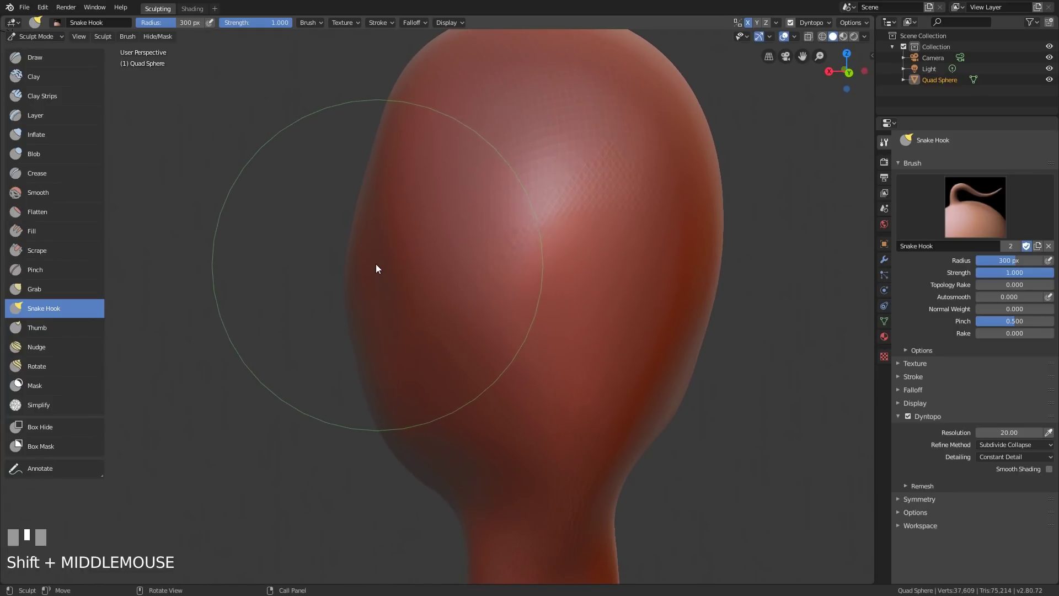
{"action": "key", "text": "f"}
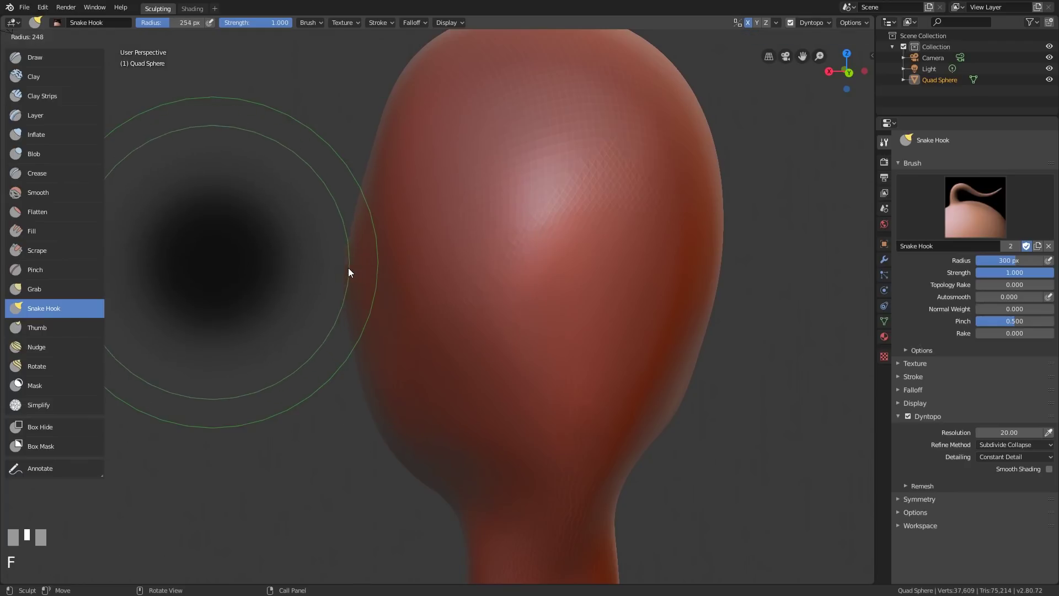
{"action": "left_click", "coordinate": [349, 272]}
{"action": "mouse_move", "coordinate": [382, 264]}
{"action": "left_mouse_down"}
{"action": "mouse_move", "coordinate": [352, 247]}
{"action": "mouse_move", "coordinate": [395, 313]}
{"action": "left_mouse_up"}
{"action": "left_click_drag", "start_coordinate": [396, 323], "coordinate": [369, 338]}
{"action": "middle_click_drag", "start_coordinate": [490, 325], "coordinate": [604, 327]}
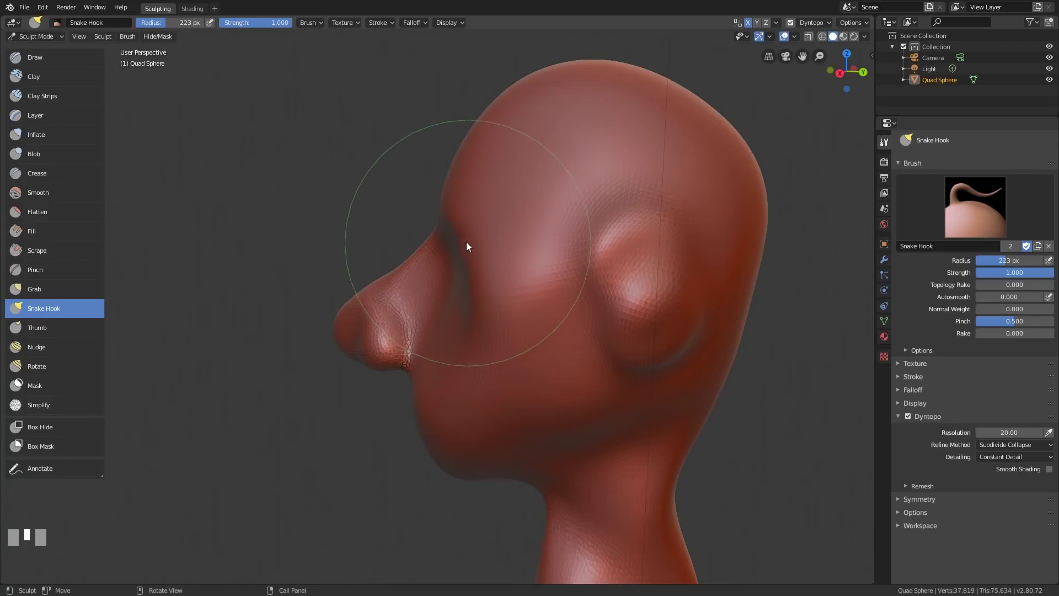
- Refine the outline of the ear bump from the side and pull its upper edge outward from the front
{"action": "middle_click_drag", "start_coordinate": [651, 383], "coordinate": [652, 369]}
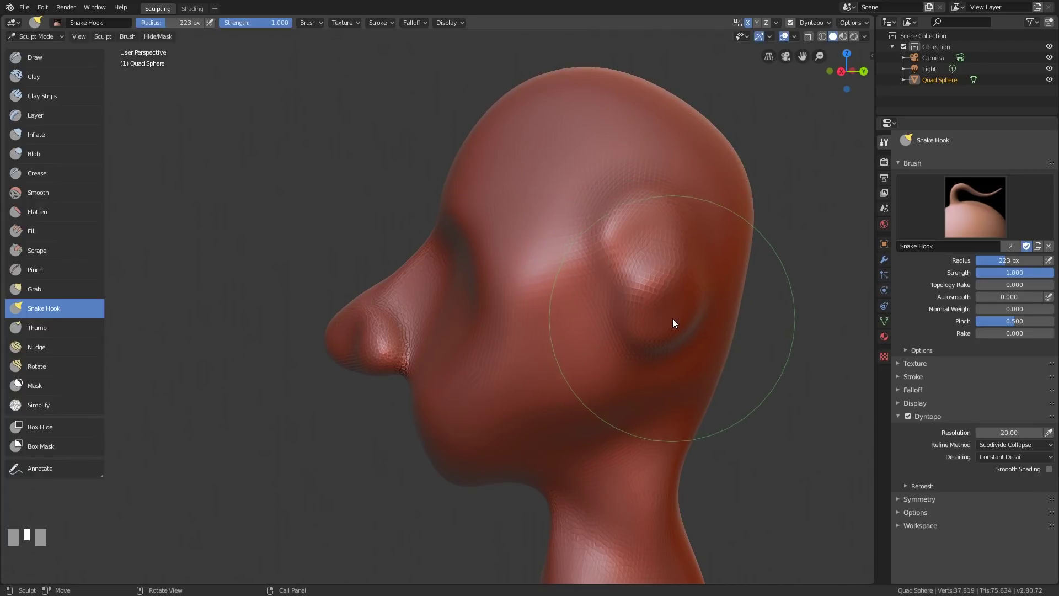
{"action": "middle_click_drag", "start_coordinate": [673, 324], "coordinate": [643, 331], "text": "shift"}
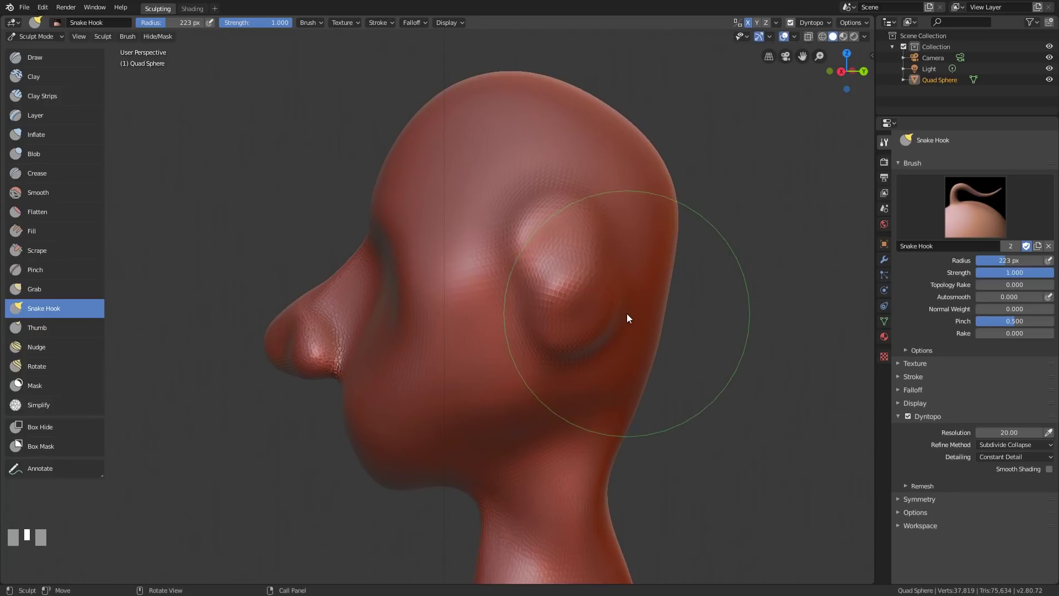
{"action": "mouse_move", "coordinate": [565, 216]}
{"action": "left_mouse_down"}
{"action": "mouse_move", "coordinate": [588, 310]}
{"action": "mouse_move", "coordinate": [572, 344]}
{"action": "left_mouse_up"}
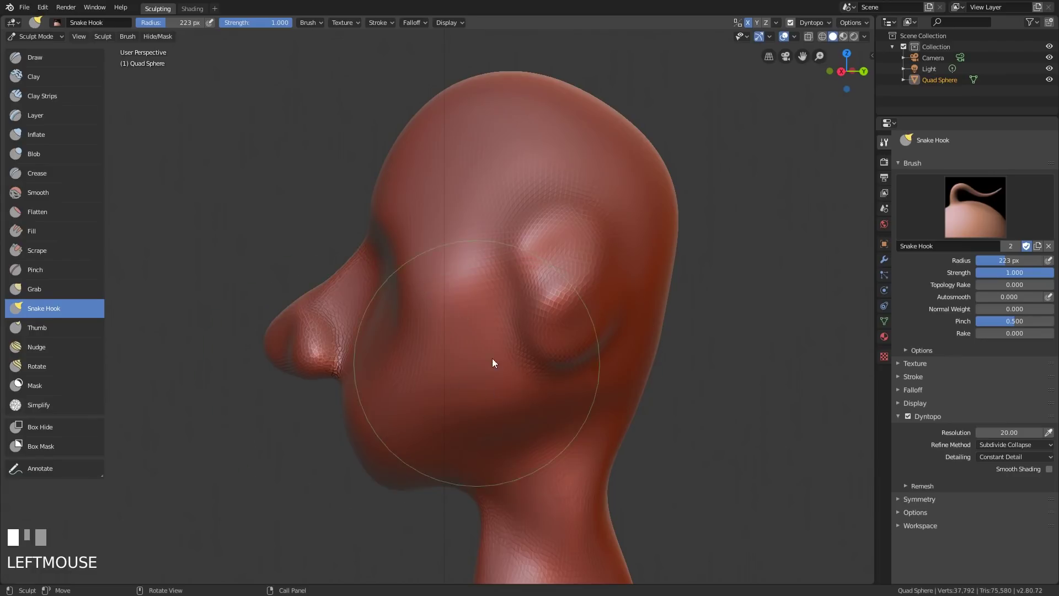
{"action": "mouse_move", "coordinate": [525, 256]}
{"action": "left_mouse_down"}
{"action": "mouse_move", "coordinate": [595, 259]}
{"action": "mouse_move", "coordinate": [631, 303]}
{"action": "left_mouse_up"}
{"action": "mouse_move", "coordinate": [631, 303]}
{"action": "middle_mouse_down"}
{"action": "mouse_move", "coordinate": [690, 344]}
{"action": "mouse_move", "coordinate": [659, 325]}
{"action": "mouse_move", "coordinate": [702, 250]}
{"action": "middle_mouse_up"}
{"action": "mouse_move", "coordinate": [715, 231]}
{"action": "left_mouse_down"}
{"action": "mouse_move", "coordinate": [710, 243]}
{"action": "mouse_move", "coordinate": [745, 236]}
{"action": "mouse_move", "coordinate": [702, 315]}
{"action": "mouse_move", "coordinate": [722, 348]}
{"action": "mouse_move", "coordinate": [736, 222]}
{"action": "left_mouse_up"}
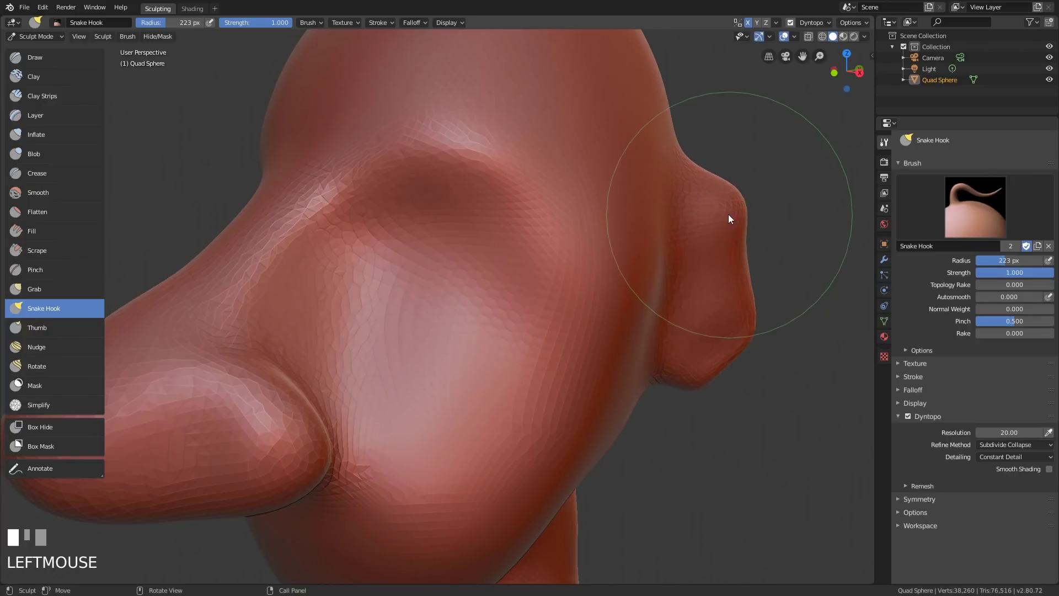
{"action": "mouse_move", "coordinate": [761, 250]}
{"action": "left_mouse_down"}
{"action": "mouse_move", "coordinate": [731, 148]}
{"action": "mouse_move", "coordinate": [673, 117]}
{"action": "mouse_move", "coordinate": [678, 144]}
{"action": "left_mouse_up"}
- Set the brush radius to 276 px and push a hollow into the ear behind its front edge
{"action": "mouse_move", "coordinate": [763, 230]}
{"action": "middle_mouse_down"}
{"action": "mouse_move", "coordinate": [717, 289]}
{"action": "mouse_move", "coordinate": [657, 314]}
{"action": "middle_mouse_up"}
{"action": "middle_click_drag", "start_coordinate": [656, 314], "coordinate": [649, 386], "text": "ctrl"}
{"action": "mouse_move", "coordinate": [650, 386]}
{"action": "middle_mouse_down"}
{"action": "mouse_move", "coordinate": [568, 361]}
{"action": "mouse_move", "coordinate": [644, 365]}
{"action": "mouse_move", "coordinate": [515, 366]}
{"action": "mouse_move", "coordinate": [647, 373]}
{"action": "mouse_move", "coordinate": [634, 366]}
{"action": "mouse_move", "coordinate": [612, 390]}
{"action": "mouse_move", "coordinate": [622, 367]}
{"action": "mouse_move", "coordinate": [714, 367]}
{"action": "mouse_move", "coordinate": [603, 368]}
{"action": "mouse_move", "coordinate": [588, 346]}
{"action": "mouse_move", "coordinate": [618, 286]}
{"action": "mouse_move", "coordinate": [547, 281]}
{"action": "middle_mouse_up"}
{"action": "key", "text": "f"}
{"action": "left_click", "coordinate": [556, 223]}
{"action": "mouse_move", "coordinate": [504, 240]}
{"action": "left_mouse_down"}
{"action": "mouse_move", "coordinate": [534, 238]}
{"action": "mouse_move", "coordinate": [513, 315]}
{"action": "mouse_move", "coordinate": [524, 298]}
{"action": "mouse_move", "coordinate": [510, 248]}
{"action": "mouse_move", "coordinate": [589, 222]}
{"action": "mouse_move", "coordinate": [611, 242]}
{"action": "left_mouse_up"}
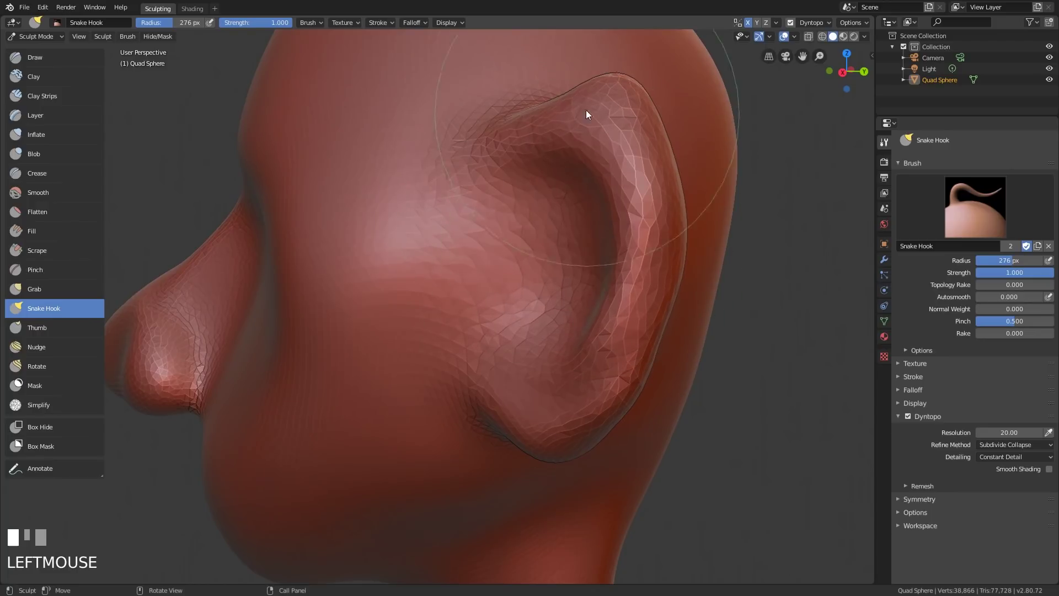
- Pull the ear's upper rim upward and outward and widen its inner hollow with Snake Hook
{"action": "left_click_drag", "start_coordinate": [585, 108], "coordinate": [565, 79]}
{"action": "left_click_drag", "start_coordinate": [633, 126], "coordinate": [653, 135]}
{"action": "left_click_drag", "start_coordinate": [591, 211], "coordinate": [604, 207]}
{"action": "left_click_drag", "start_coordinate": [581, 328], "coordinate": [588, 324]}
{"action": "left_click_drag", "start_coordinate": [544, 243], "coordinate": [585, 226]}
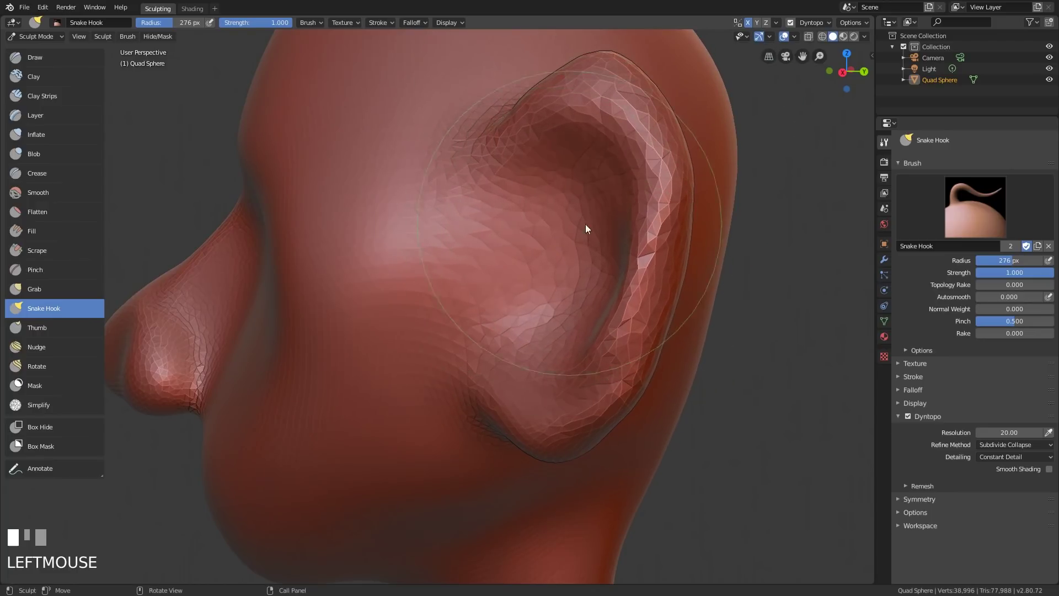
- Smooth the outer rim of the ear from its top down to the lobe
{"action": "mouse_move", "coordinate": [586, 225]}
{"action": "middle_mouse_down"}
{"action": "mouse_move", "coordinate": [686, 291]}
{"action": "mouse_move", "coordinate": [727, 289]}
{"action": "middle_mouse_up"}
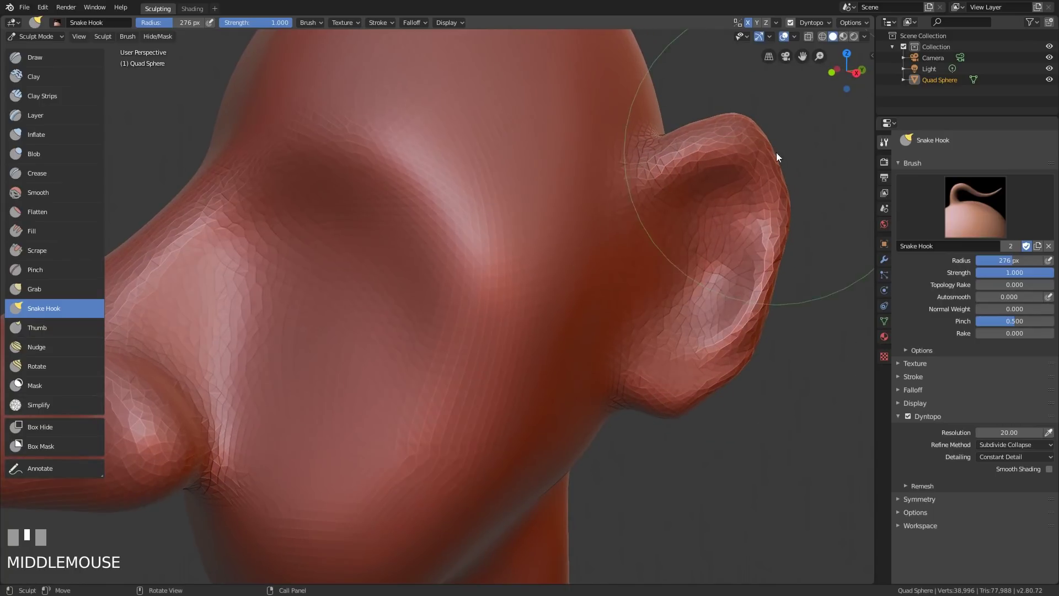
{"action": "mouse_move", "coordinate": [768, 157]}
{"action": "left_mouse_down", "text": "shift"}
{"action": "mouse_move", "coordinate": [777, 178]}
{"action": "mouse_move", "coordinate": [767, 325]}
{"action": "mouse_move", "coordinate": [691, 422]}
{"action": "left_mouse_up", "text": "shift"}
{"action": "left_click_drag", "start_coordinate": [778, 237], "coordinate": [757, 309], "text": "shift"}
{"action": "mouse_move", "coordinate": [729, 343]}
{"action": "middle_mouse_down"}
{"action": "mouse_move", "coordinate": [623, 319]}
{"action": "mouse_move", "coordinate": [658, 345]}
{"action": "mouse_move", "coordinate": [723, 344]}
{"action": "mouse_move", "coordinate": [661, 386]}
{"action": "mouse_move", "coordinate": [607, 375]}
{"action": "middle_mouse_up"}
- Pull the lower end of the neck outward at the back, sides and front to widen its base
{"action": "scroll", "coordinate": [622, 318], "scroll_direction": "down", "scroll_amount": 3}
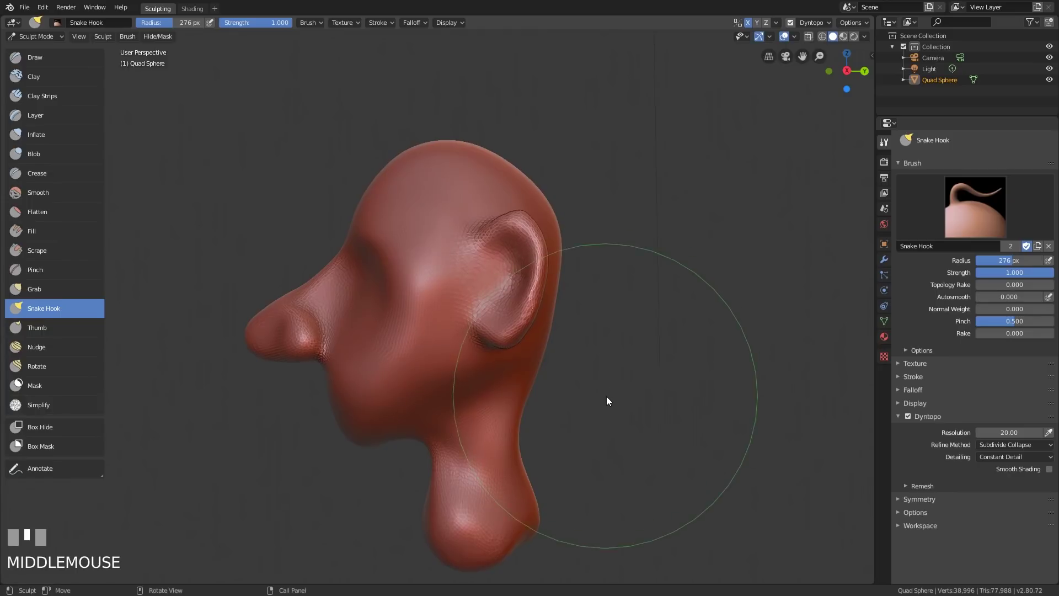
{"action": "middle_click_drag", "start_coordinate": [563, 449], "coordinate": [568, 303], "text": "shift"}
{"action": "middle_click_drag", "start_coordinate": [568, 324], "coordinate": [559, 325]}
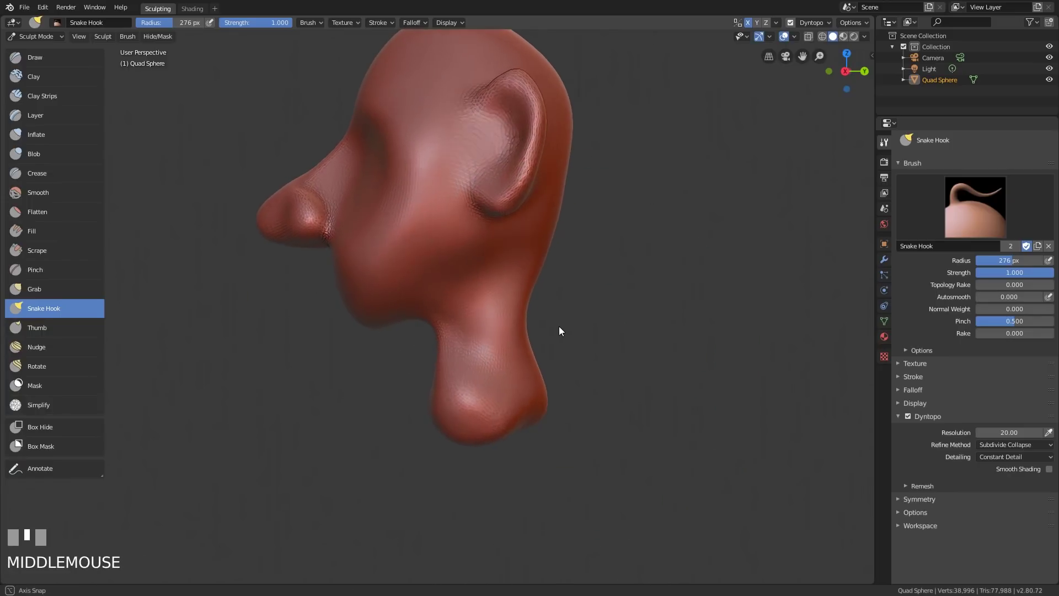
{"action": "left_click_drag", "start_coordinate": [544, 387], "coordinate": [536, 385]}
{"action": "middle_click_drag", "start_coordinate": [462, 386], "coordinate": [477, 388]}
{"action": "mouse_move", "coordinate": [444, 399]}
{"action": "left_mouse_down"}
{"action": "mouse_move", "coordinate": [434, 396]}
{"action": "mouse_move", "coordinate": [417, 440]}
{"action": "mouse_move", "coordinate": [511, 416]}
{"action": "mouse_move", "coordinate": [527, 423]}
{"action": "left_mouse_up"}
{"action": "mouse_move", "coordinate": [527, 423]}
{"action": "middle_mouse_down"}
{"action": "mouse_move", "coordinate": [619, 432]}
{"action": "mouse_move", "coordinate": [560, 426]}
{"action": "middle_mouse_up"}
{"action": "left_click_drag", "start_coordinate": [501, 423], "coordinate": [522, 422]}
{"action": "mouse_move", "coordinate": [524, 421]}
{"action": "middle_mouse_down"}
{"action": "mouse_move", "coordinate": [586, 409]}
{"action": "mouse_move", "coordinate": [478, 425]}
{"action": "mouse_move", "coordinate": [518, 365]}
{"action": "middle_mouse_up"}
{"action": "left_click_drag", "start_coordinate": [375, 461], "coordinate": [370, 459]}
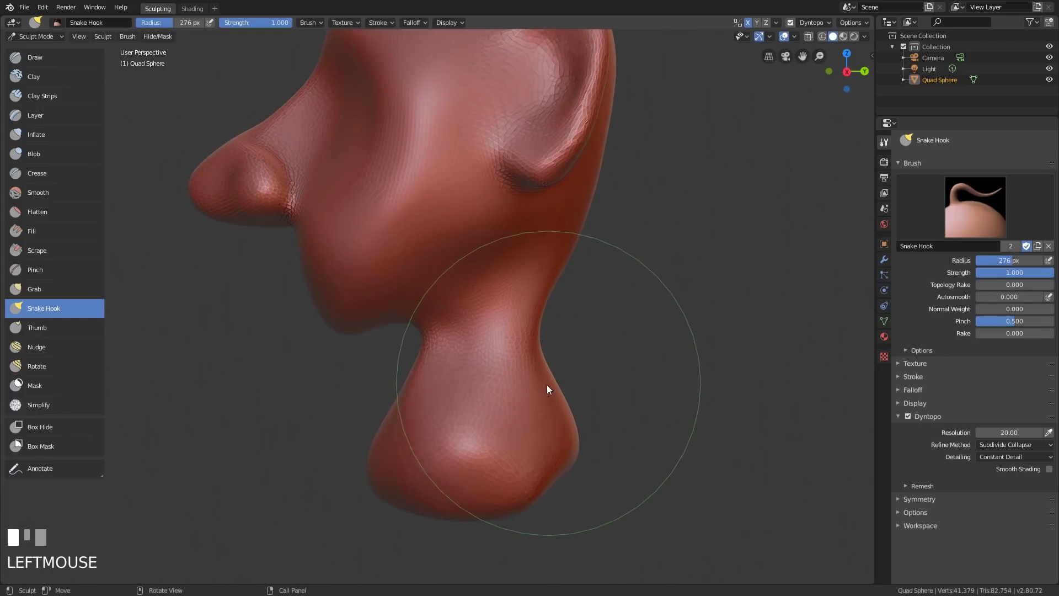
- Shape the front and sides of the neck with Snake Hook and smooth the nape below the ear
{"action": "mouse_move", "coordinate": [421, 355]}
{"action": "left_mouse_down"}
{"action": "mouse_move", "coordinate": [431, 353]}
{"action": "mouse_move", "coordinate": [431, 388]}
{"action": "left_mouse_up"}
{"action": "mouse_move", "coordinate": [543, 352]}
{"action": "middle_mouse_down"}
{"action": "mouse_move", "coordinate": [592, 365]}
{"action": "mouse_move", "coordinate": [650, 354]}
{"action": "middle_mouse_up"}
{"action": "left_click_drag", "start_coordinate": [513, 374], "coordinate": [506, 376]}
{"action": "middle_click_drag", "start_coordinate": [560, 375], "coordinate": [485, 385]}
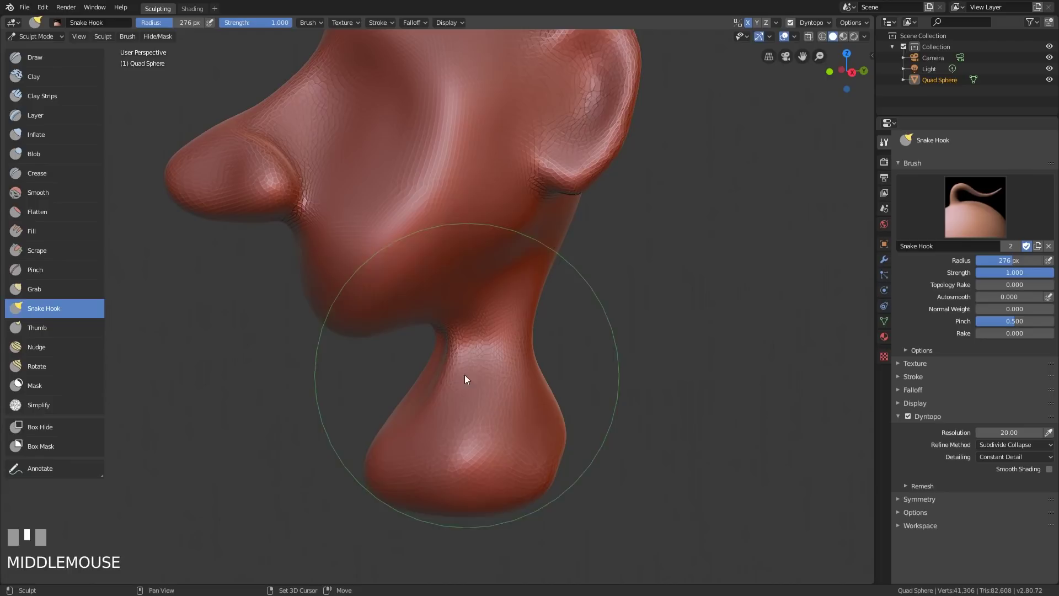
{"action": "left_click_drag", "start_coordinate": [546, 292], "coordinate": [561, 265], "text": "shift"}
{"action": "mouse_move", "coordinate": [441, 373]}
{"action": "middle_mouse_down"}
{"action": "mouse_move", "coordinate": [520, 336]}
{"action": "mouse_move", "coordinate": [528, 371]}
{"action": "mouse_move", "coordinate": [653, 366]}
{"action": "mouse_move", "coordinate": [496, 364]}
{"action": "mouse_move", "coordinate": [519, 345]}
{"action": "middle_mouse_up"}
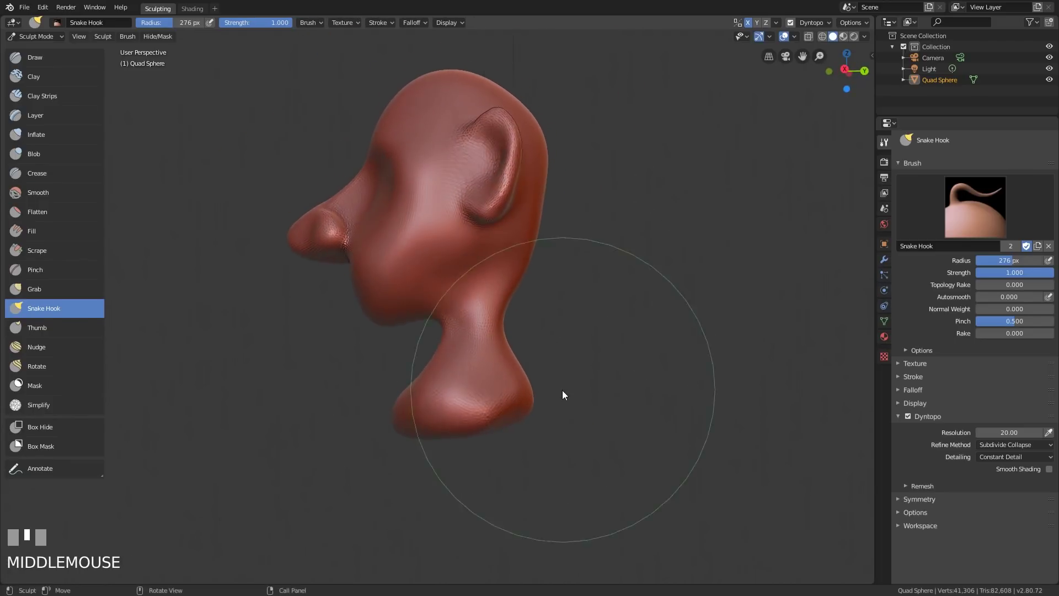
- Pull the back and sides of the neck base outward with Snake Hook to form the start of the shoulders
{"action": "middle_click_drag", "start_coordinate": [561, 390], "coordinate": [555, 328], "text": "shift"}
{"action": "middle_click_drag", "start_coordinate": [551, 352], "coordinate": [544, 404], "text": "ctrl"}
{"action": "left_click_drag", "start_coordinate": [548, 371], "coordinate": [565, 382]}
{"action": "mouse_move", "coordinate": [564, 382]}
{"action": "middle_mouse_down"}
{"action": "mouse_move", "coordinate": [620, 359]}
{"action": "mouse_move", "coordinate": [671, 371]}
{"action": "mouse_move", "coordinate": [574, 385]}
{"action": "mouse_move", "coordinate": [463, 433]}
{"action": "middle_mouse_up"}
{"action": "mouse_move", "coordinate": [416, 387]}
{"action": "left_mouse_down"}
{"action": "mouse_move", "coordinate": [416, 407]}
{"action": "mouse_move", "coordinate": [578, 385]}
{"action": "mouse_move", "coordinate": [578, 371]}
{"action": "mouse_move", "coordinate": [536, 378]}
{"action": "left_mouse_up"}
{"action": "mouse_move", "coordinate": [537, 378]}
{"action": "middle_mouse_down"}
{"action": "mouse_move", "coordinate": [579, 374]}
{"action": "mouse_move", "coordinate": [578, 402]}
{"action": "mouse_move", "coordinate": [570, 343]}
{"action": "mouse_move", "coordinate": [693, 366]}
{"action": "mouse_move", "coordinate": [569, 355]}
{"action": "middle_mouse_up"}
{"action": "mouse_move", "coordinate": [363, 275]}
{"action": "middle_mouse_down", "text": "shift"}
{"action": "mouse_move", "coordinate": [532, 338]}
{"action": "mouse_move", "coordinate": [513, 288]}
{"action": "mouse_move", "coordinate": [522, 260]}
{"action": "middle_mouse_up", "text": "shift"}
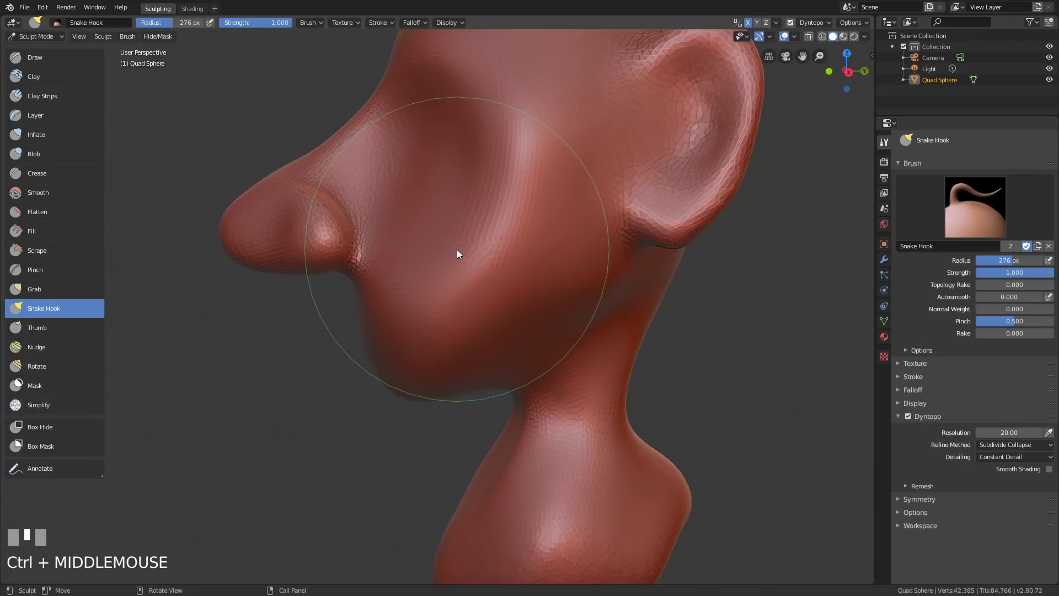
- Enlarge the Snake Hook radius to 314 px and pull the side of the cheek up into a cheekbone below the eye socket
{"action": "key", "text": "f"}
{"action": "left_click", "coordinate": [482, 246]}
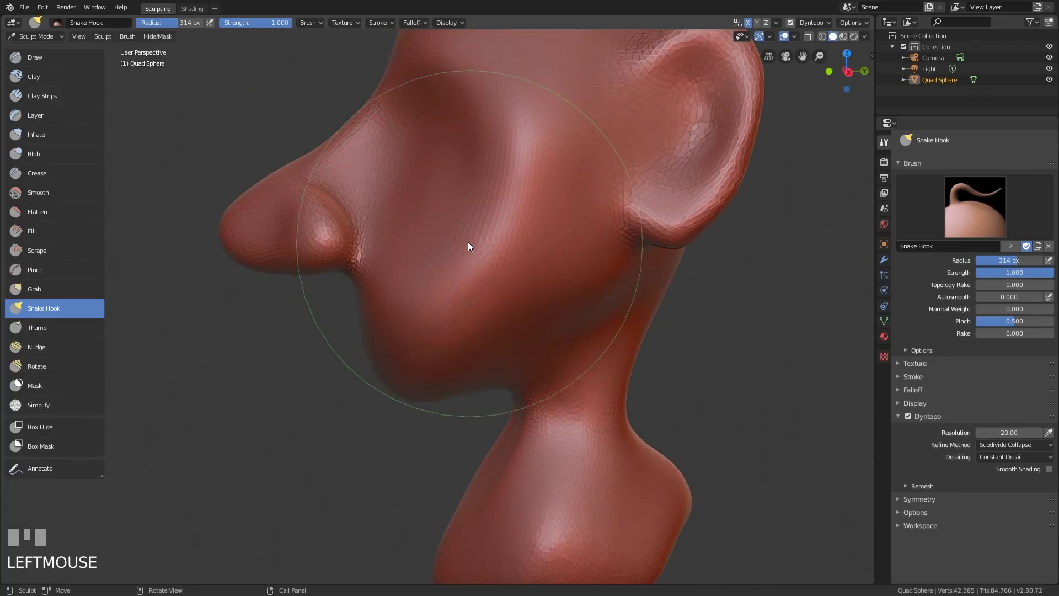
{"action": "mouse_move", "coordinate": [464, 237]}
{"action": "left_mouse_down"}
{"action": "mouse_move", "coordinate": [457, 226]}
{"action": "mouse_move", "coordinate": [450, 243]}
{"action": "mouse_move", "coordinate": [440, 215]}
{"action": "mouse_move", "coordinate": [462, 235]}
{"action": "left_mouse_up"}
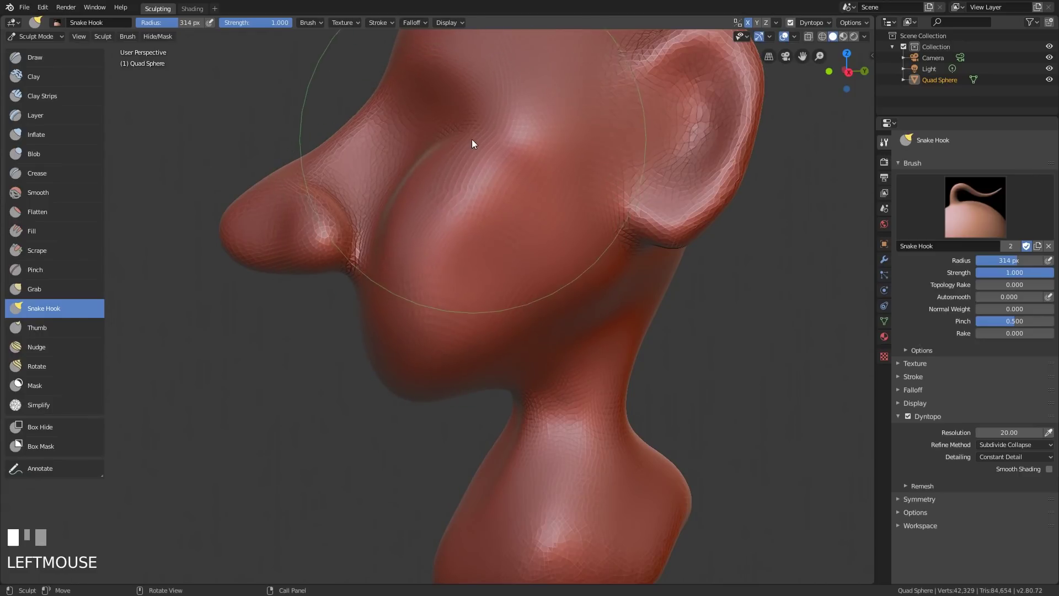
{"action": "mouse_move", "coordinate": [475, 166]}
{"action": "middle_mouse_down"}
{"action": "mouse_move", "coordinate": [548, 257]}
{"action": "mouse_move", "coordinate": [602, 262]}
{"action": "middle_mouse_up"}
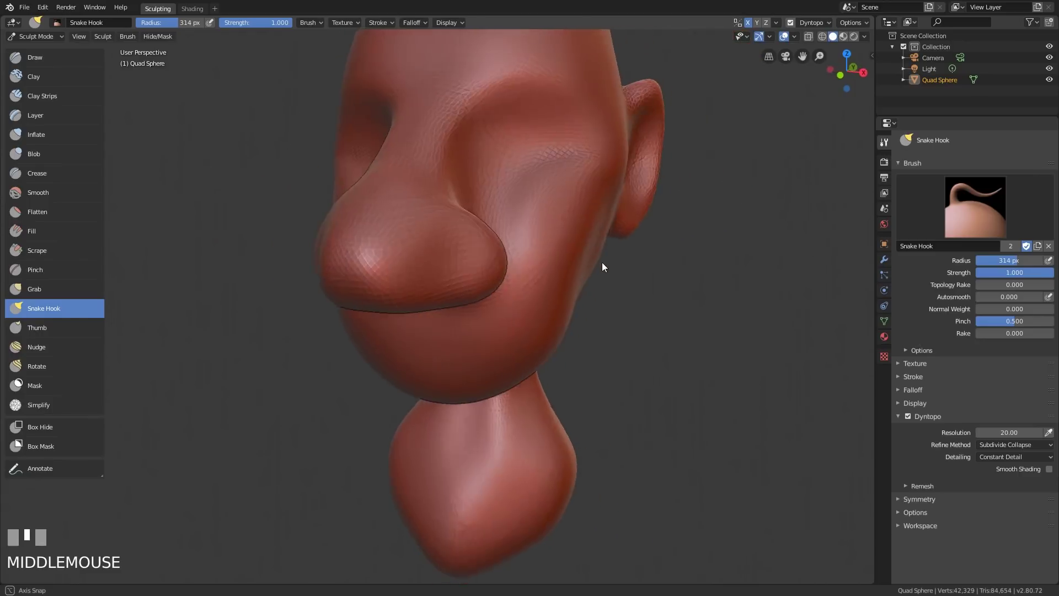
{"action": "left_click_drag", "start_coordinate": [579, 216], "coordinate": [588, 288]}
{"action": "mouse_move", "coordinate": [588, 288]}
{"action": "middle_mouse_down"}
{"action": "mouse_move", "coordinate": [506, 303]}
{"action": "mouse_move", "coordinate": [518, 341]}
{"action": "middle_mouse_up"}
- Reshape the nose with Snake Hook, pulling in the nostril, raising the bridge and giving it a drooping tip
{"action": "middle_click_drag", "start_coordinate": [499, 293], "coordinate": [547, 294], "text": "shift"}
{"action": "mouse_move", "coordinate": [476, 323]}
{"action": "middle_mouse_down", "text": "ctrl"}
{"action": "mouse_move", "coordinate": [461, 287]}
{"action": "mouse_move", "coordinate": [477, 260]}
{"action": "middle_mouse_up", "text": "ctrl"}
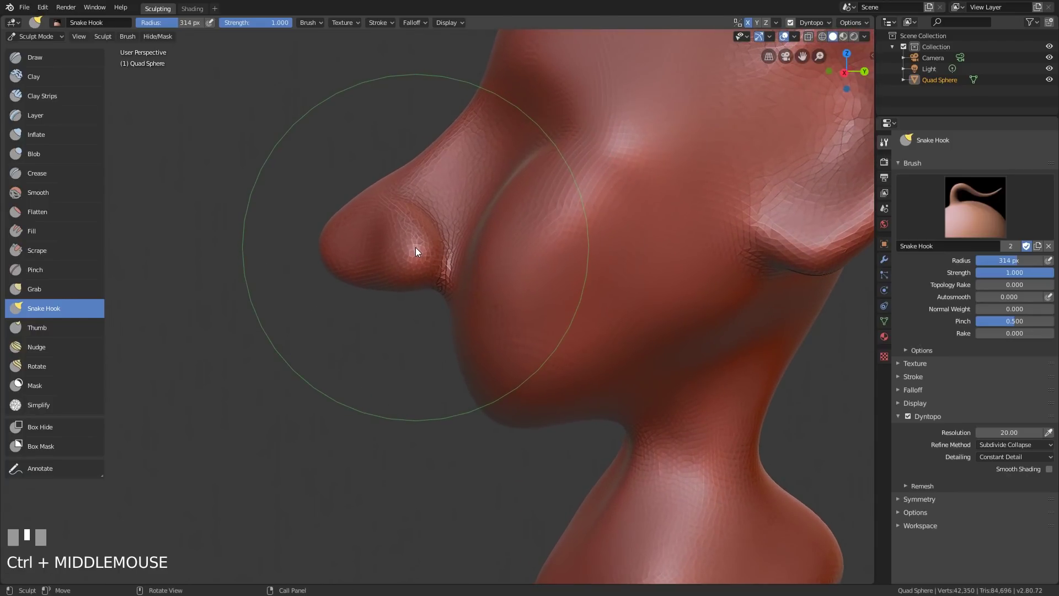
{"action": "left_click_drag", "start_coordinate": [427, 247], "coordinate": [461, 249]}
{"action": "mouse_move", "coordinate": [467, 257]}
{"action": "middle_mouse_down"}
{"action": "mouse_move", "coordinate": [546, 330]}
{"action": "mouse_move", "coordinate": [770, 333]}
{"action": "mouse_move", "coordinate": [566, 287]}
{"action": "mouse_move", "coordinate": [591, 230]}
{"action": "middle_mouse_up"}
{"action": "left_click_drag", "start_coordinate": [591, 225], "coordinate": [589, 243]}
{"action": "mouse_move", "coordinate": [624, 284]}
{"action": "middle_mouse_down"}
{"action": "mouse_move", "coordinate": [597, 327]}
{"action": "mouse_move", "coordinate": [432, 350]}
{"action": "mouse_move", "coordinate": [494, 331]}
{"action": "mouse_move", "coordinate": [500, 281]}
{"action": "middle_mouse_up"}
{"action": "left_click_drag", "start_coordinate": [448, 228], "coordinate": [449, 215]}
- Pull the underside of the jaw downward and outward with Snake Hook to start a longer chin
{"action": "mouse_move", "coordinate": [612, 266]}
{"action": "middle_mouse_down", "text": "ctrl"}
{"action": "mouse_move", "coordinate": [564, 409]}
{"action": "mouse_move", "coordinate": [580, 417]}
{"action": "middle_mouse_up", "text": "ctrl"}
{"action": "mouse_move", "coordinate": [579, 416]}
{"action": "middle_mouse_down"}
{"action": "mouse_move", "coordinate": [601, 428]}
{"action": "mouse_move", "coordinate": [740, 426]}
{"action": "mouse_move", "coordinate": [562, 414]}
{"action": "mouse_move", "coordinate": [521, 342]}
{"action": "mouse_move", "coordinate": [547, 382]}
{"action": "mouse_move", "coordinate": [584, 384]}
{"action": "mouse_move", "coordinate": [376, 404]}
{"action": "mouse_move", "coordinate": [419, 363]}
{"action": "mouse_move", "coordinate": [498, 362]}
{"action": "mouse_move", "coordinate": [613, 394]}
{"action": "mouse_move", "coordinate": [726, 386]}
{"action": "mouse_move", "coordinate": [495, 380]}
{"action": "mouse_move", "coordinate": [545, 378]}
{"action": "mouse_move", "coordinate": [613, 390]}
{"action": "mouse_move", "coordinate": [440, 390]}
{"action": "mouse_move", "coordinate": [478, 314]}
{"action": "middle_mouse_up"}
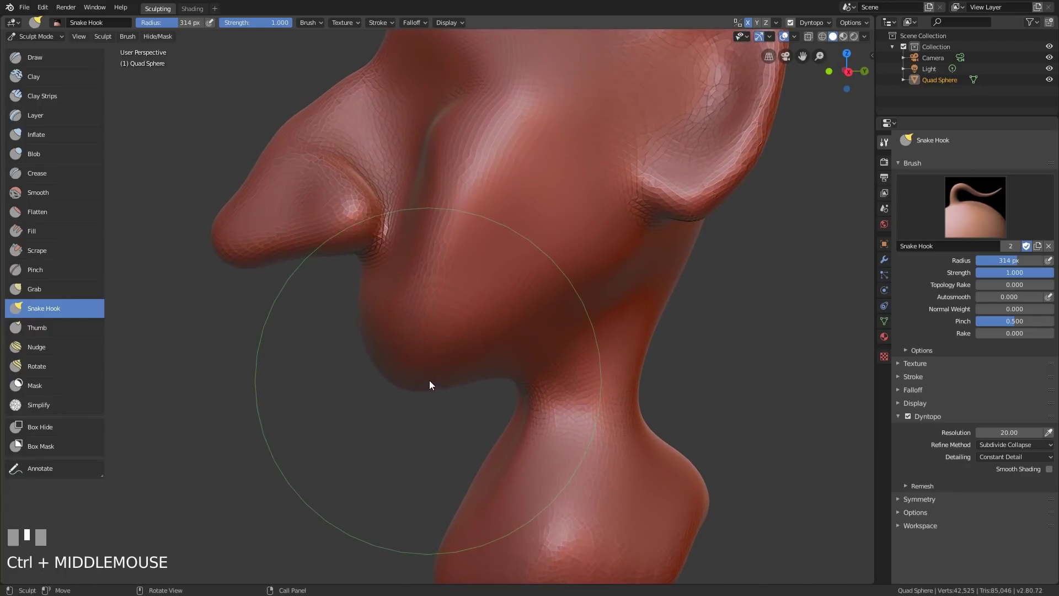
{"action": "mouse_move", "coordinate": [427, 383]}
{"action": "left_mouse_down"}
{"action": "mouse_move", "coordinate": [422, 406]}
{"action": "mouse_move", "coordinate": [431, 391]}
{"action": "left_mouse_up"}
{"action": "mouse_move", "coordinate": [431, 392]}
{"action": "middle_mouse_down"}
{"action": "mouse_move", "coordinate": [480, 414]}
{"action": "mouse_move", "coordinate": [487, 407]}
{"action": "middle_mouse_up"}
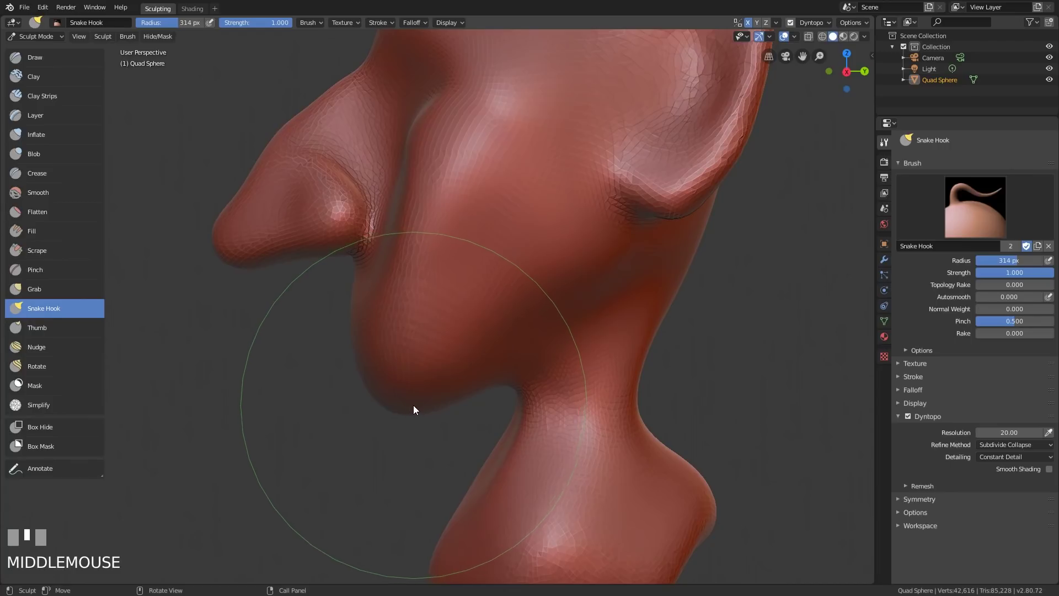
{"action": "mouse_move", "coordinate": [412, 397]}
{"action": "left_mouse_down"}
{"action": "mouse_move", "coordinate": [401, 437]}
{"action": "mouse_move", "coordinate": [348, 476]}
{"action": "mouse_move", "coordinate": [453, 438]}
{"action": "left_mouse_up"}
{"action": "mouse_move", "coordinate": [454, 437]}
{"action": "middle_mouse_down"}
{"action": "mouse_move", "coordinate": [539, 385]}
{"action": "mouse_move", "coordinate": [673, 384]}
{"action": "mouse_move", "coordinate": [634, 394]}
{"action": "middle_mouse_up"}
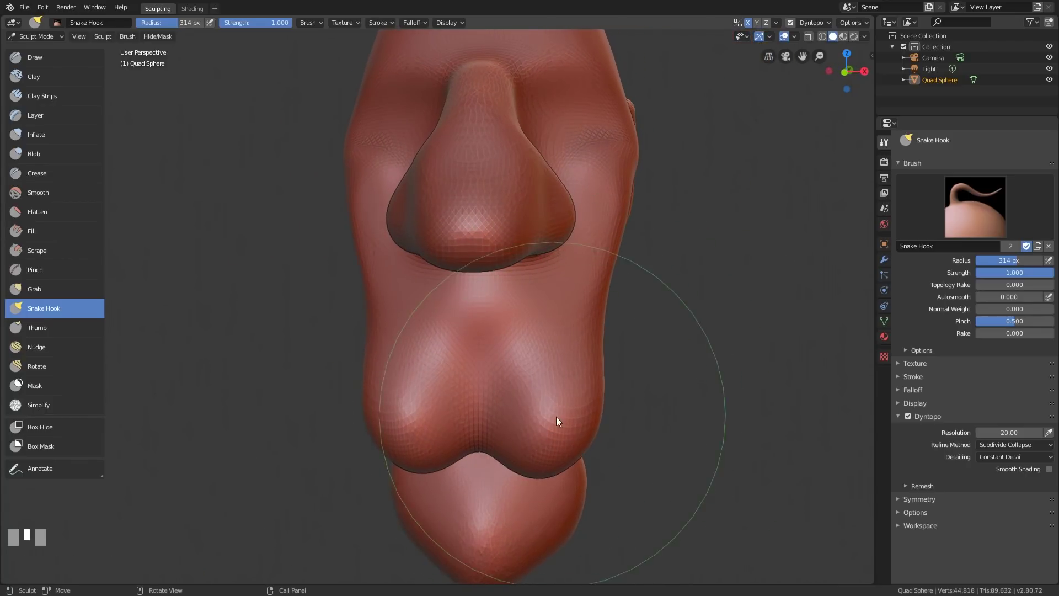
- Pull the jaw sides inward and smooth the cleft between the two chin lobes
{"action": "middle_click_drag", "start_coordinate": [558, 422], "coordinate": [504, 416]}
{"action": "mouse_move", "coordinate": [375, 442]}
{"action": "middle_mouse_down"}
{"action": "mouse_move", "coordinate": [539, 441]}
{"action": "mouse_move", "coordinate": [488, 446]}
{"action": "mouse_move", "coordinate": [607, 406]}
{"action": "middle_mouse_up"}
{"action": "left_click_drag", "start_coordinate": [607, 406], "coordinate": [588, 403]}
{"action": "mouse_move", "coordinate": [502, 434]}
{"action": "left_mouse_down", "text": "shift"}
{"action": "mouse_move", "coordinate": [485, 438]}
{"action": "mouse_move", "coordinate": [564, 414]}
{"action": "mouse_move", "coordinate": [544, 416]}
{"action": "left_mouse_up", "text": "shift"}
{"action": "mouse_move", "coordinate": [513, 414]}
{"action": "left_mouse_down", "text": "shift"}
{"action": "mouse_move", "coordinate": [498, 410]}
{"action": "mouse_move", "coordinate": [518, 412]}
{"action": "left_mouse_up", "text": "shift"}
{"action": "middle_click_drag", "start_coordinate": [493, 429], "coordinate": [501, 435]}
{"action": "left_click_drag", "start_coordinate": [492, 423], "coordinate": [492, 433]}
{"action": "mouse_move", "coordinate": [548, 425]}
{"action": "middle_mouse_down"}
{"action": "mouse_move", "coordinate": [449, 412]}
{"action": "mouse_move", "coordinate": [477, 428]}
{"action": "mouse_move", "coordinate": [447, 399]}
{"action": "middle_mouse_up"}
- Stretch the chin further down with Snake Hook strokes along the lower jaw
{"action": "left_click_drag", "start_coordinate": [448, 399], "coordinate": [452, 407]}
{"action": "mouse_move", "coordinate": [452, 407]}
{"action": "middle_mouse_down"}
{"action": "mouse_move", "coordinate": [496, 426]}
{"action": "mouse_move", "coordinate": [481, 410]}
{"action": "mouse_move", "coordinate": [423, 412]}
{"action": "middle_mouse_up"}
{"action": "left_click_drag", "start_coordinate": [425, 415], "coordinate": [428, 426]}
{"action": "mouse_move", "coordinate": [428, 426]}
{"action": "middle_mouse_down"}
{"action": "mouse_move", "coordinate": [428, 374]}
{"action": "mouse_move", "coordinate": [397, 349]}
{"action": "middle_mouse_up"}
{"action": "left_click_drag", "start_coordinate": [376, 317], "coordinate": [379, 436]}
- Smooth the front of the lengthened chin and pull its underside up into a tapered jawline
{"action": "mouse_move", "coordinate": [378, 436]}
{"action": "middle_mouse_down"}
{"action": "mouse_move", "coordinate": [449, 434]}
{"action": "mouse_move", "coordinate": [485, 451]}
{"action": "middle_mouse_up"}
{"action": "left_click_drag", "start_coordinate": [504, 438], "coordinate": [510, 428], "text": "shift"}
{"action": "mouse_move", "coordinate": [523, 429]}
{"action": "middle_mouse_down"}
{"action": "mouse_move", "coordinate": [494, 429]}
{"action": "mouse_move", "coordinate": [548, 393]}
{"action": "middle_mouse_up"}
{"action": "left_click_drag", "start_coordinate": [497, 428], "coordinate": [481, 441], "text": "shift"}
{"action": "middle_click_drag", "start_coordinate": [482, 441], "coordinate": [528, 421]}
{"action": "mouse_move", "coordinate": [526, 424]}
{"action": "left_mouse_down"}
{"action": "mouse_move", "coordinate": [512, 367]}
{"action": "mouse_move", "coordinate": [511, 378]}
{"action": "left_mouse_up"}
- Push the front of the face between the nose and chin back toward the jaw with Snake Hook
{"action": "mouse_move", "coordinate": [593, 371]}
{"action": "middle_mouse_down"}
{"action": "mouse_move", "coordinate": [561, 383]}
{"action": "mouse_move", "coordinate": [503, 378]}
{"action": "middle_mouse_up"}
{"action": "middle_click_drag", "start_coordinate": [562, 336], "coordinate": [466, 391], "text": "ctrl"}
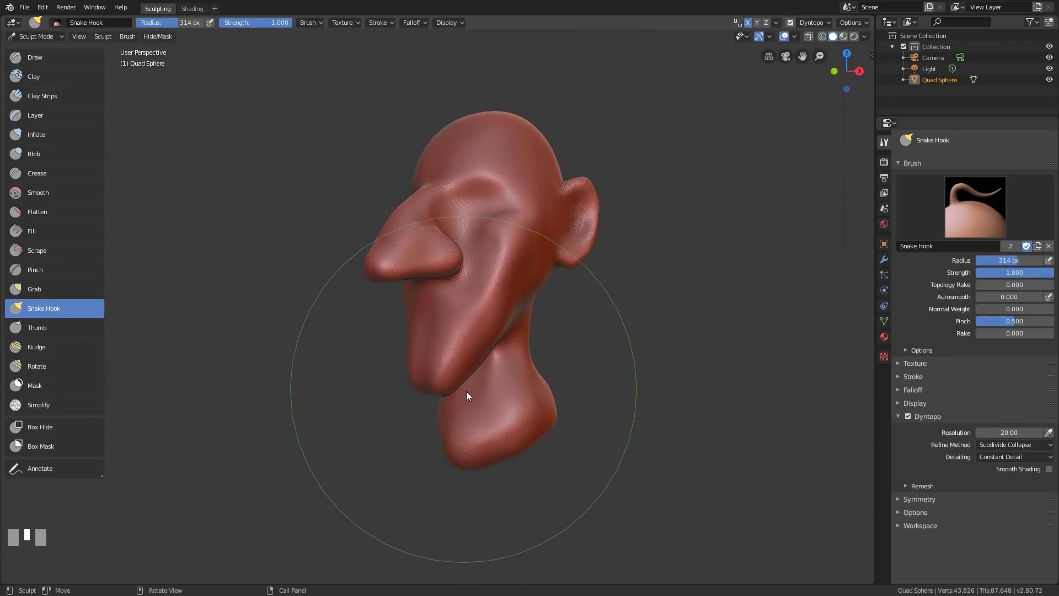
{"action": "middle_click_drag", "start_coordinate": [547, 365], "coordinate": [568, 334], "text": "ctrl"}
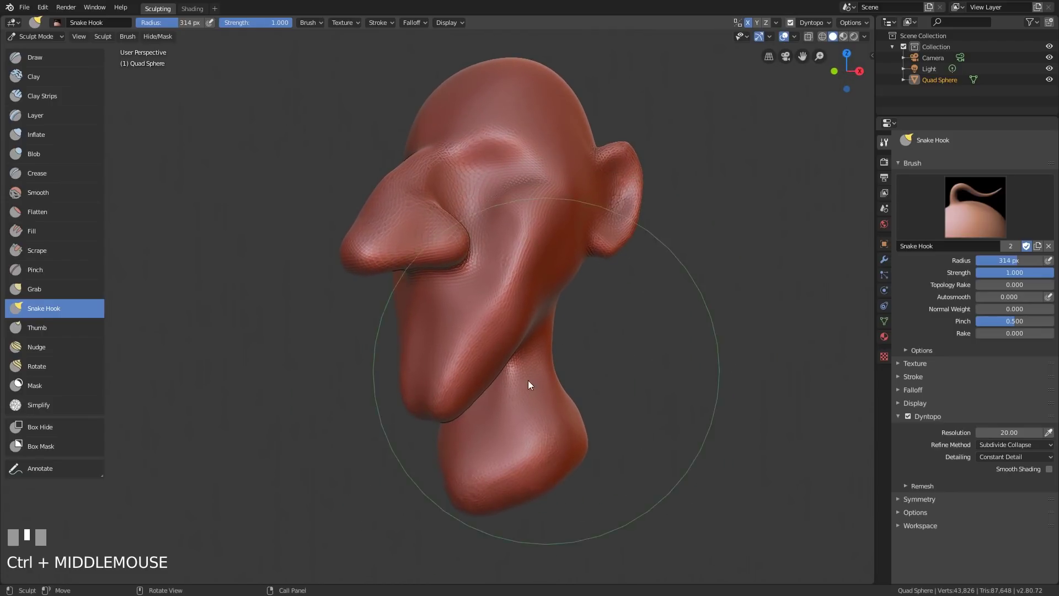
{"action": "mouse_move", "coordinate": [579, 307]}
{"action": "middle_mouse_down", "text": "shift"}
{"action": "mouse_move", "coordinate": [556, 359]}
{"action": "mouse_move", "coordinate": [519, 376]}
{"action": "mouse_move", "coordinate": [485, 363]}
{"action": "middle_mouse_up", "text": "shift"}
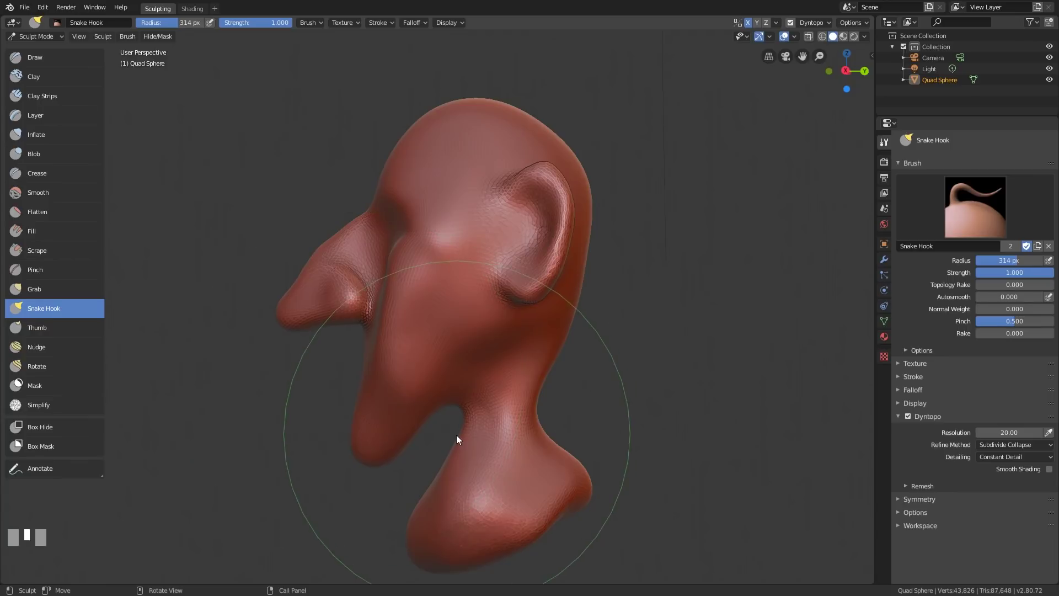
{"action": "middle_click_drag", "start_coordinate": [411, 371], "coordinate": [431, 297], "text": "ctrl"}
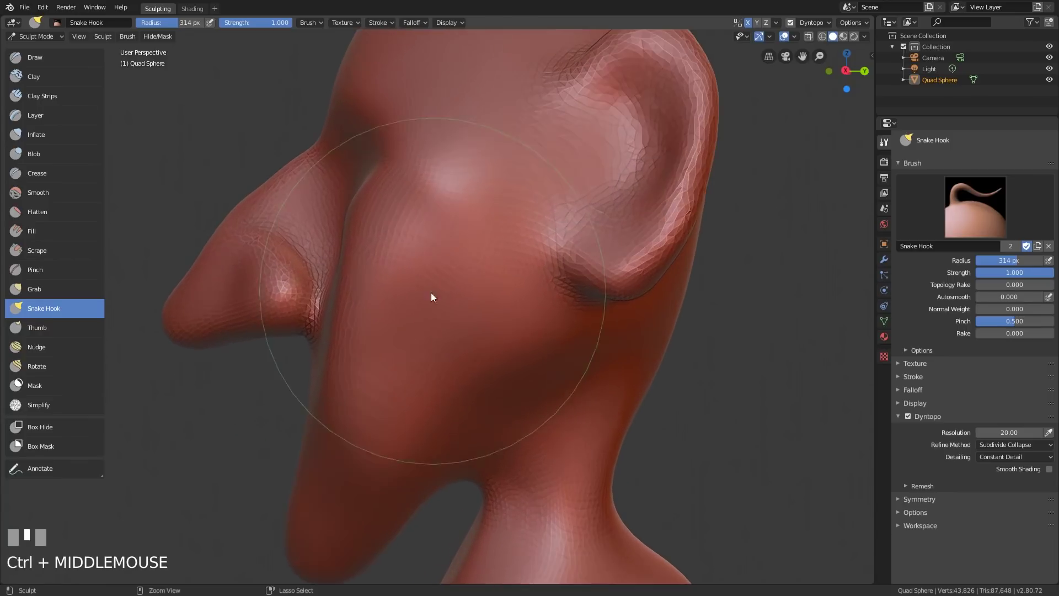
{"action": "mouse_move", "coordinate": [339, 366]}
{"action": "left_mouse_down"}
{"action": "mouse_move", "coordinate": [395, 383]}
{"action": "mouse_move", "coordinate": [389, 404]}
{"action": "mouse_move", "coordinate": [424, 389]}
{"action": "left_mouse_up"}
{"action": "middle_click_drag", "start_coordinate": [478, 381], "coordinate": [403, 423]}
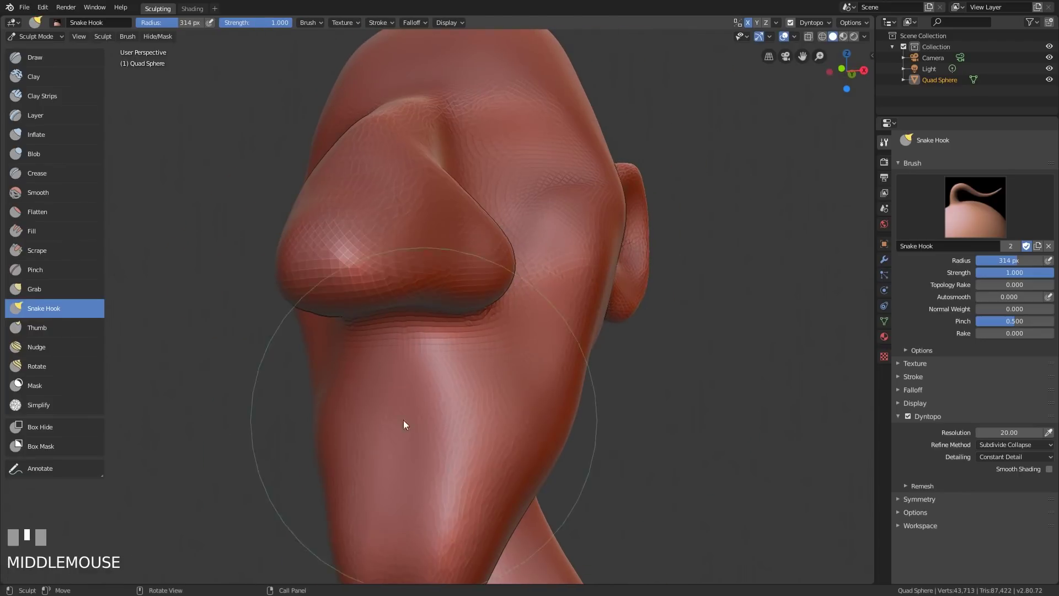
- Shape the cheekbone beneath the eye socket with short Snake Hook strokes and hollow the cheek beside the nose
{"action": "mouse_move", "coordinate": [589, 390]}
{"action": "middle_mouse_down"}
{"action": "mouse_move", "coordinate": [510, 356]}
{"action": "mouse_move", "coordinate": [501, 304]}
{"action": "mouse_move", "coordinate": [568, 336]}
{"action": "mouse_move", "coordinate": [562, 366]}
{"action": "mouse_move", "coordinate": [544, 279]}
{"action": "mouse_move", "coordinate": [544, 187]}
{"action": "mouse_move", "coordinate": [465, 153]}
{"action": "middle_mouse_up"}
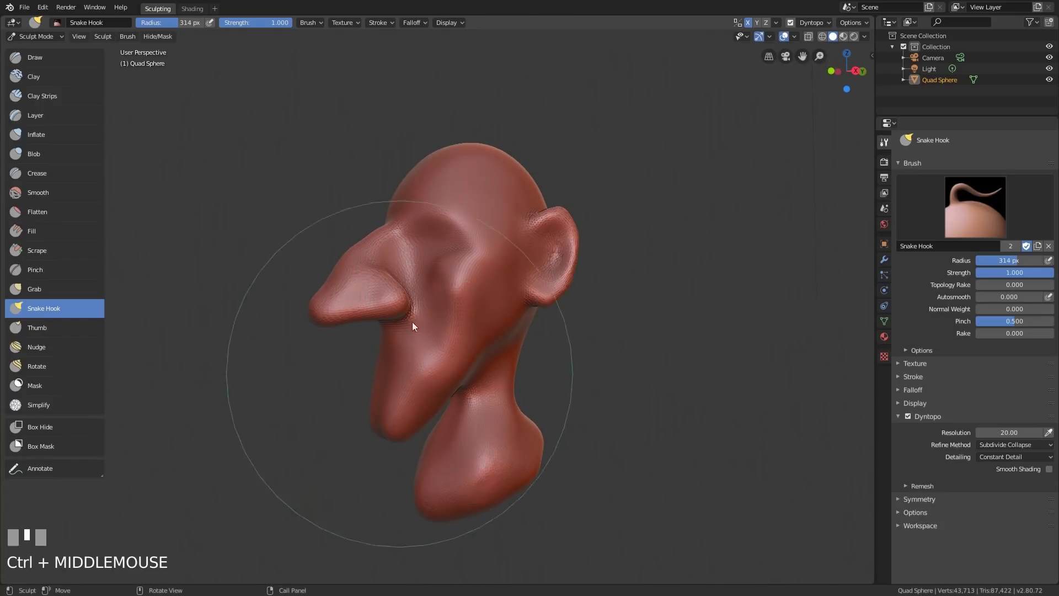
{"action": "middle_click_drag", "start_coordinate": [551, 308], "coordinate": [634, 316]}
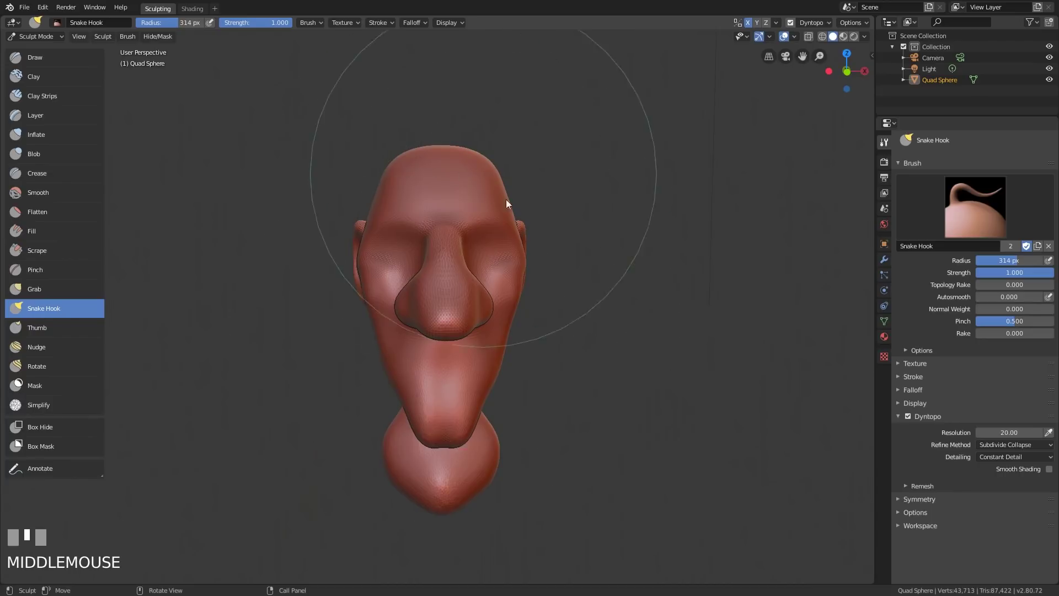
{"action": "mouse_move", "coordinate": [633, 353]}
{"action": "middle_mouse_down"}
{"action": "mouse_move", "coordinate": [508, 346]}
{"action": "mouse_move", "coordinate": [374, 354]}
{"action": "mouse_move", "coordinate": [605, 346]}
{"action": "mouse_move", "coordinate": [543, 378]}
{"action": "mouse_move", "coordinate": [560, 335]}
{"action": "middle_mouse_up"}
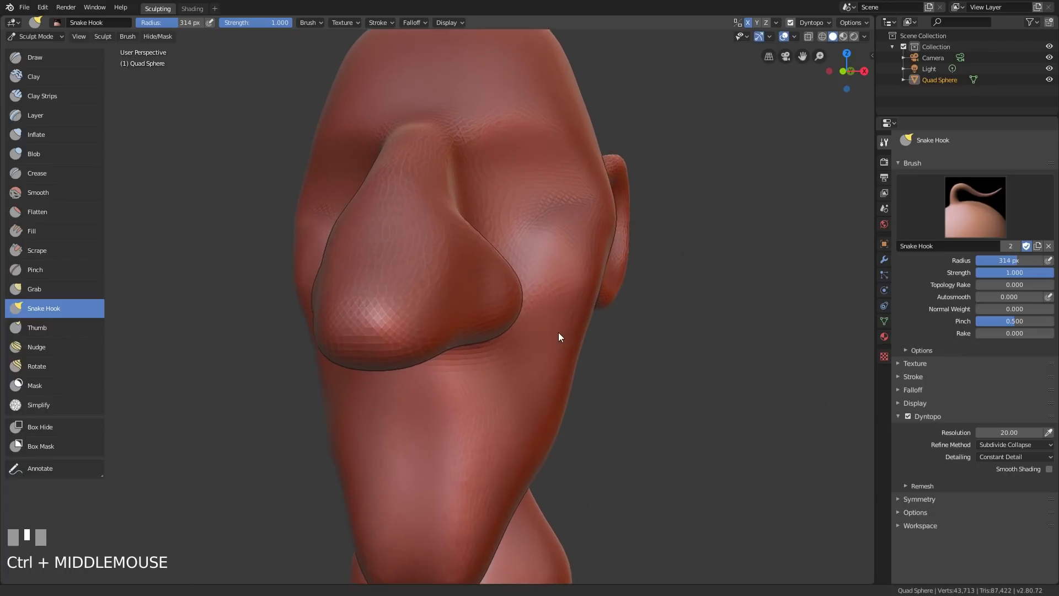
{"action": "middle_click_drag", "start_coordinate": [607, 307], "coordinate": [486, 298], "text": "shift"}
{"action": "middle_click_drag", "start_coordinate": [488, 348], "coordinate": [481, 254], "text": "ctrl"}
{"action": "left_click_drag", "start_coordinate": [481, 253], "coordinate": [489, 252]}
{"action": "left_click_drag", "start_coordinate": [402, 290], "coordinate": [398, 271]}
{"action": "left_click_drag", "start_coordinate": [363, 241], "coordinate": [361, 231]}
{"action": "left_click_drag", "start_coordinate": [460, 197], "coordinate": [460, 194]}
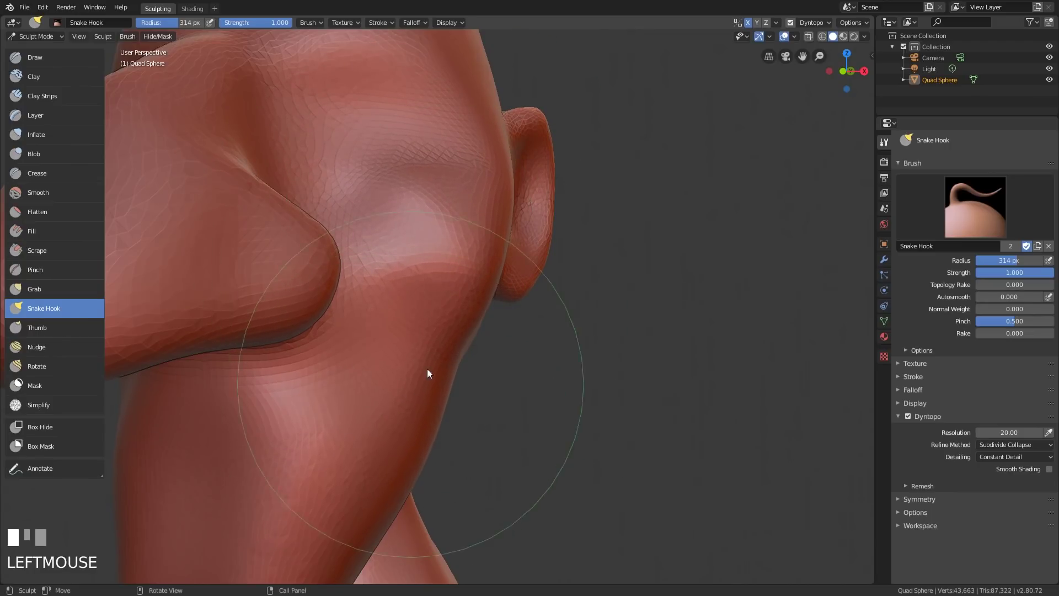
{"action": "mouse_move", "coordinate": [505, 230]}
{"action": "middle_mouse_down"}
{"action": "mouse_move", "coordinate": [468, 250]}
{"action": "mouse_move", "coordinate": [442, 211]}
{"action": "mouse_move", "coordinate": [482, 269]}
{"action": "mouse_move", "coordinate": [469, 212]}
{"action": "mouse_move", "coordinate": [414, 210]}
{"action": "middle_mouse_up"}
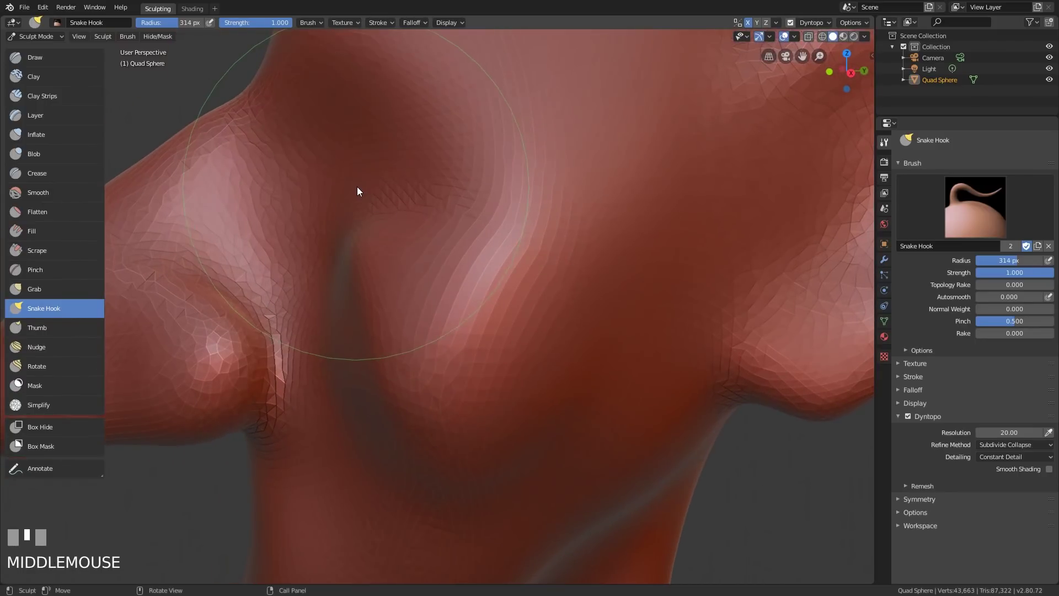
{"action": "mouse_move", "coordinate": [405, 229]}
{"action": "left_mouse_down"}
{"action": "mouse_move", "coordinate": [413, 251]}
{"action": "mouse_move", "coordinate": [383, 233]}
{"action": "mouse_move", "coordinate": [409, 245]}
{"action": "left_mouse_up"}
- Build up the upper lip area below the nose with the Draw brush at 0.500 strength
{"action": "middle_click_drag", "start_coordinate": [512, 280], "coordinate": [641, 299], "text": "ctrl"}
{"action": "middle_click_drag", "start_coordinate": [502, 395], "coordinate": [524, 358], "text": "ctrl"}
{"action": "mouse_move", "coordinate": [524, 358]}
{"action": "middle_mouse_down", "text": "shift"}
{"action": "mouse_move", "coordinate": [531, 331]}
{"action": "mouse_move", "coordinate": [514, 306]}
{"action": "mouse_move", "coordinate": [423, 362]}
{"action": "middle_mouse_up", "text": "shift"}
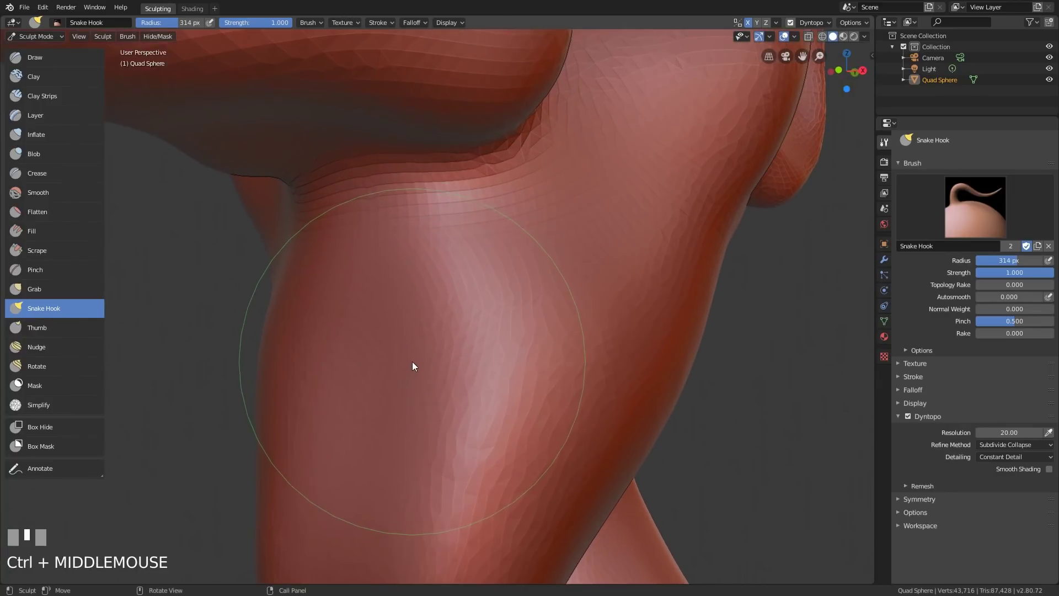
{"action": "left_click", "coordinate": [48, 58]}
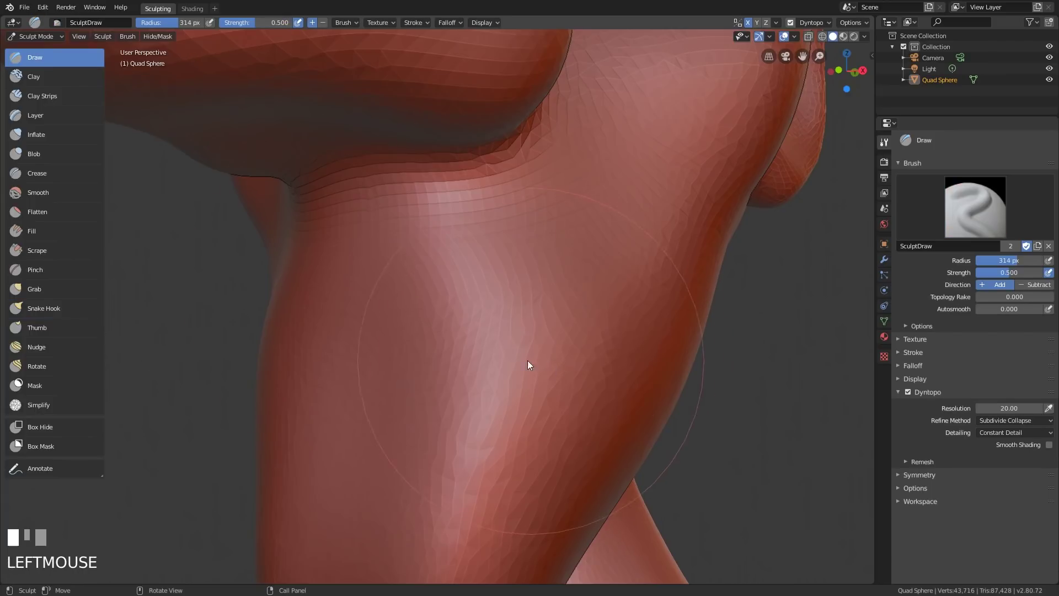
{"action": "left_click_drag", "start_coordinate": [349, 376], "coordinate": [465, 370]}
{"action": "mouse_move", "coordinate": [563, 358]}
{"action": "left_mouse_down"}
{"action": "mouse_move", "coordinate": [274, 397]}
{"action": "mouse_move", "coordinate": [556, 351]}
{"action": "left_mouse_up"}
{"action": "mouse_move", "coordinate": [680, 312]}
{"action": "middle_mouse_down", "text": "ctrl"}
{"action": "mouse_move", "coordinate": [622, 395]}
{"action": "mouse_move", "coordinate": [544, 402]}
{"action": "mouse_move", "coordinate": [583, 379]}
{"action": "mouse_move", "coordinate": [567, 387]}
{"action": "mouse_move", "coordinate": [572, 377]}
{"action": "middle_mouse_up", "text": "ctrl"}
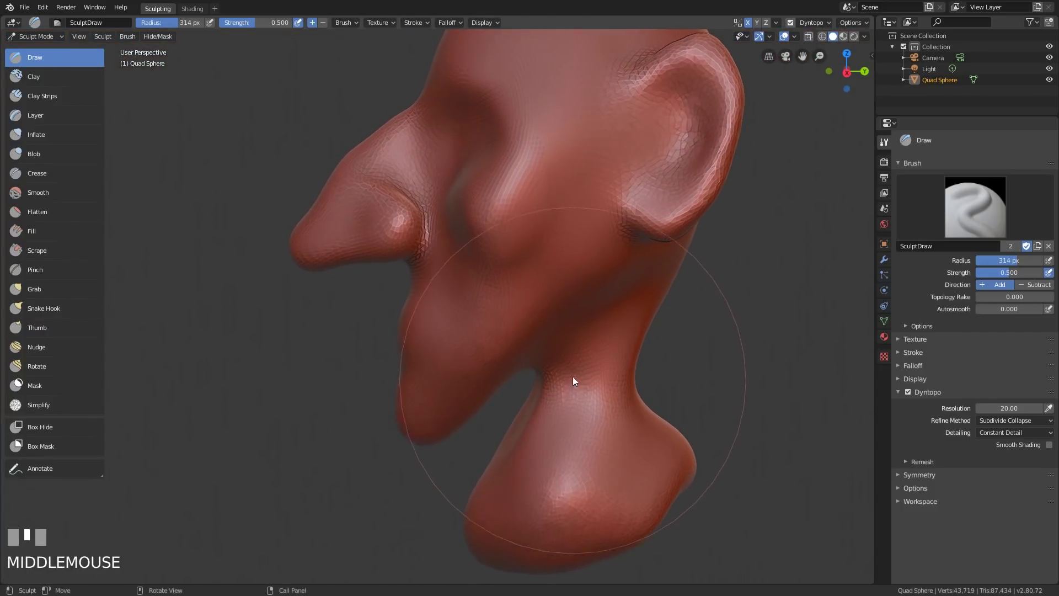
- Shape the mouth area between the upper lip and chin with the Snake Hook brush
{"action": "left_click", "coordinate": [55, 307]}
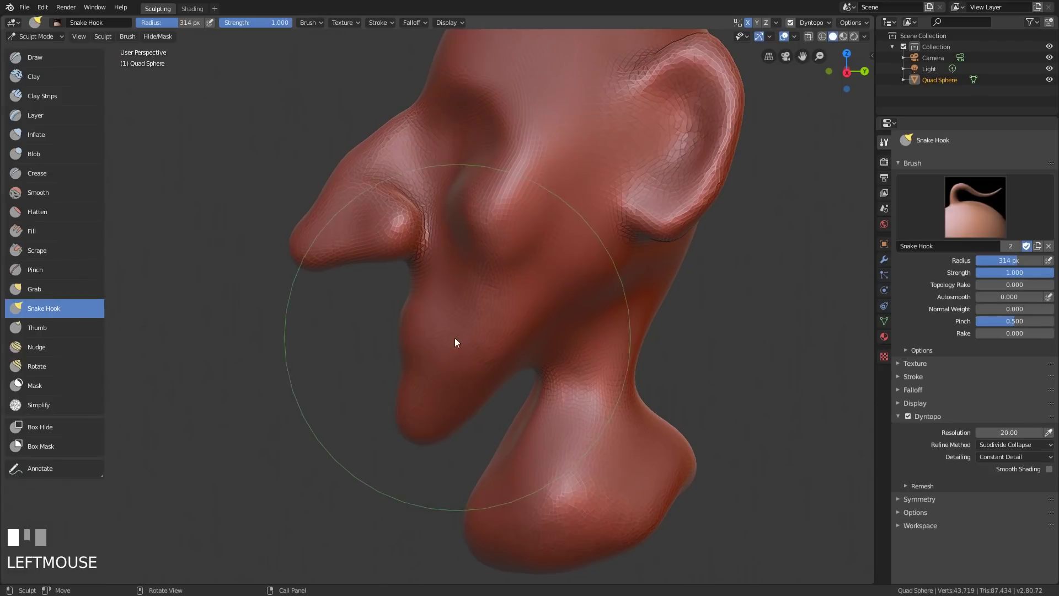
{"action": "middle_click_drag", "start_coordinate": [425, 337], "coordinate": [419, 342], "text": "ctrl"}
{"action": "mouse_move", "coordinate": [419, 342]}
{"action": "left_mouse_down"}
{"action": "mouse_move", "coordinate": [413, 353]}
{"action": "mouse_move", "coordinate": [409, 331]}
{"action": "mouse_move", "coordinate": [420, 438]}
{"action": "mouse_move", "coordinate": [454, 367]}
{"action": "mouse_move", "coordinate": [412, 377]}
{"action": "mouse_move", "coordinate": [407, 473]}
{"action": "mouse_move", "coordinate": [414, 355]}
{"action": "mouse_move", "coordinate": [420, 386]}
{"action": "mouse_move", "coordinate": [421, 377]}
{"action": "left_mouse_up"}
{"action": "mouse_move", "coordinate": [419, 372]}
{"action": "middle_mouse_down"}
{"action": "mouse_move", "coordinate": [625, 344]}
{"action": "mouse_move", "coordinate": [482, 382]}
{"action": "middle_mouse_up"}
{"action": "mouse_move", "coordinate": [482, 382]}
{"action": "left_mouse_down"}
{"action": "mouse_move", "coordinate": [410, 383]}
{"action": "mouse_move", "coordinate": [511, 284]}
{"action": "mouse_move", "coordinate": [512, 295]}
{"action": "left_mouse_up"}
{"action": "mouse_move", "coordinate": [662, 293]}
{"action": "middle_mouse_down", "text": "ctrl"}
{"action": "mouse_move", "coordinate": [626, 428]}
{"action": "mouse_move", "coordinate": [649, 408]}
{"action": "mouse_move", "coordinate": [669, 409]}
{"action": "mouse_move", "coordinate": [583, 418]}
{"action": "mouse_move", "coordinate": [527, 408]}
{"action": "mouse_move", "coordinate": [620, 422]}
{"action": "mouse_move", "coordinate": [662, 411]}
{"action": "mouse_move", "coordinate": [565, 419]}
{"action": "mouse_move", "coordinate": [552, 330]}
{"action": "mouse_move", "coordinate": [520, 327]}
{"action": "mouse_move", "coordinate": [591, 382]}
{"action": "mouse_move", "coordinate": [583, 376]}
{"action": "mouse_move", "coordinate": [580, 391]}
{"action": "middle_mouse_up", "text": "ctrl"}
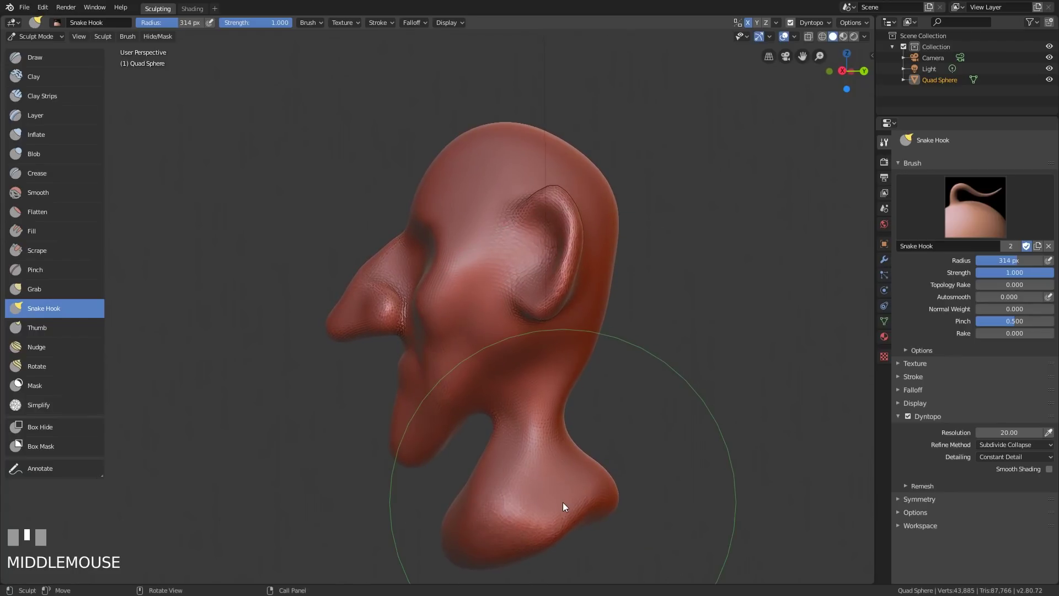
- Push the back of the head inward above the nape with Snake Hook and smooth the transition into the neck
{"action": "mouse_move", "coordinate": [619, 413]}
{"action": "middle_mouse_down", "text": "ctrl"}
{"action": "mouse_move", "coordinate": [634, 362]}
{"action": "mouse_move", "coordinate": [577, 326]}
{"action": "middle_mouse_up", "text": "ctrl"}
{"action": "mouse_move", "coordinate": [576, 281]}
{"action": "middle_mouse_down"}
{"action": "mouse_move", "coordinate": [581, 307]}
{"action": "mouse_move", "coordinate": [569, 304]}
{"action": "middle_mouse_up"}
{"action": "mouse_move", "coordinate": [567, 304]}
{"action": "left_mouse_down"}
{"action": "mouse_move", "coordinate": [557, 293]}
{"action": "mouse_move", "coordinate": [536, 331]}
{"action": "left_mouse_up"}
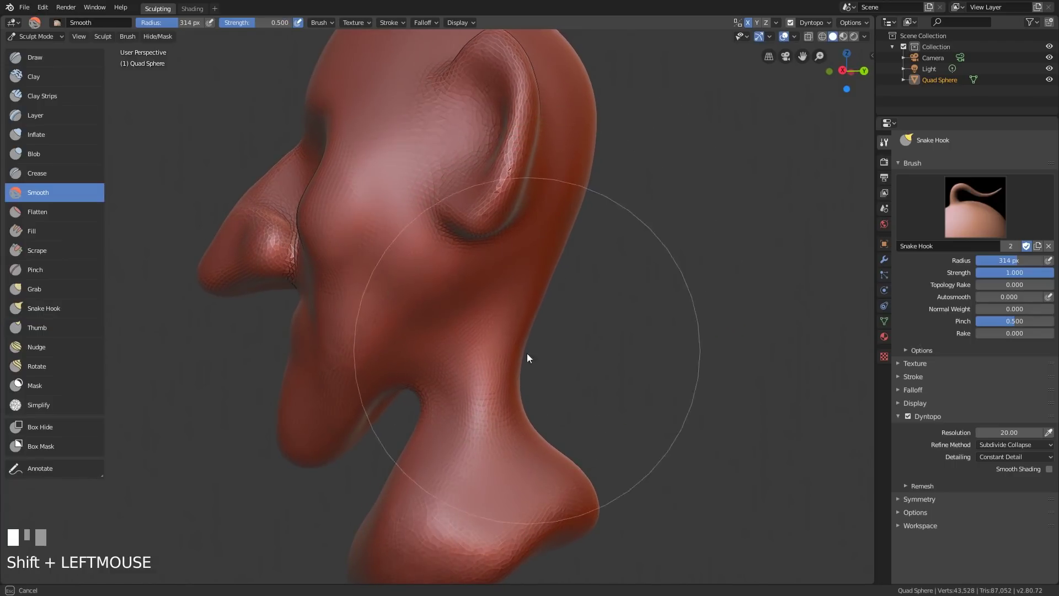
{"action": "left_click_drag", "start_coordinate": [528, 375], "coordinate": [582, 365], "text": "shift"}
{"action": "mouse_move", "coordinate": [583, 365]}
{"action": "middle_mouse_down"}
{"action": "mouse_move", "coordinate": [597, 336]}
{"action": "mouse_move", "coordinate": [570, 415]}
{"action": "mouse_move", "coordinate": [788, 433]}
{"action": "mouse_move", "coordinate": [688, 398]}
{"action": "mouse_move", "coordinate": [590, 404]}
{"action": "mouse_move", "coordinate": [732, 418]}
{"action": "mouse_move", "coordinate": [581, 406]}
{"action": "mouse_move", "coordinate": [568, 415]}
{"action": "mouse_move", "coordinate": [643, 424]}
{"action": "mouse_move", "coordinate": [610, 396]}
{"action": "middle_mouse_up"}
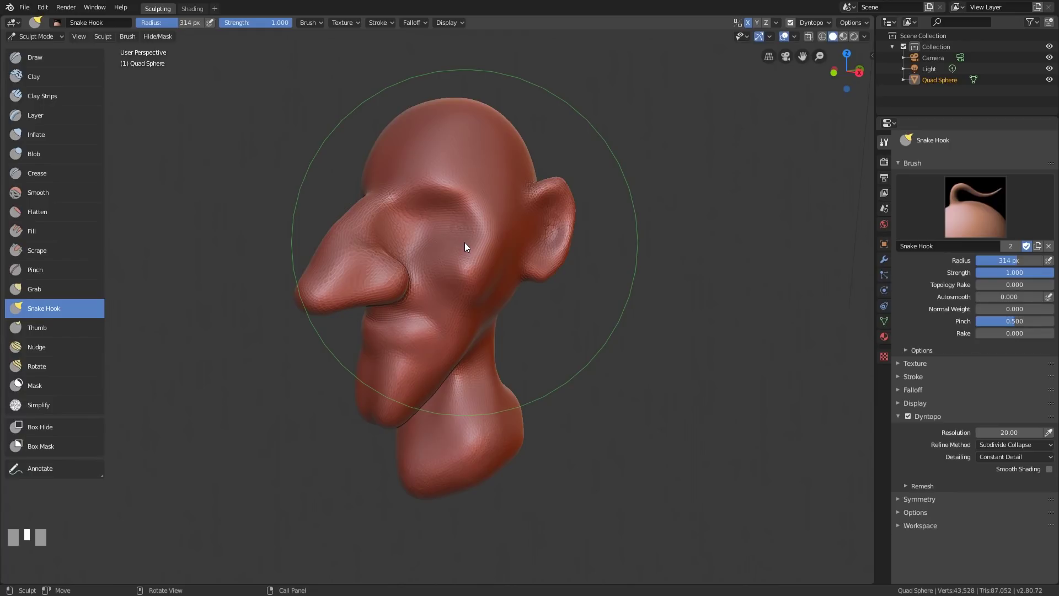
- Add the general Layout workspace to the file for working in Object Mode
{"action": "left_click", "coordinate": [216, 8]}
{"action": "mouse_move", "coordinate": [232, 27]}
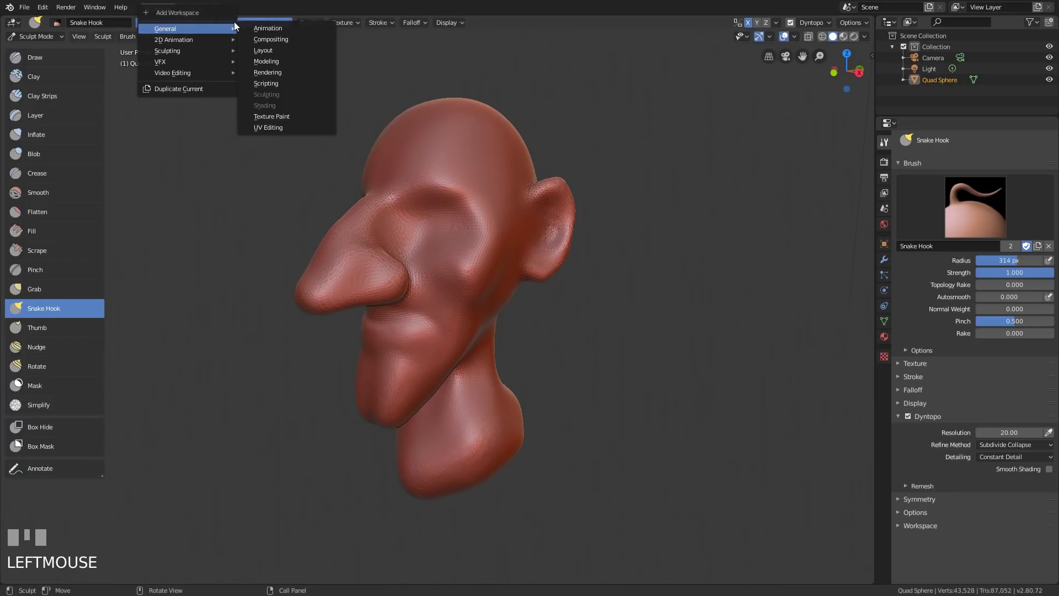
{"action": "left_click", "coordinate": [263, 50]}
{"action": "middle_click_drag", "start_coordinate": [544, 289], "coordinate": [529, 231]}
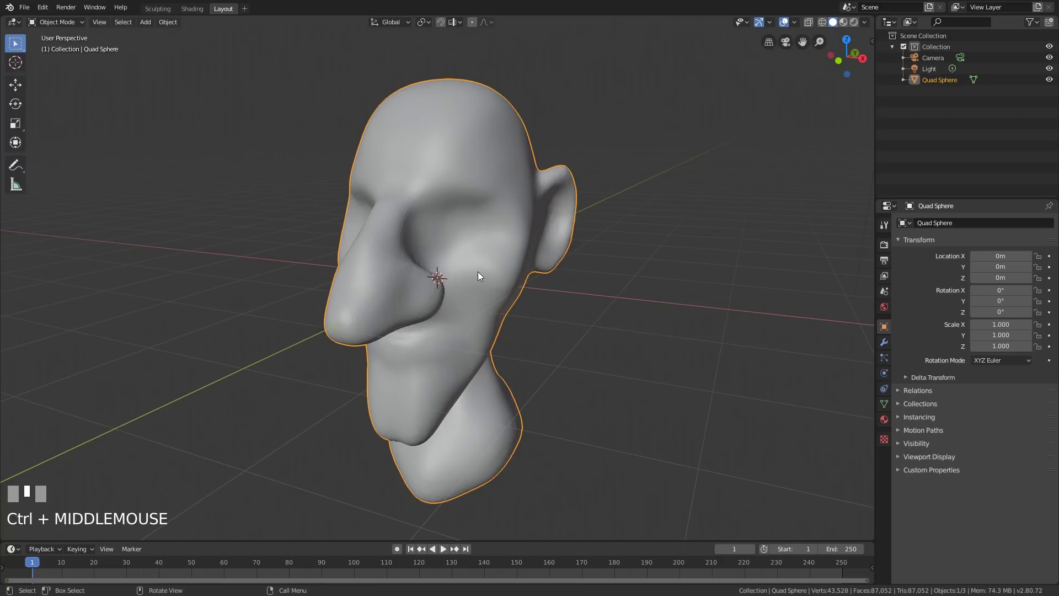
- Add a UV sphere mesh to the scene for the eyeball
{"action": "left_click", "coordinate": [148, 23]}
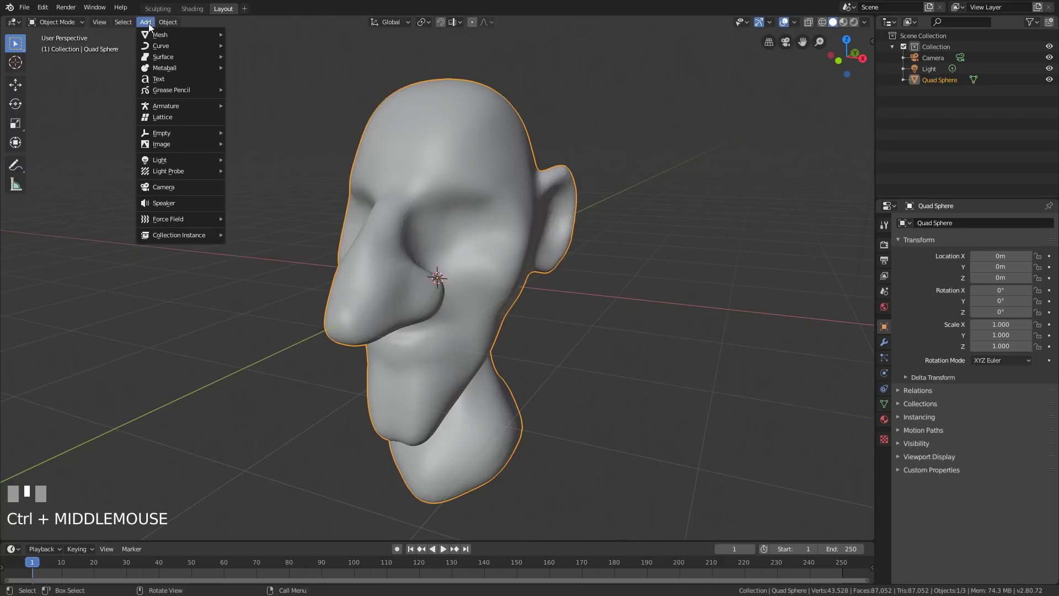
{"action": "key", "text": "shift+a"}
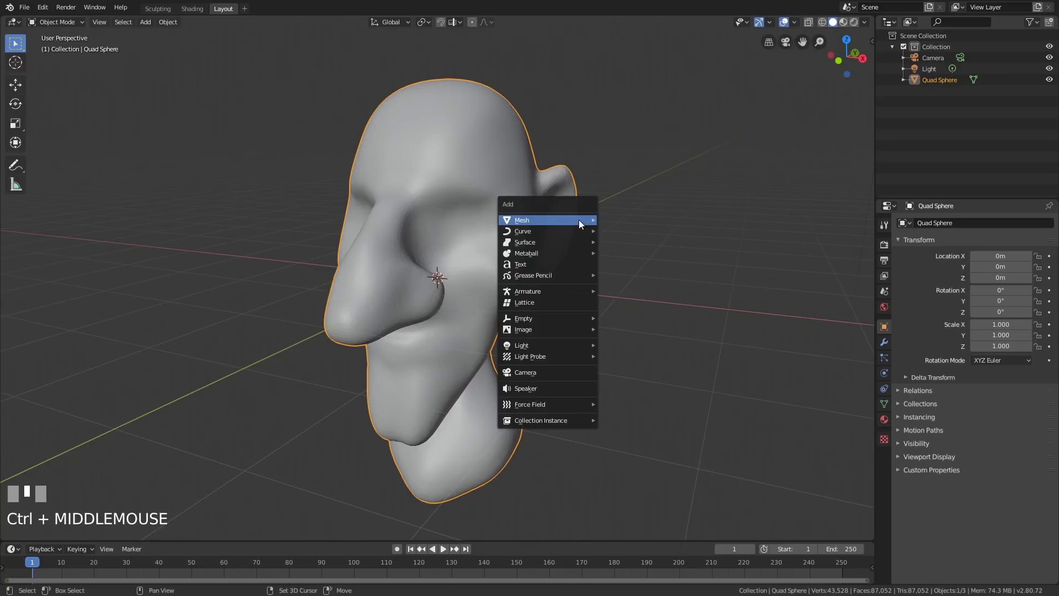
{"action": "mouse_move", "coordinate": [578, 220]}
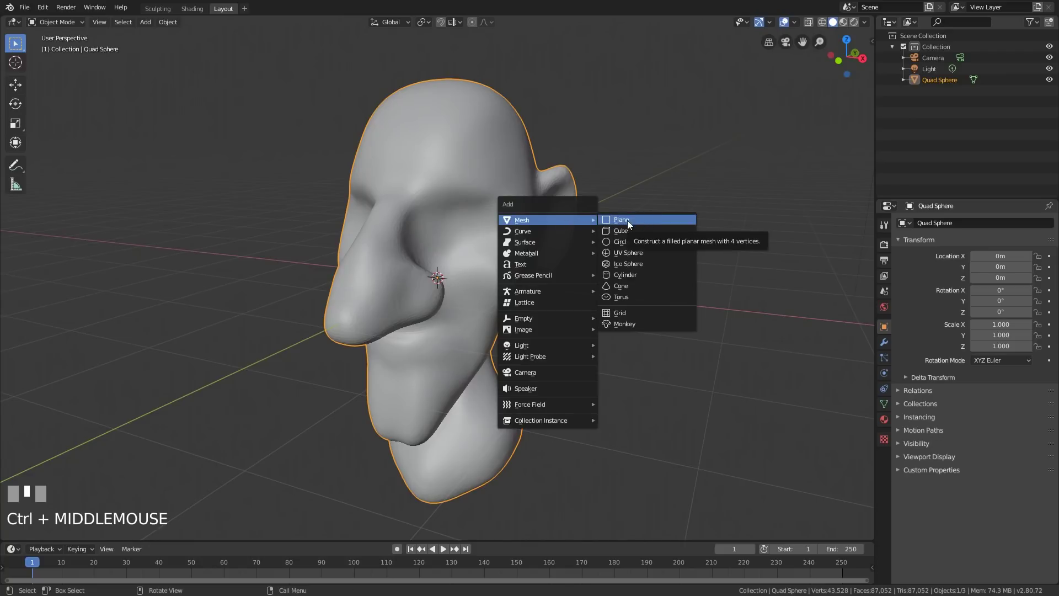
{"action": "left_click", "coordinate": [637, 252]}
{"action": "middle_click_drag", "start_coordinate": [627, 280], "coordinate": [561, 282]}
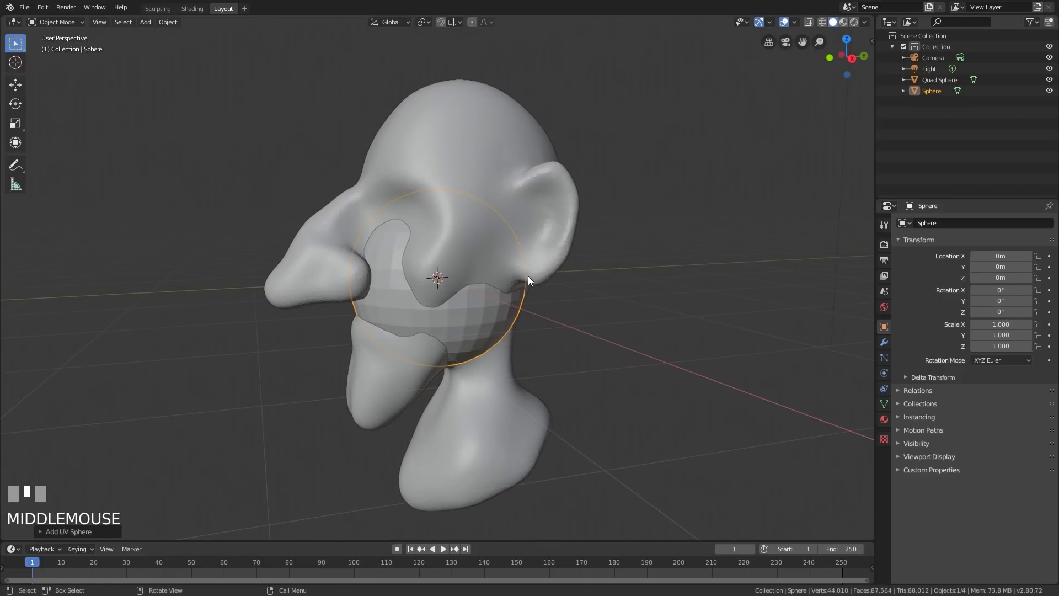
- Move the sphere to the eye socket at about X 0.42 m, Y -0.25 m, Z 0.60 m
{"action": "key", "text": "g"}
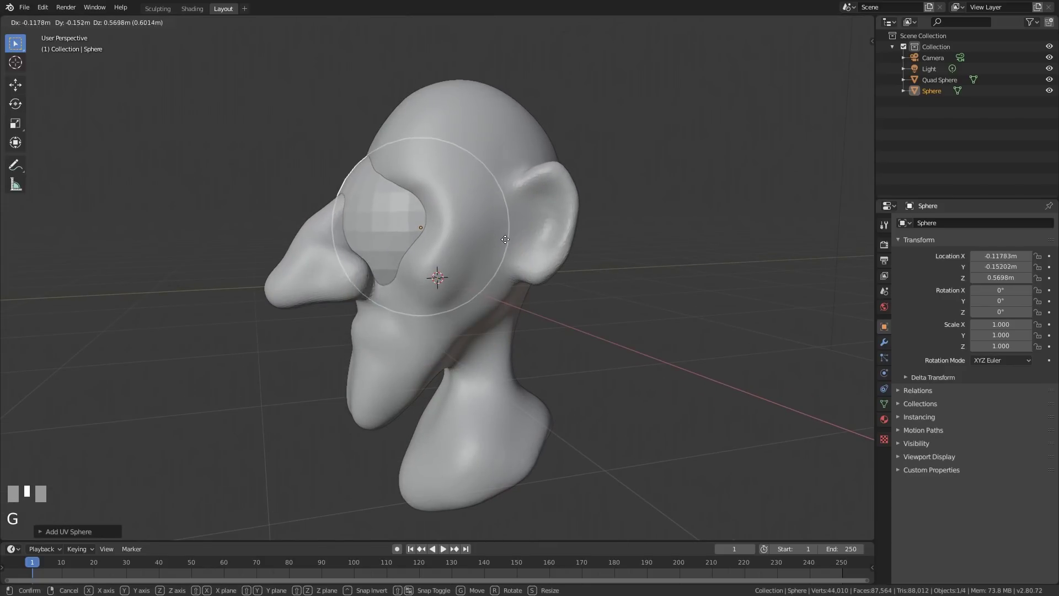
{"action": "left_click", "coordinate": [507, 241]}
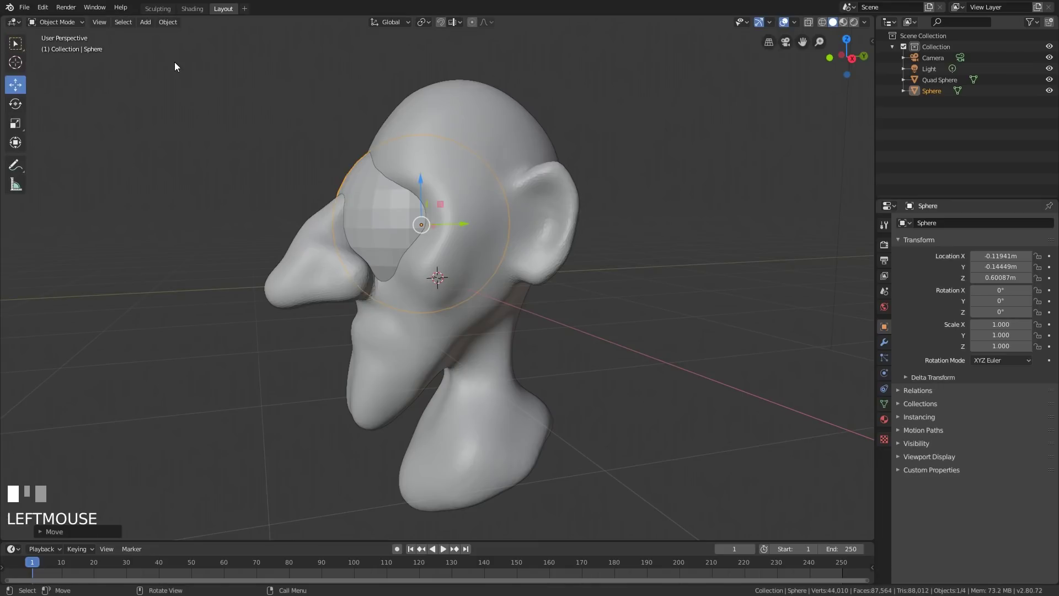
{"action": "middle_click_drag", "start_coordinate": [503, 265], "coordinate": [485, 232]}
{"action": "left_click_drag", "start_coordinate": [466, 236], "coordinate": [508, 235]}
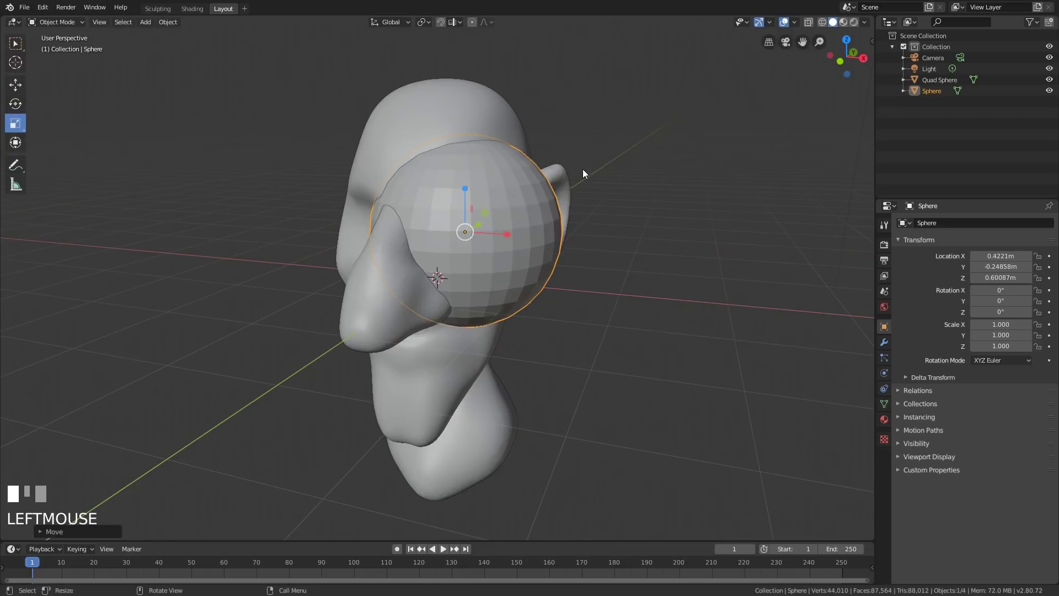
- Scale the sphere down uniformly to about 0.355 to fit the eye socket
{"action": "key", "text": "s"}
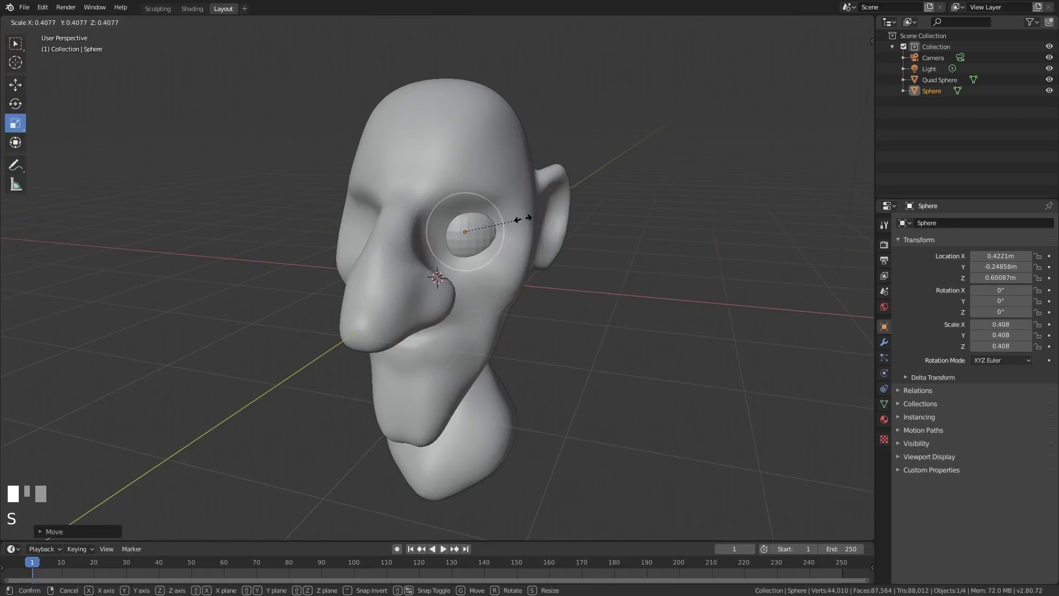
{"action": "left_click", "coordinate": [530, 253]}
{"action": "middle_click_drag", "start_coordinate": [531, 253], "coordinate": [453, 249]}
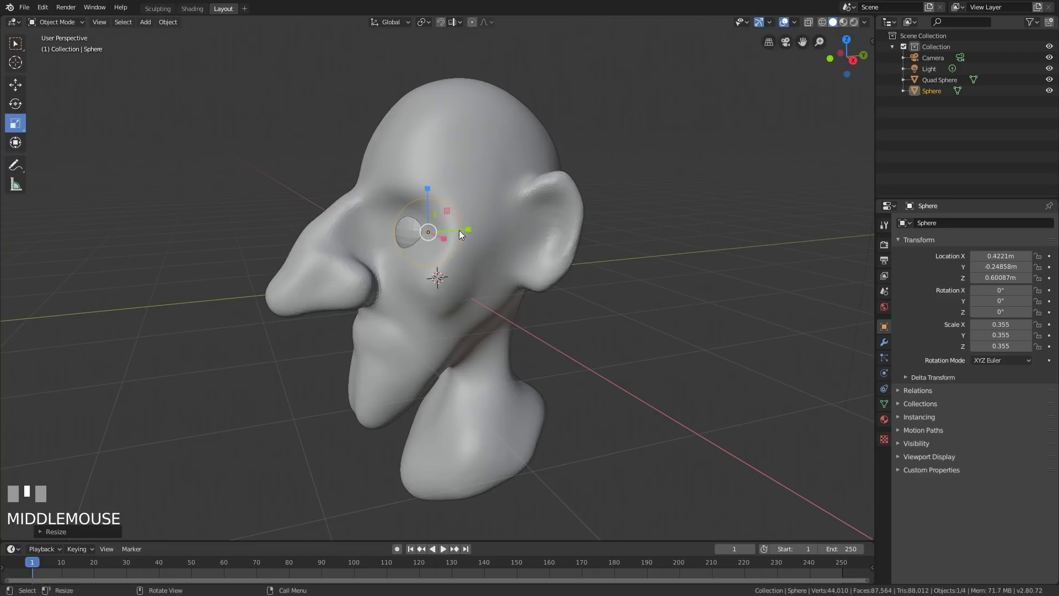
- Reposition the eyeball sphere in the eye socket at about X 0.54 m, Y -0.28 m, Z 0.69 m
{"action": "key", "text": "g"}
{"action": "left_click", "coordinate": [447, 235]}
{"action": "middle_click_drag", "start_coordinate": [448, 235], "coordinate": [521, 253]}
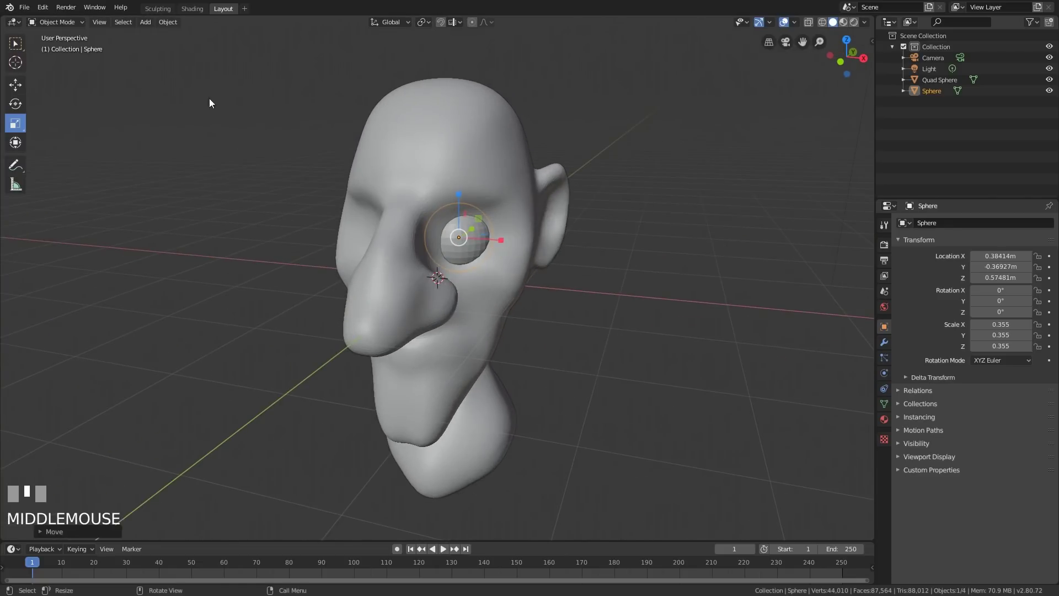
{"action": "left_click_drag", "start_coordinate": [515, 243], "coordinate": [516, 243]}
{"action": "middle_click_drag", "start_coordinate": [585, 273], "coordinate": [513, 272]}
{"action": "left_click_drag", "start_coordinate": [463, 237], "coordinate": [467, 237]}
{"action": "left_click_drag", "start_coordinate": [422, 201], "coordinate": [422, 190]}
{"action": "middle_click_drag", "start_coordinate": [487, 233], "coordinate": [462, 228]}
{"action": "left_click_drag", "start_coordinate": [450, 217], "coordinate": [456, 219]}
{"action": "middle_click_drag", "start_coordinate": [405, 330], "coordinate": [520, 225]}
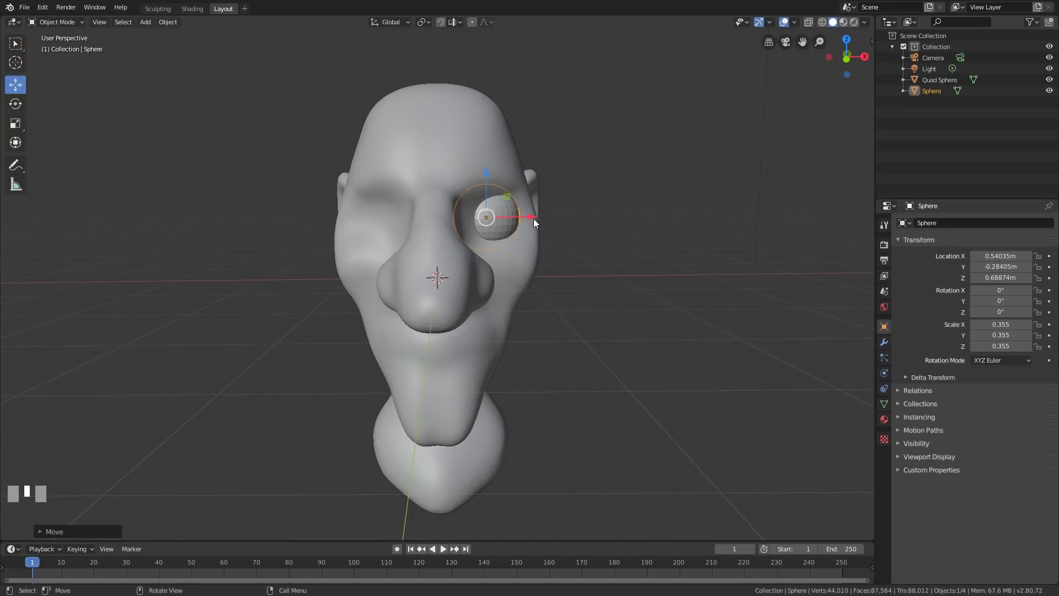
- Try duplicating the eyeball along X into the opposite socket at about X -0.465 m, and undo it
{"action": "key", "text": "shift+d"}
{"action": "key", "text": "x"}
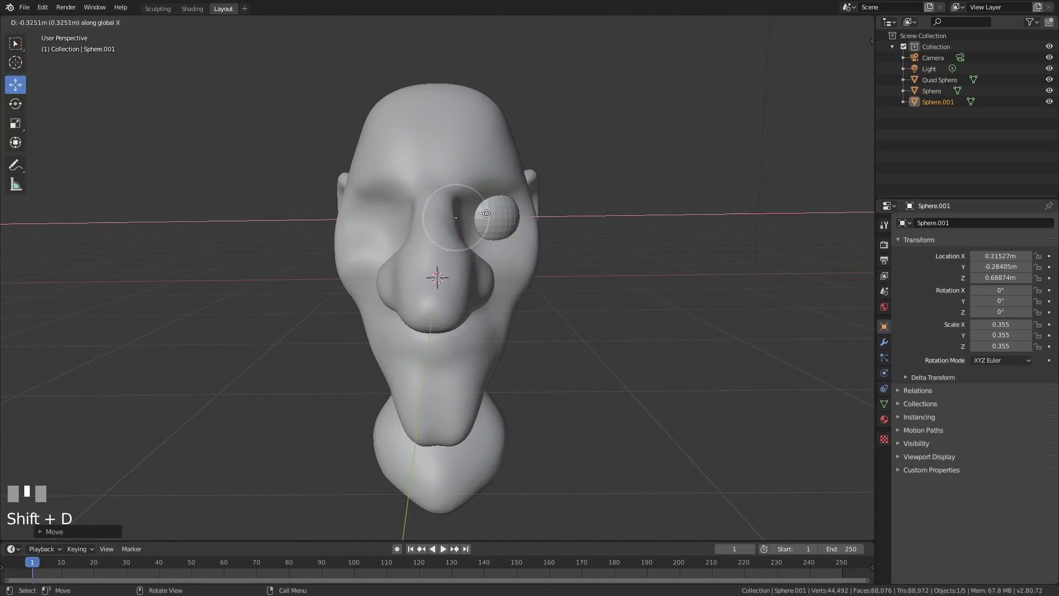
{"action": "left_click", "coordinate": [441, 233]}
{"action": "middle_click_drag", "start_coordinate": [523, 356], "coordinate": [520, 333]}
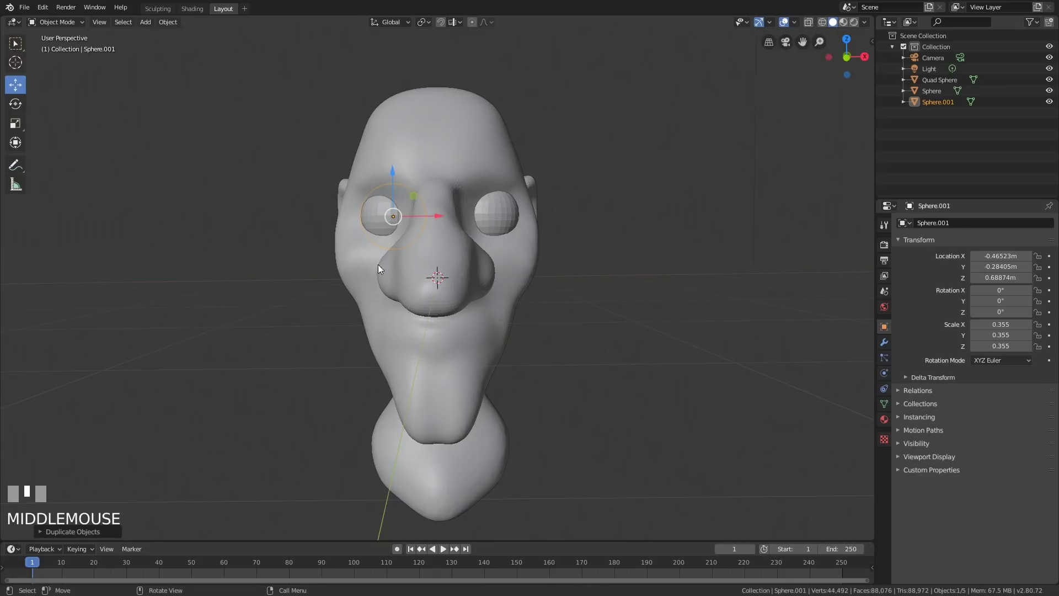
{"action": "middle_click_drag", "start_coordinate": [535, 324], "coordinate": [544, 398]}
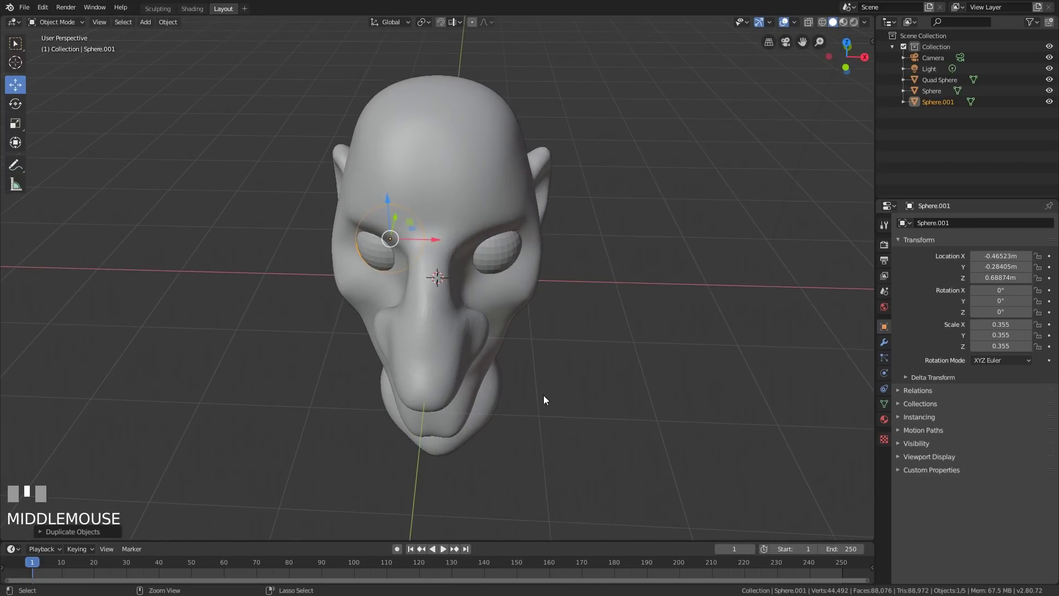
{"action": "key", "text": "ctrl+z"}
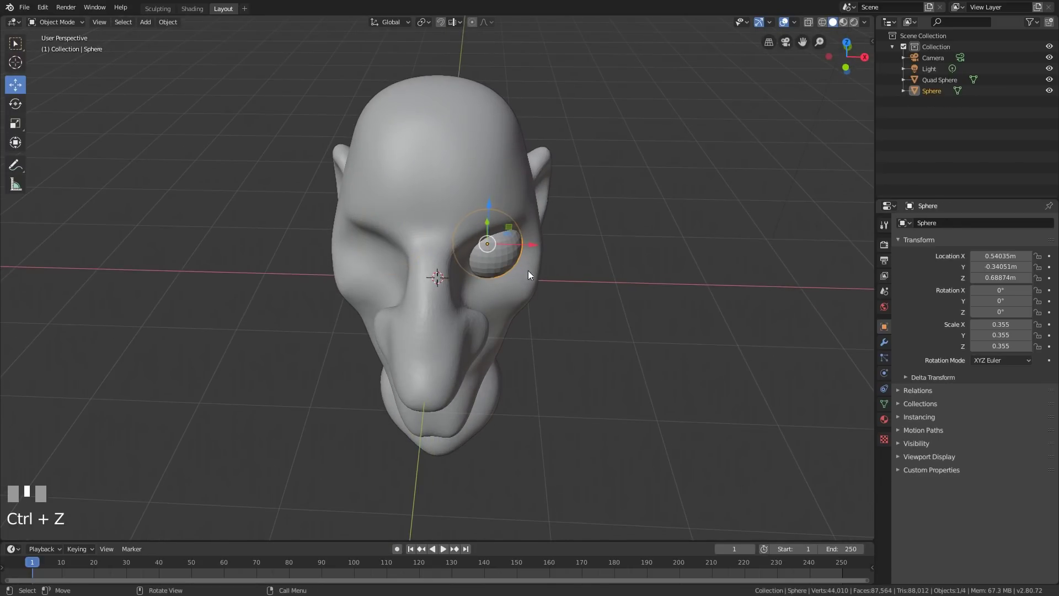
- Add a Mirror modifier to the eyeball on the X axis with Quad Sphere as the mirror object
{"action": "middle_click_drag", "start_coordinate": [551, 328], "coordinate": [584, 355]}
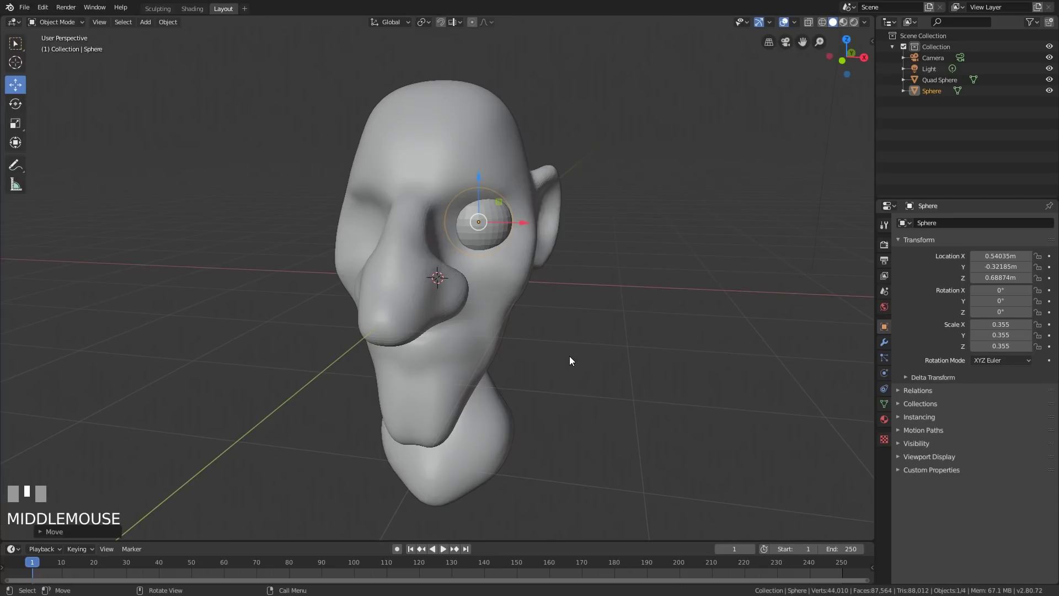
{"action": "left_click", "coordinate": [885, 344]}
{"action": "left_click", "coordinate": [969, 225]}
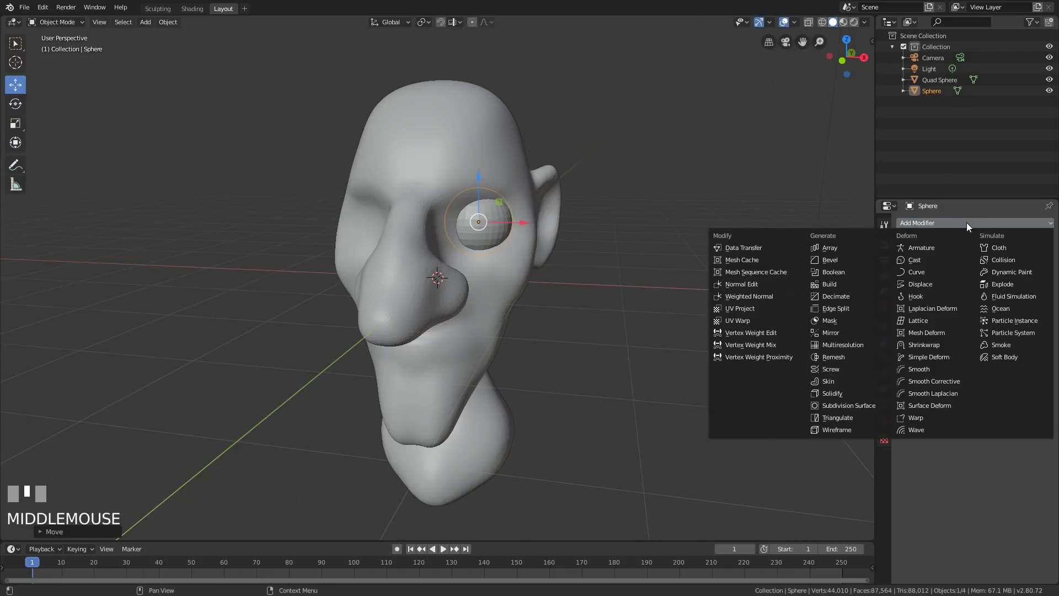
{"action": "left_click", "coordinate": [830, 332]}
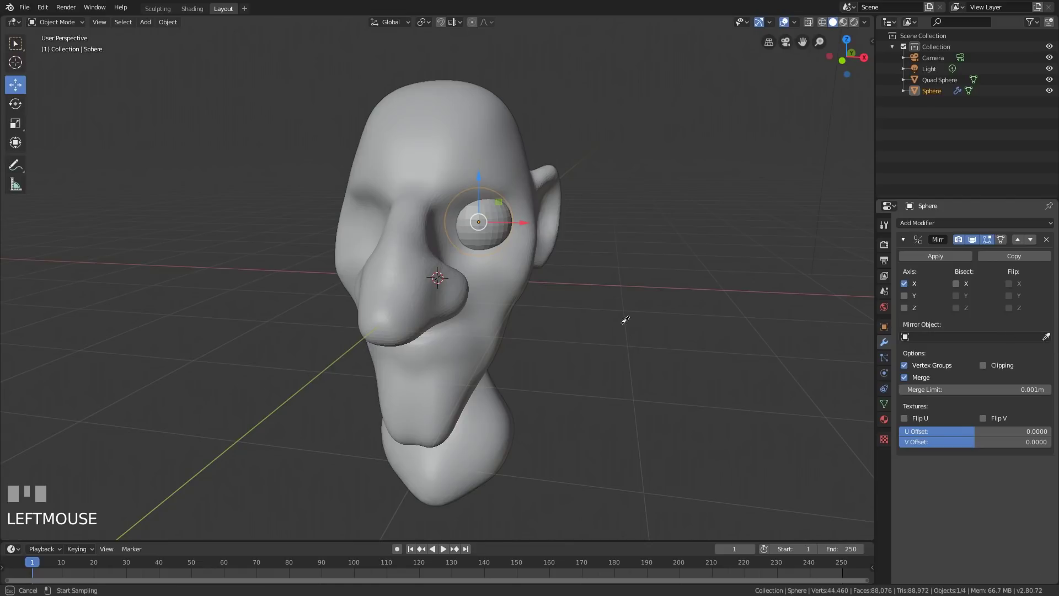
{"action": "left_click", "coordinate": [440, 353]}
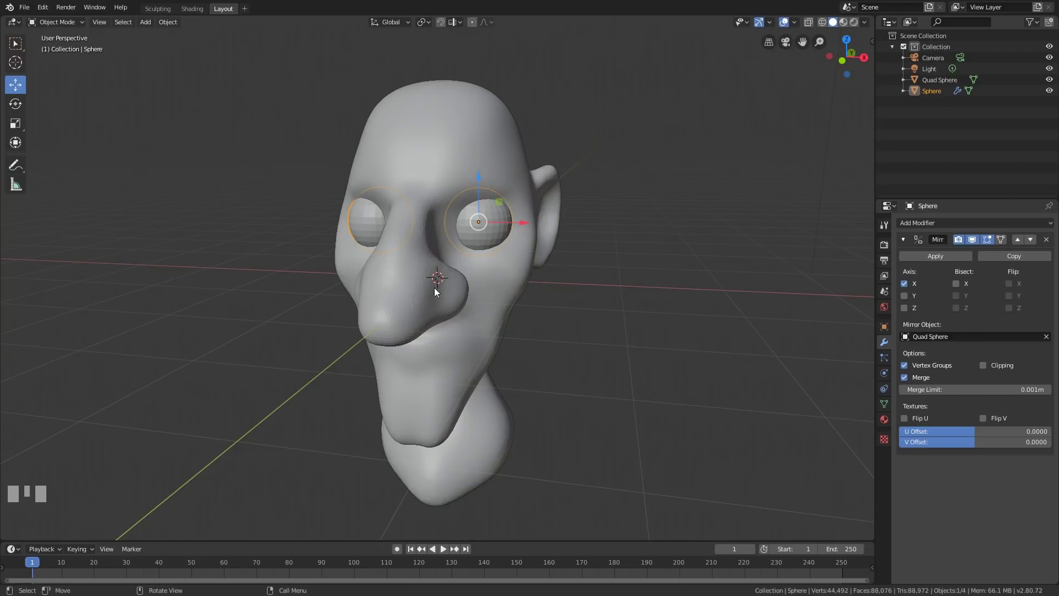
{"action": "middle_click_drag", "start_coordinate": [486, 266], "coordinate": [486, 301]}
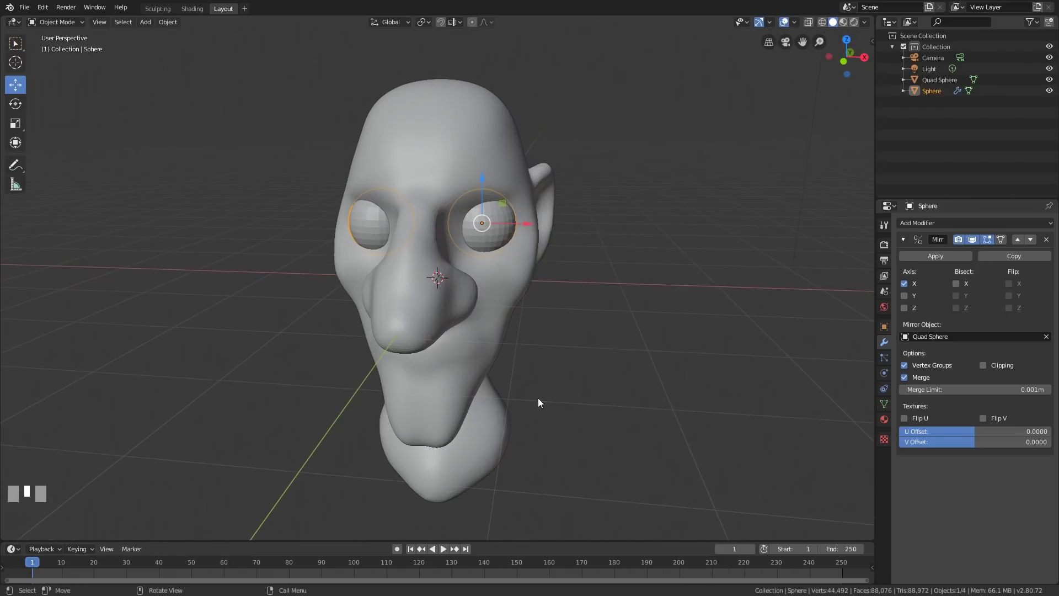
- Smooth the eyeballs with a level 2 Subdivision Surface modifier
{"action": "middle_click_drag", "start_coordinate": [538, 392], "coordinate": [491, 249]}
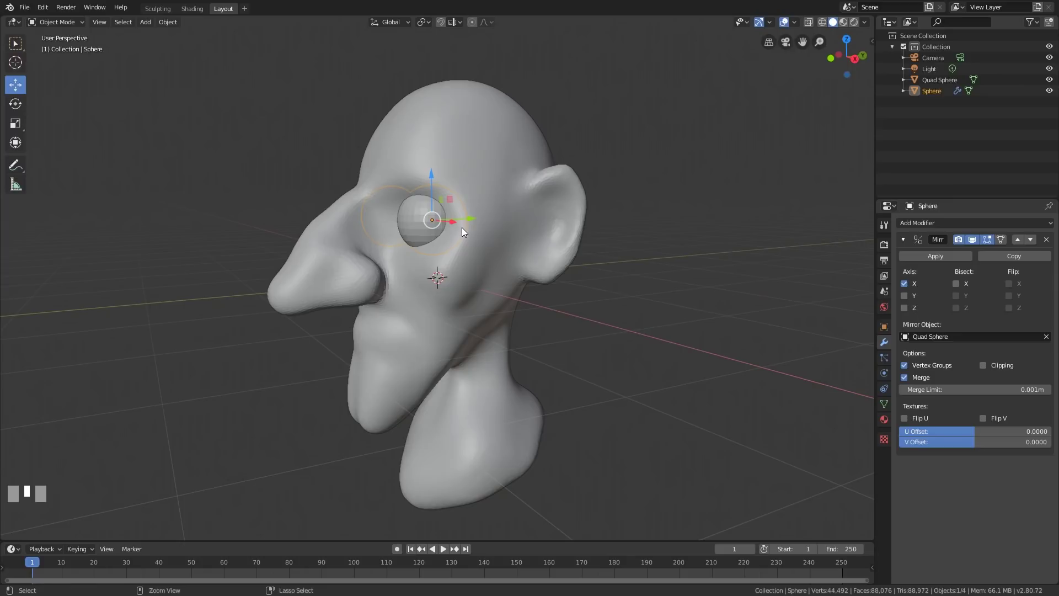
{"action": "key", "text": "ctrl+2"}
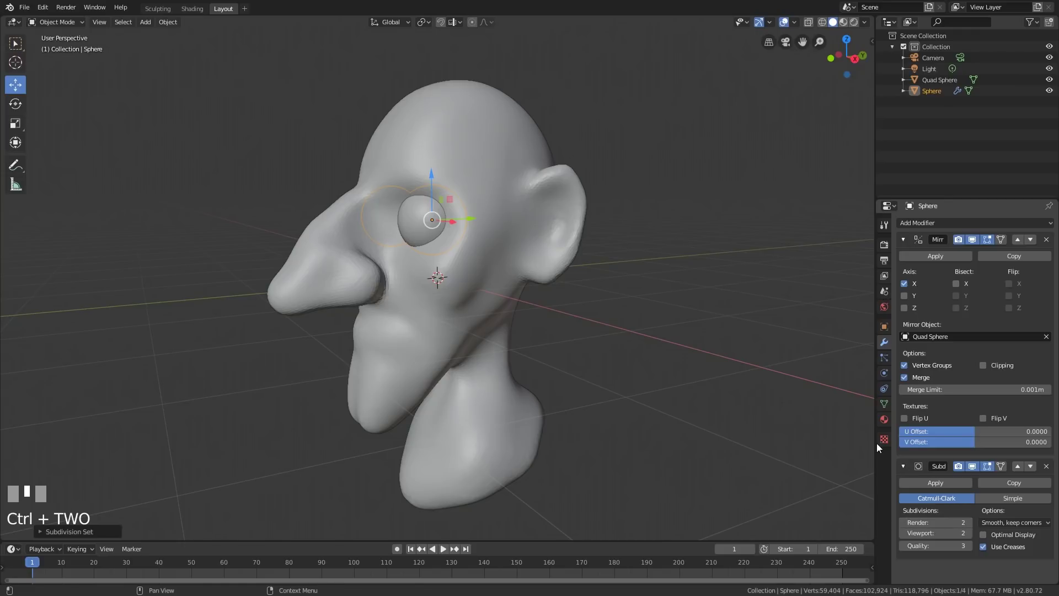
{"action": "key", "text": "ctrl+z"}
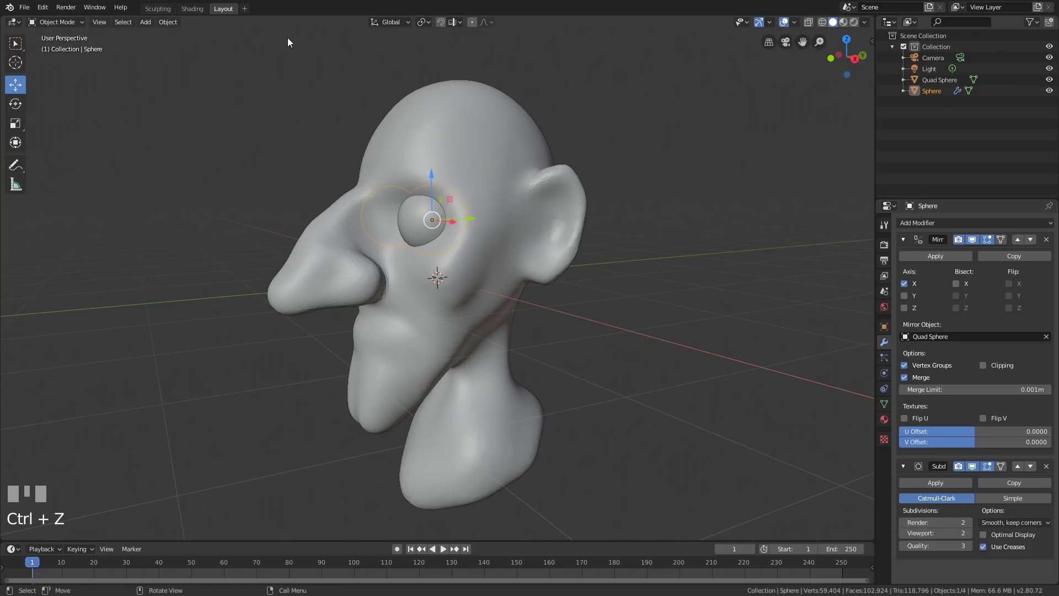
- Make the Quad Sphere head the active object in the Layout workspace and return to the Sculpting workspace
{"action": "left_click", "coordinate": [172, 9]}
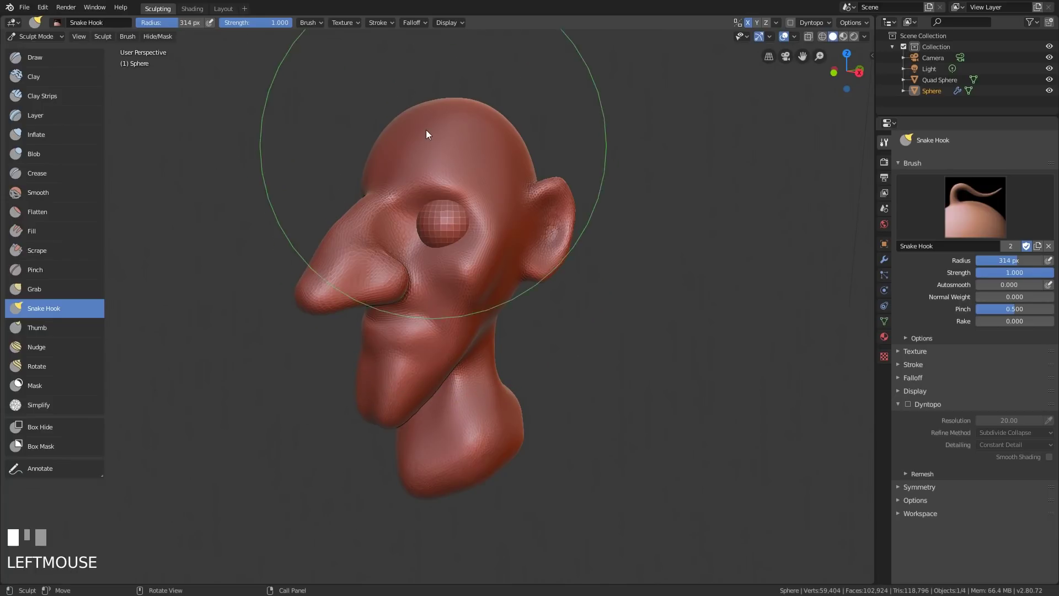
{"action": "left_click", "coordinate": [227, 9]}
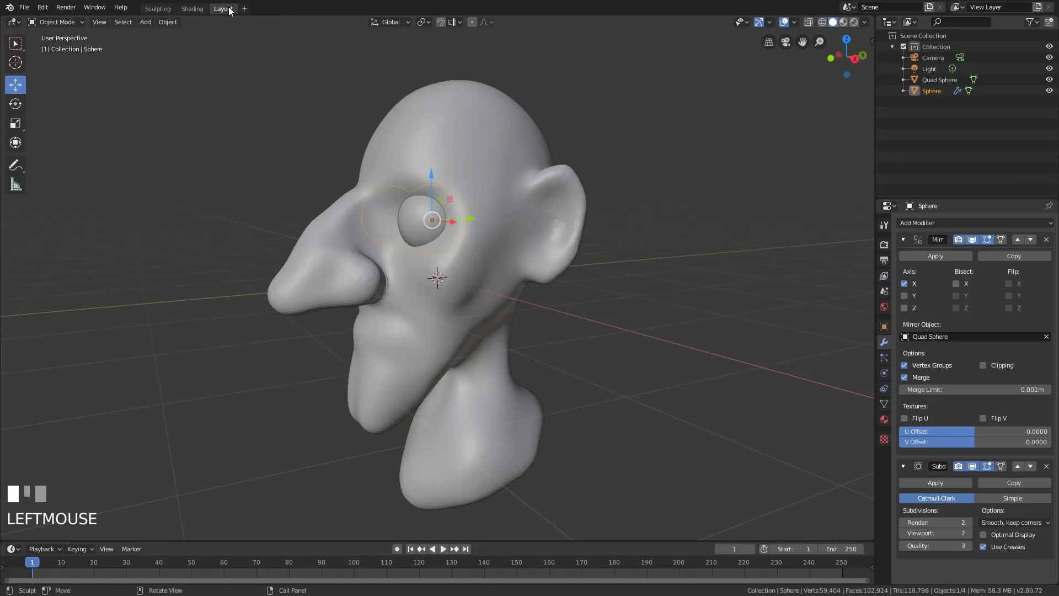
{"action": "left_click", "coordinate": [485, 306]}
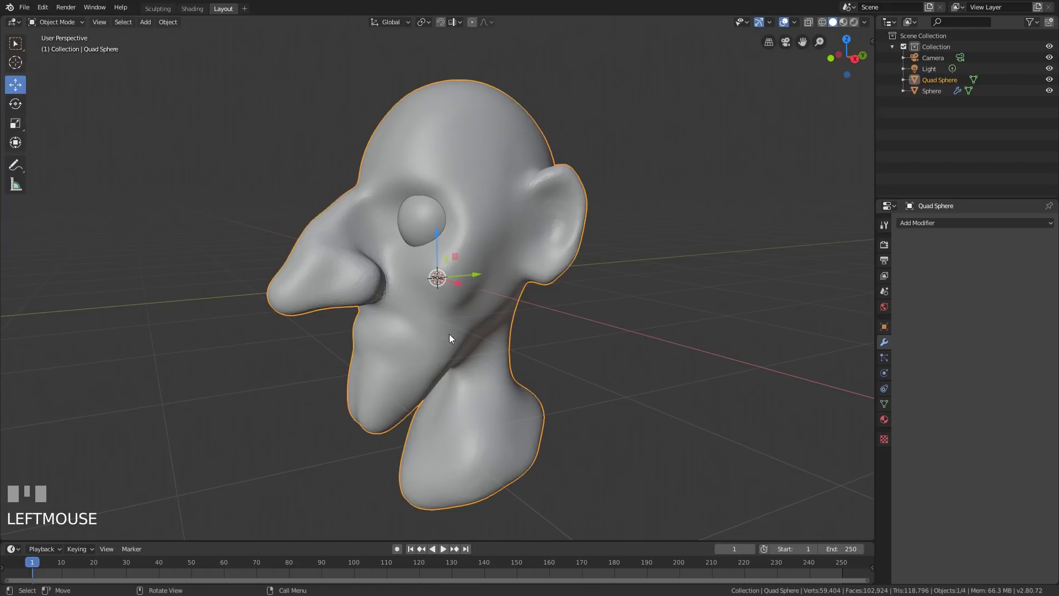
{"action": "left_click", "coordinate": [165, 9]}
{"action": "key", "text": "ctrl+z"}
- Pull the skin below the eyeball and on the upper cheek with Snake Hook, using a brush radius of 385 px
{"action": "left_click_drag", "start_coordinate": [481, 277], "coordinate": [476, 276]}
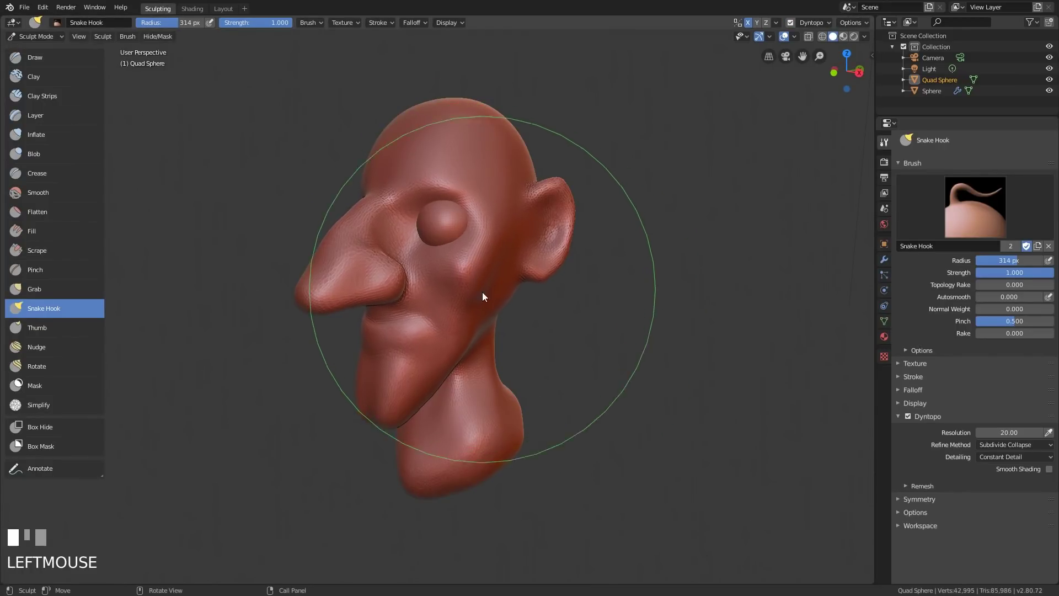
{"action": "middle_click_drag", "start_coordinate": [486, 291], "coordinate": [498, 233], "text": "ctrl"}
{"action": "mouse_move", "coordinate": [508, 157]}
{"action": "middle_mouse_down", "text": "shift"}
{"action": "mouse_move", "coordinate": [512, 320]}
{"action": "mouse_move", "coordinate": [504, 272]}
{"action": "mouse_move", "coordinate": [407, 320]}
{"action": "middle_mouse_up", "text": "shift"}
{"action": "key", "text": "f"}
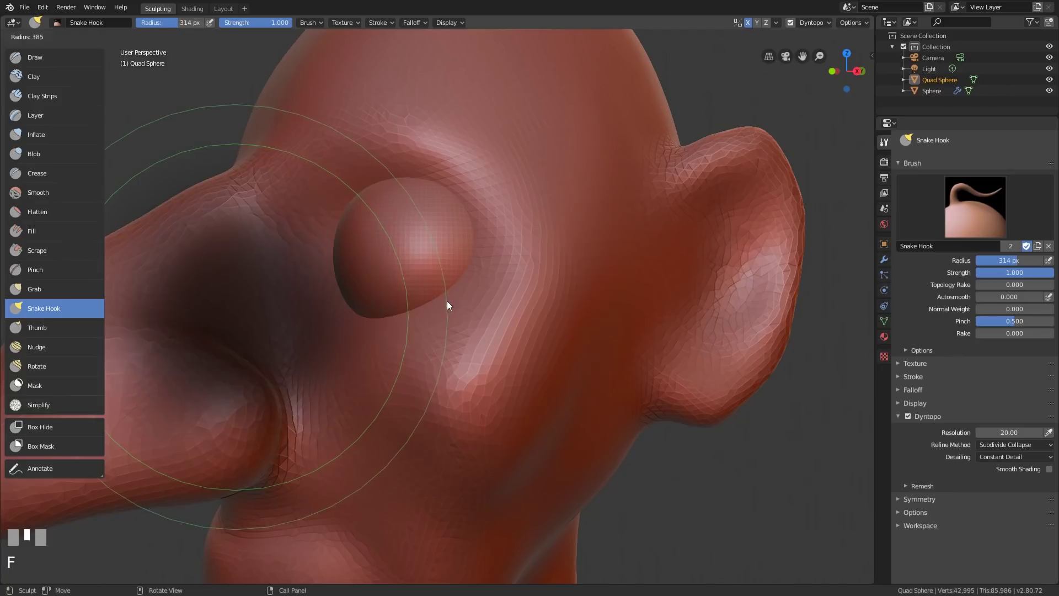
{"action": "left_click", "coordinate": [402, 323]}
{"action": "left_click_drag", "start_coordinate": [395, 319], "coordinate": [388, 314]}
{"action": "mouse_move", "coordinate": [517, 331]}
{"action": "middle_mouse_down"}
{"action": "mouse_move", "coordinate": [542, 325]}
{"action": "mouse_move", "coordinate": [359, 342]}
{"action": "middle_mouse_up"}
{"action": "left_click_drag", "start_coordinate": [355, 339], "coordinate": [347, 333]}
- Reshape the side of the forehead above the eye with a Snake Hook stroke
{"action": "mouse_move", "coordinate": [469, 320]}
{"action": "middle_mouse_down", "text": "ctrl"}
{"action": "mouse_move", "coordinate": [477, 315]}
{"action": "mouse_move", "coordinate": [461, 330]}
{"action": "mouse_move", "coordinate": [461, 410]}
{"action": "middle_mouse_up", "text": "ctrl"}
{"action": "mouse_move", "coordinate": [461, 411]}
{"action": "middle_mouse_down"}
{"action": "mouse_move", "coordinate": [524, 422]}
{"action": "mouse_move", "coordinate": [549, 411]}
{"action": "middle_mouse_up"}
{"action": "mouse_move", "coordinate": [577, 273]}
{"action": "middle_mouse_down", "text": "ctrl"}
{"action": "mouse_move", "coordinate": [588, 239]}
{"action": "mouse_move", "coordinate": [612, 218]}
{"action": "middle_mouse_up", "text": "ctrl"}
{"action": "mouse_move", "coordinate": [626, 206]}
{"action": "left_mouse_down"}
{"action": "mouse_move", "coordinate": [643, 167]}
{"action": "mouse_move", "coordinate": [609, 106]}
{"action": "left_mouse_up"}
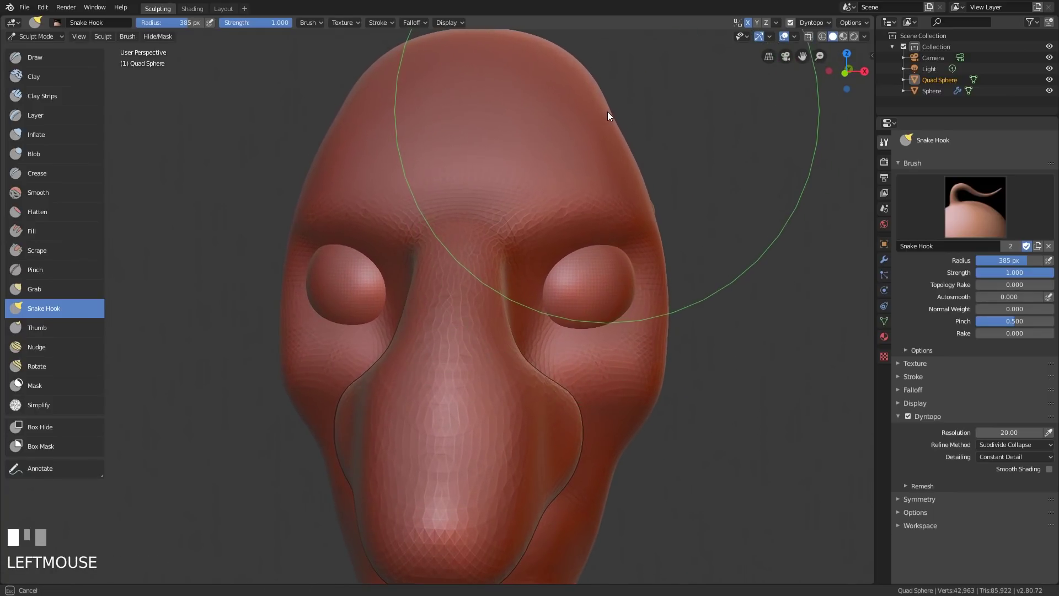
- Refine the brow, eye socket and cheek shapes from several angles with Snake Hook, starting at a 290 px radius
{"action": "key", "text": "f"}
{"action": "left_click", "coordinate": [559, 222]}
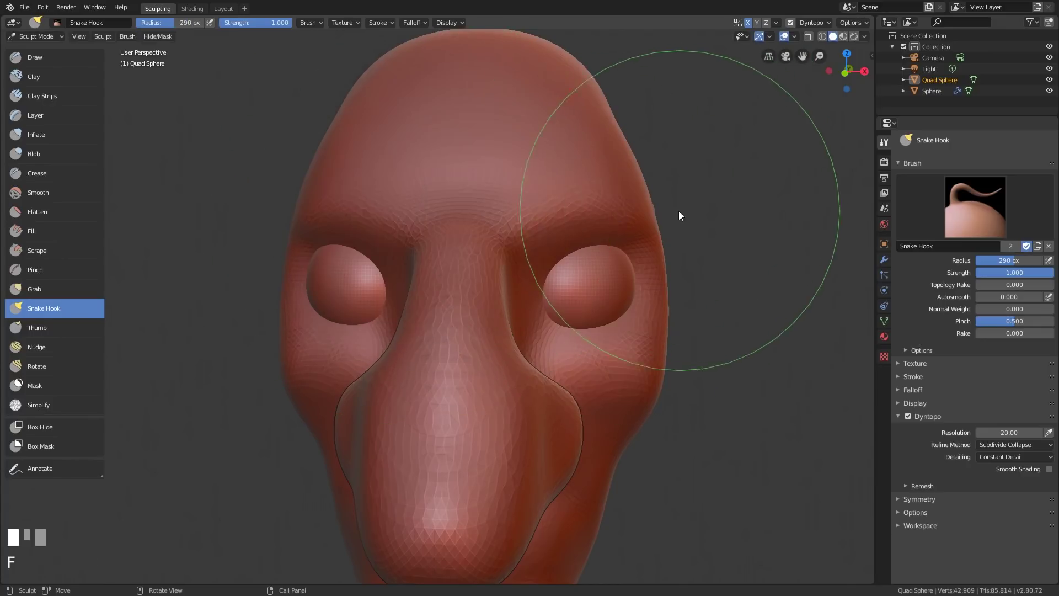
{"action": "middle_click_drag", "start_coordinate": [650, 206], "coordinate": [153, 112]}
{"action": "left_click", "coordinate": [357, 189]}
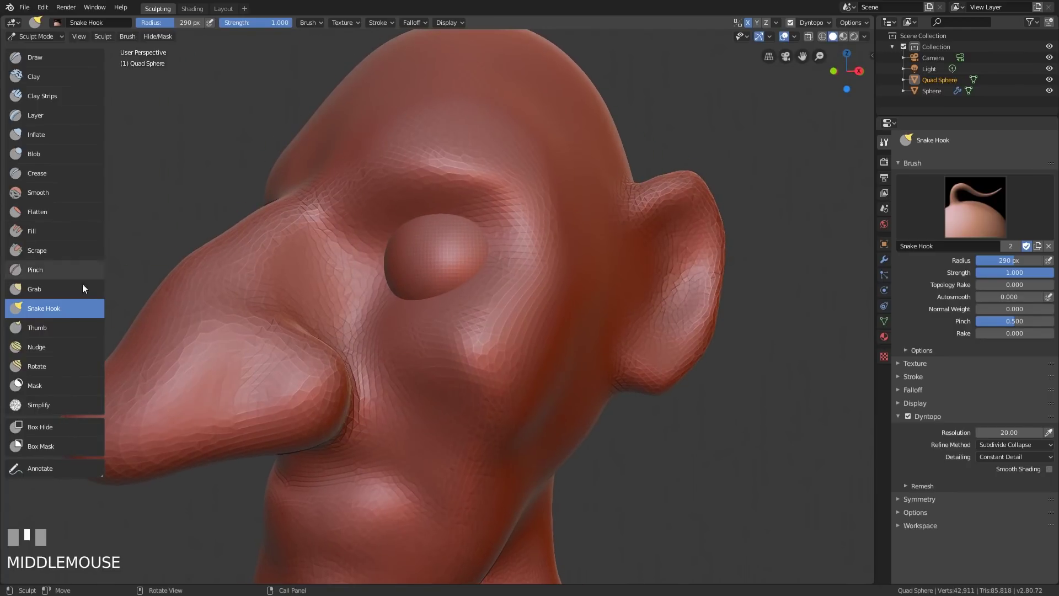
{"action": "middle_click_drag", "start_coordinate": [515, 339], "coordinate": [353, 274]}
{"action": "left_click_drag", "start_coordinate": [352, 270], "coordinate": [368, 280]}
{"action": "mouse_move", "coordinate": [369, 279]}
{"action": "middle_mouse_down"}
{"action": "mouse_move", "coordinate": [423, 293]}
{"action": "mouse_move", "coordinate": [437, 281]}
{"action": "middle_mouse_up"}
{"action": "mouse_move", "coordinate": [378, 321]}
{"action": "middle_mouse_down"}
{"action": "mouse_move", "coordinate": [603, 276]}
{"action": "mouse_move", "coordinate": [551, 426]}
{"action": "mouse_move", "coordinate": [610, 396]}
{"action": "mouse_move", "coordinate": [583, 396]}
{"action": "mouse_move", "coordinate": [522, 295]}
{"action": "mouse_move", "coordinate": [544, 268]}
{"action": "mouse_move", "coordinate": [533, 277]}
{"action": "middle_mouse_up"}
{"action": "mouse_move", "coordinate": [533, 277]}
{"action": "left_mouse_down"}
{"action": "mouse_move", "coordinate": [524, 287]}
{"action": "mouse_move", "coordinate": [541, 284]}
{"action": "mouse_move", "coordinate": [534, 276]}
{"action": "left_mouse_up"}
{"action": "mouse_move", "coordinate": [534, 276]}
{"action": "middle_mouse_down"}
{"action": "mouse_move", "coordinate": [503, 323]}
{"action": "mouse_move", "coordinate": [560, 316]}
{"action": "middle_mouse_up"}
{"action": "left_click_drag", "start_coordinate": [563, 310], "coordinate": [575, 297]}
{"action": "middle_click_drag", "start_coordinate": [576, 299], "coordinate": [452, 289]}
{"action": "mouse_move", "coordinate": [452, 289]}
{"action": "left_mouse_down"}
{"action": "mouse_move", "coordinate": [419, 230]}
{"action": "mouse_move", "coordinate": [397, 217]}
{"action": "left_mouse_up"}
{"action": "mouse_move", "coordinate": [397, 217]}
{"action": "middle_mouse_down"}
{"action": "mouse_move", "coordinate": [570, 370]}
{"action": "mouse_move", "coordinate": [586, 359]}
{"action": "mouse_move", "coordinate": [521, 402]}
{"action": "mouse_move", "coordinate": [579, 407]}
{"action": "mouse_move", "coordinate": [511, 329]}
{"action": "mouse_move", "coordinate": [449, 338]}
{"action": "mouse_move", "coordinate": [473, 341]}
{"action": "middle_mouse_up"}
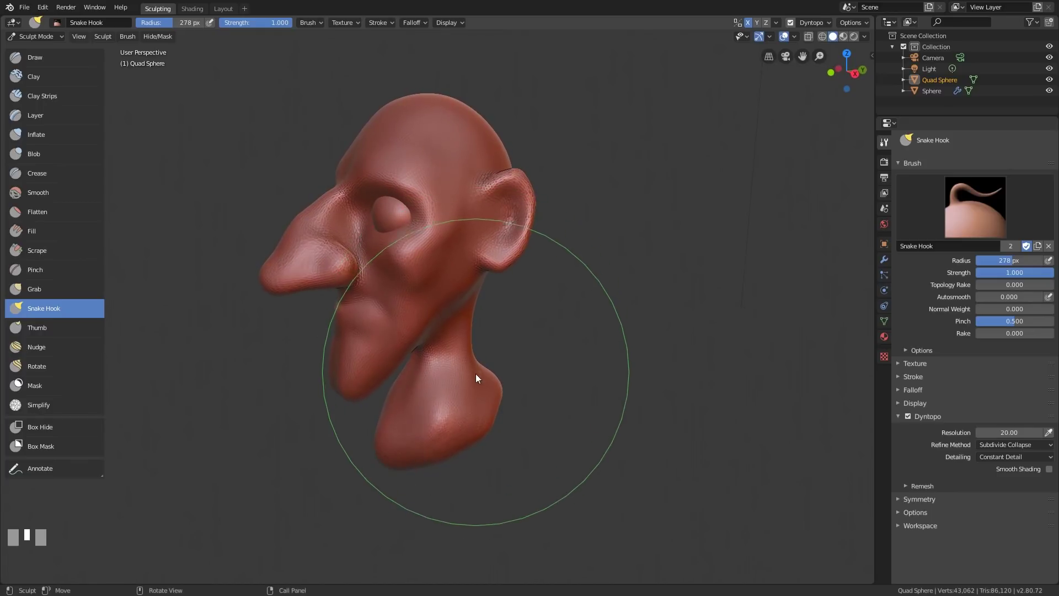
- Build up the mouth area below the nose with the Draw brush at a 113 px radius and smooth the added volume
{"action": "middle_click_drag", "start_coordinate": [480, 390], "coordinate": [484, 310], "text": "ctrl"}
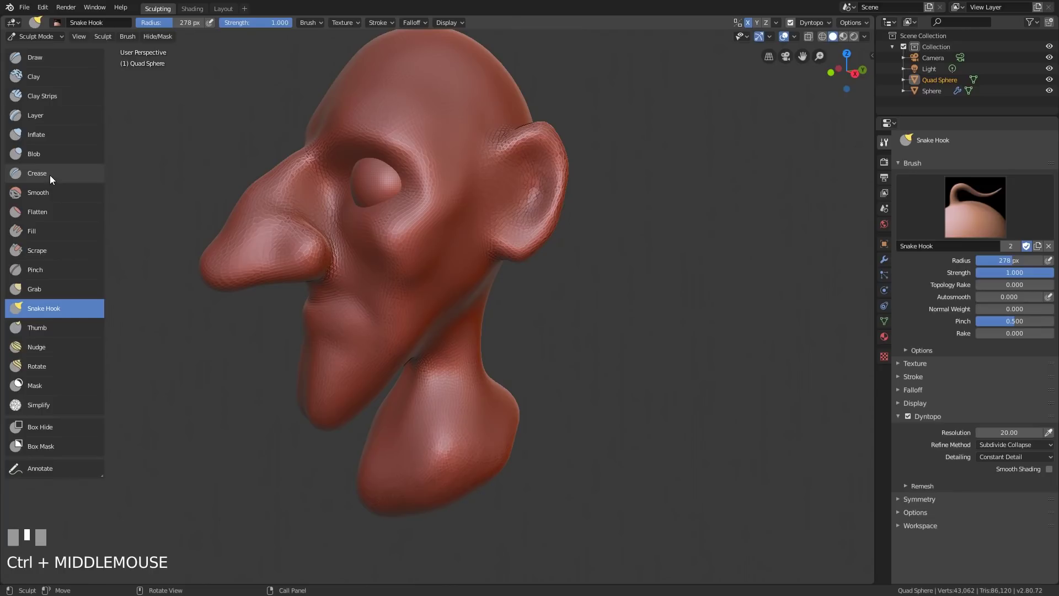
{"action": "left_click", "coordinate": [35, 57]}
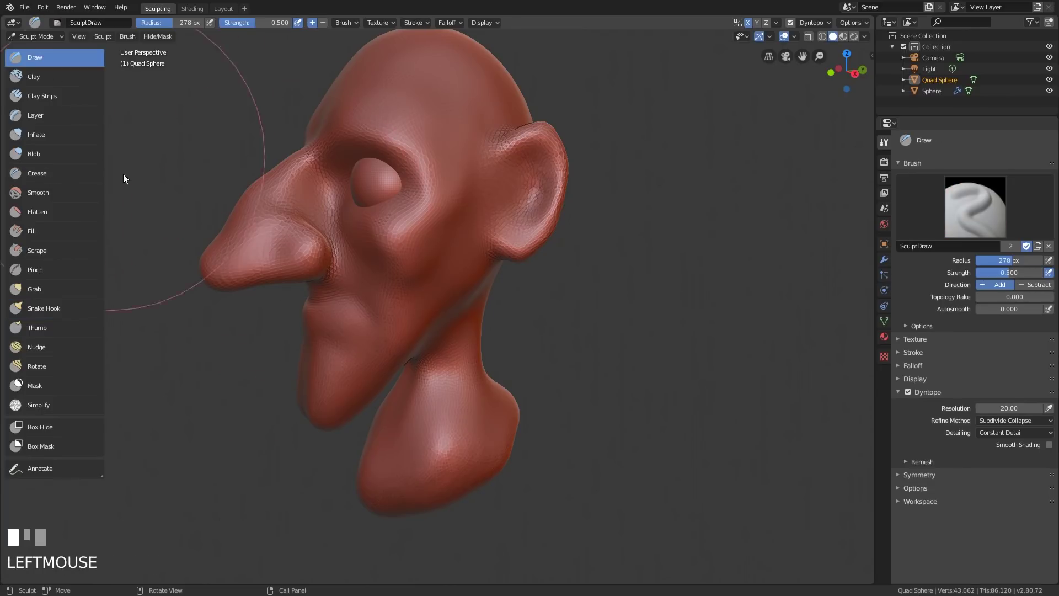
{"action": "mouse_move", "coordinate": [487, 289]}
{"action": "middle_mouse_down", "text": "ctrl"}
{"action": "mouse_move", "coordinate": [500, 253]}
{"action": "mouse_move", "coordinate": [501, 268]}
{"action": "middle_mouse_up", "text": "ctrl"}
{"action": "key", "text": "f"}
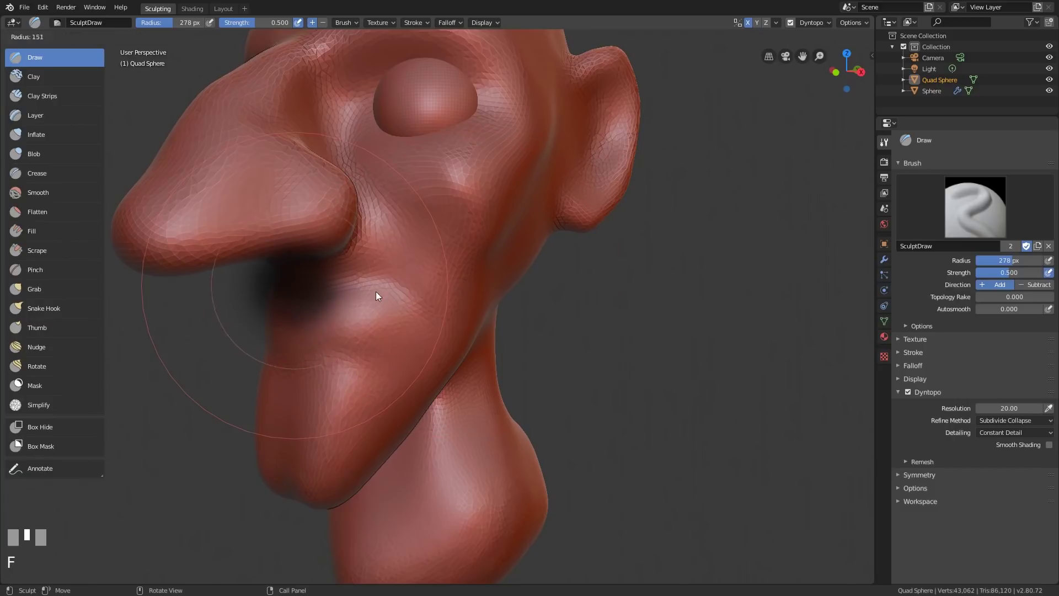
{"action": "left_click", "coordinate": [357, 294]}
{"action": "mouse_move", "coordinate": [356, 293]}
{"action": "middle_mouse_down"}
{"action": "mouse_move", "coordinate": [450, 333]}
{"action": "mouse_move", "coordinate": [421, 302]}
{"action": "middle_mouse_up"}
{"action": "mouse_move", "coordinate": [422, 303]}
{"action": "left_mouse_down"}
{"action": "mouse_move", "coordinate": [507, 329]}
{"action": "mouse_move", "coordinate": [432, 323]}
{"action": "mouse_move", "coordinate": [392, 299]}
{"action": "mouse_move", "coordinate": [512, 329]}
{"action": "left_mouse_up"}
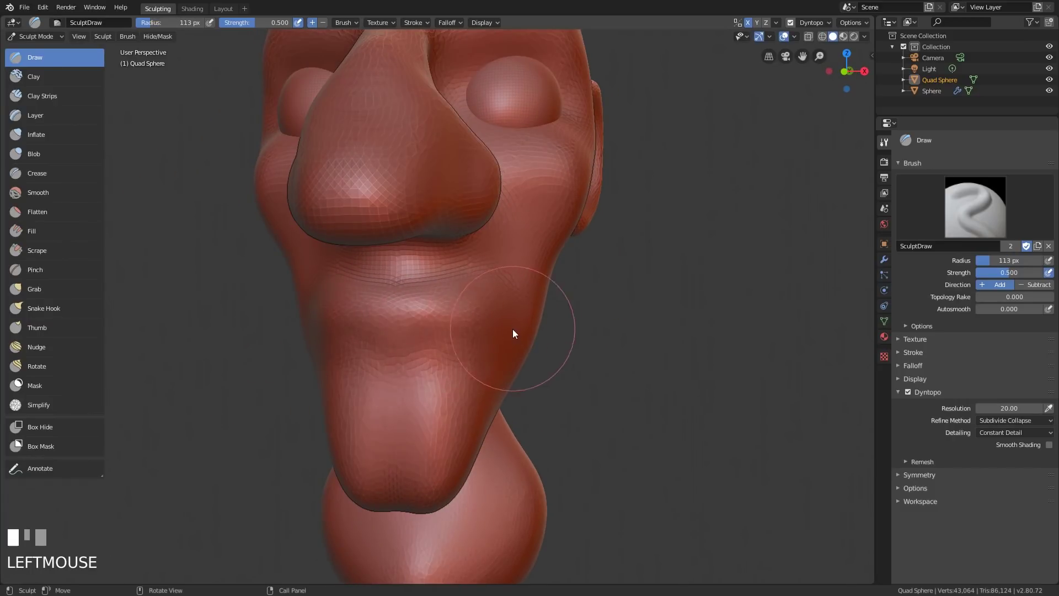
{"action": "middle_click_drag", "start_coordinate": [512, 329], "coordinate": [349, 332]}
{"action": "mouse_move", "coordinate": [348, 333]}
{"action": "left_mouse_down", "text": "shift"}
{"action": "mouse_move", "coordinate": [337, 305]}
{"action": "mouse_move", "coordinate": [374, 332]}
{"action": "left_mouse_up", "text": "shift"}
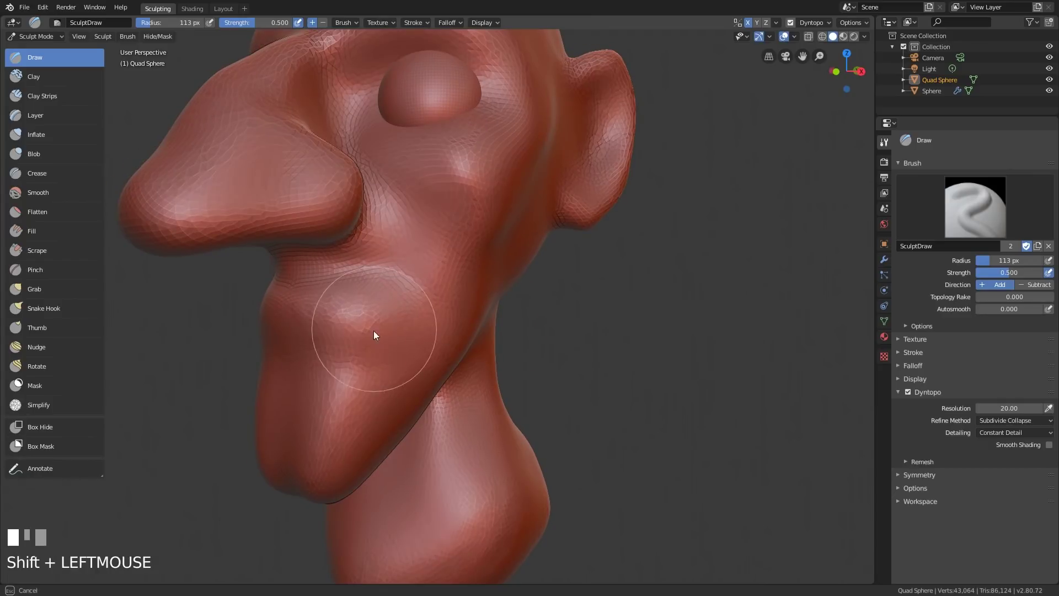
- Add volume to the brow ridge above the eye with the Draw brush
{"action": "middle_click_drag", "start_coordinate": [432, 327], "coordinate": [562, 336]}
{"action": "mouse_move", "coordinate": [512, 210]}
{"action": "left_mouse_down"}
{"action": "mouse_move", "coordinate": [491, 196]}
{"action": "mouse_move", "coordinate": [393, 209]}
{"action": "mouse_move", "coordinate": [485, 201]}
{"action": "left_mouse_up"}
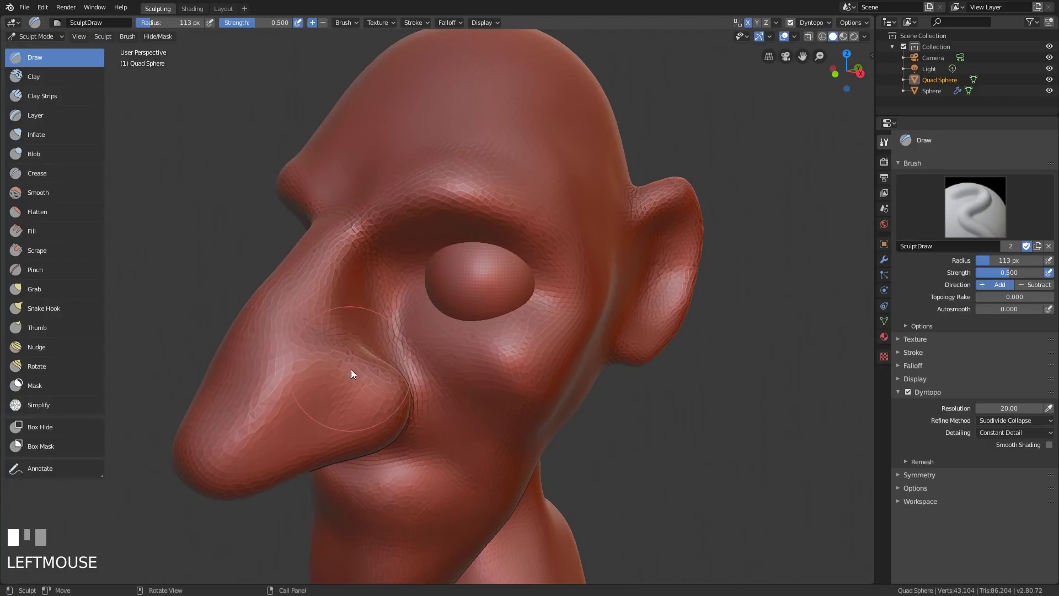
{"action": "middle_click_drag", "start_coordinate": [412, 354], "coordinate": [428, 383]}
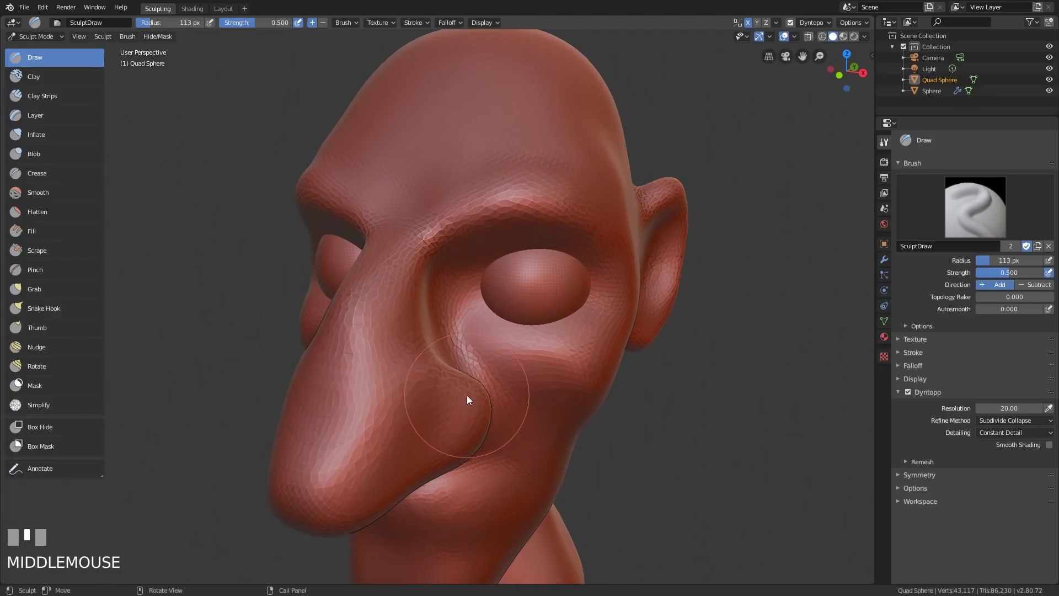
- Try carving into the side and bridge of the nose with the Draw brush in subtract mode, and undo the carving
{"action": "left_click_drag", "start_coordinate": [406, 359], "coordinate": [329, 435], "text": "ctrl"}
{"action": "middle_click_drag", "start_coordinate": [468, 406], "coordinate": [384, 366]}
{"action": "left_click_drag", "start_coordinate": [384, 367], "coordinate": [397, 438], "text": "ctrl"}
{"action": "middle_click_drag", "start_coordinate": [397, 437], "coordinate": [437, 395]}
{"action": "left_click_drag", "start_coordinate": [437, 395], "coordinate": [411, 442], "text": "ctrl"}
{"action": "mouse_move", "coordinate": [412, 442]}
{"action": "middle_mouse_down"}
{"action": "mouse_move", "coordinate": [531, 426]}
{"action": "mouse_move", "coordinate": [476, 380]}
{"action": "middle_mouse_up"}
{"action": "left_click_drag", "start_coordinate": [477, 380], "coordinate": [430, 386], "text": "ctrl"}
{"action": "mouse_move", "coordinate": [430, 386]}
{"action": "middle_mouse_down"}
{"action": "mouse_move", "coordinate": [446, 380]}
{"action": "mouse_move", "coordinate": [397, 385]}
{"action": "middle_mouse_up"}
{"action": "left_click_drag", "start_coordinate": [397, 386], "coordinate": [385, 414], "text": "ctrl"}
{"action": "mouse_move", "coordinate": [386, 414]}
{"action": "middle_mouse_down"}
{"action": "mouse_move", "coordinate": [420, 421]}
{"action": "mouse_move", "coordinate": [401, 411]}
{"action": "middle_mouse_up"}
{"action": "mouse_move", "coordinate": [424, 366]}
{"action": "middle_mouse_down"}
{"action": "mouse_move", "coordinate": [514, 350]}
{"action": "mouse_move", "coordinate": [574, 369]}
{"action": "middle_mouse_up"}
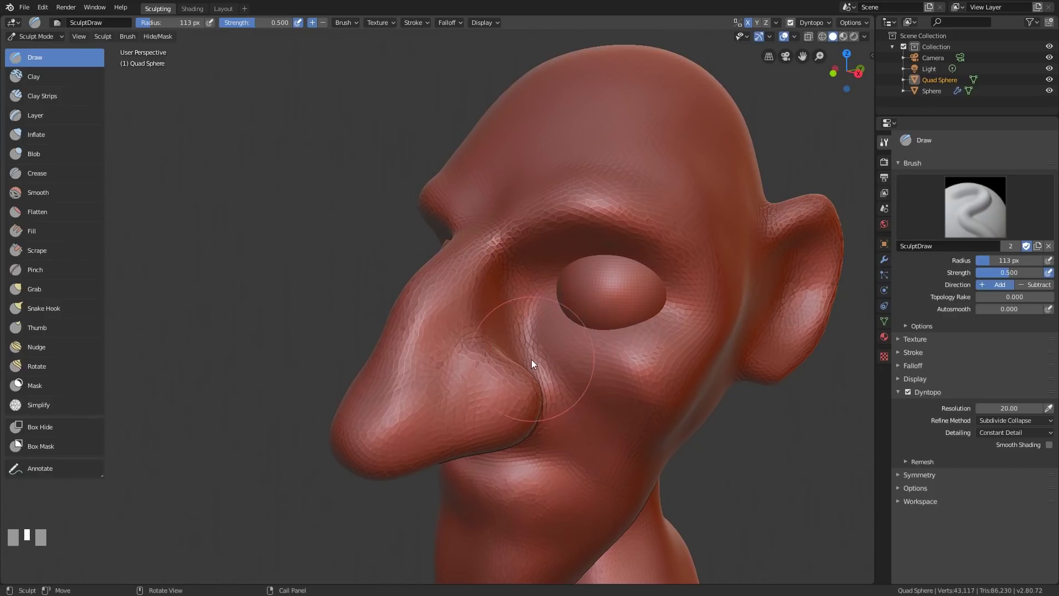
{"action": "mouse_move", "coordinate": [456, 322]}
{"action": "left_mouse_down", "text": "ctrl"}
{"action": "mouse_move", "coordinate": [409, 373]}
{"action": "mouse_move", "coordinate": [456, 293]}
{"action": "left_mouse_up", "text": "ctrl"}
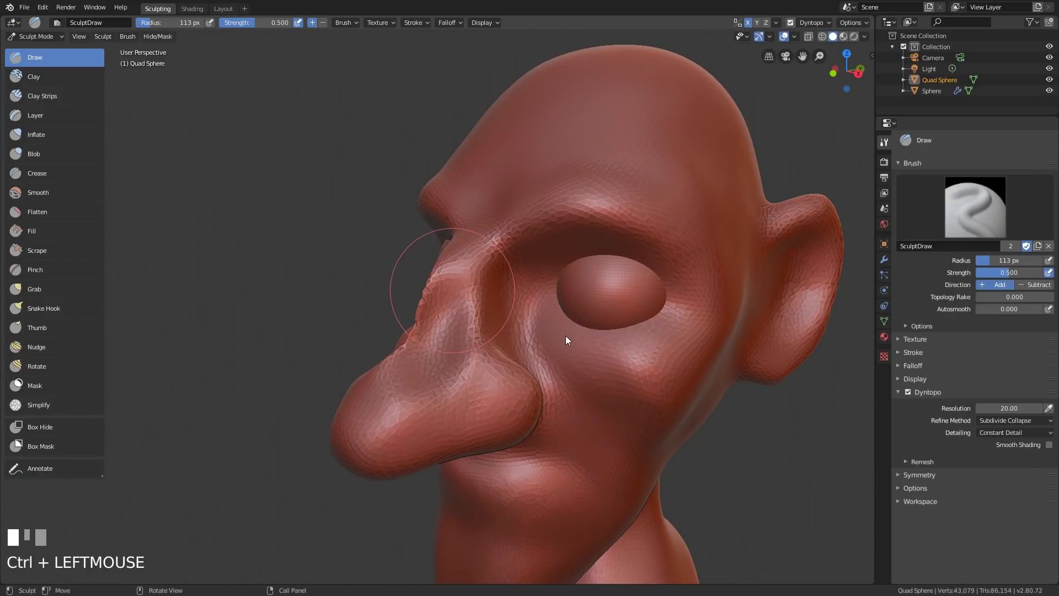
{"action": "key", "text": "ctrl+z"}
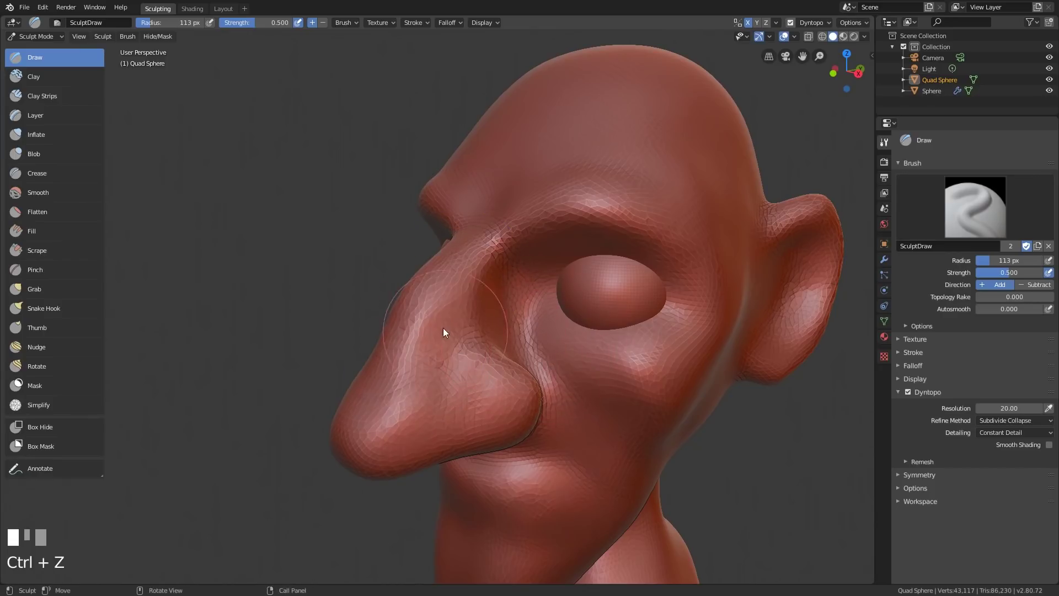
- Carve the side of the nose and hollow out the inner ear with the Draw brush in subtract mode at 113 px
{"action": "left_click_drag", "start_coordinate": [445, 331], "coordinate": [421, 389], "text": "ctrl"}
{"action": "middle_click_drag", "start_coordinate": [365, 405], "coordinate": [522, 407]}
{"action": "middle_click_drag", "start_coordinate": [596, 354], "coordinate": [600, 271], "text": "shift"}
{"action": "left_click_drag", "start_coordinate": [576, 275], "coordinate": [584, 246], "text": "ctrl"}
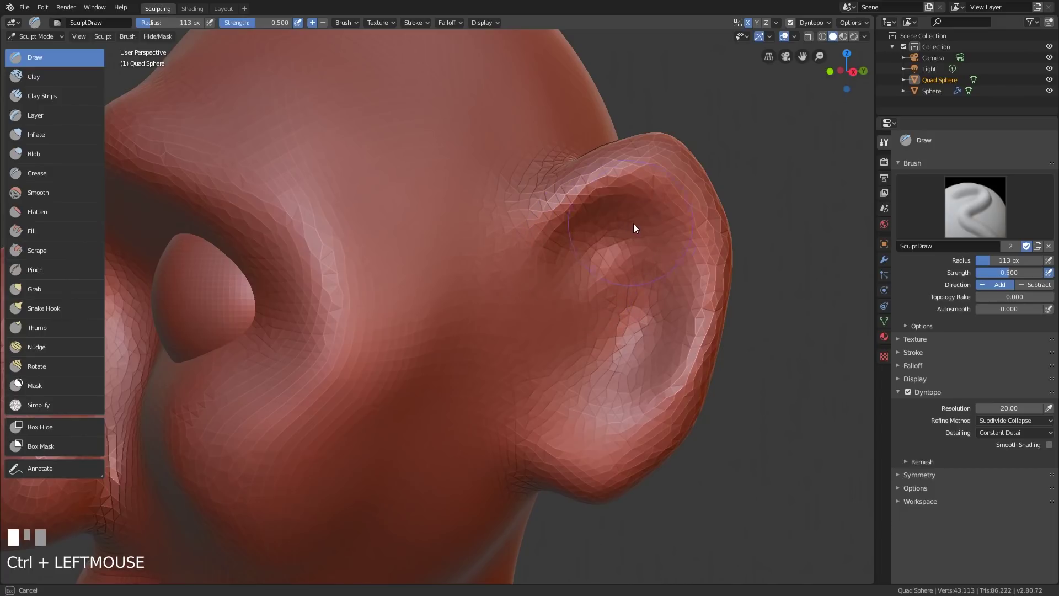
{"action": "left_click_drag", "start_coordinate": [663, 257], "coordinate": [600, 300], "text": "ctrl"}
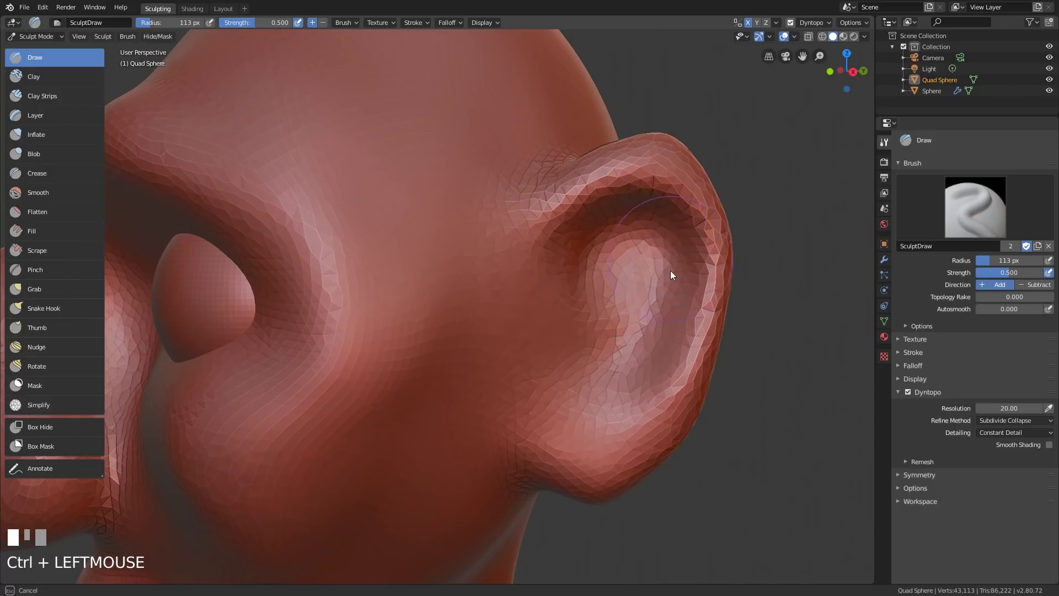
{"action": "left_click_drag", "start_coordinate": [671, 274], "coordinate": [665, 360], "text": "ctrl"}
{"action": "left_click_drag", "start_coordinate": [635, 393], "coordinate": [555, 387], "text": "ctrl"}
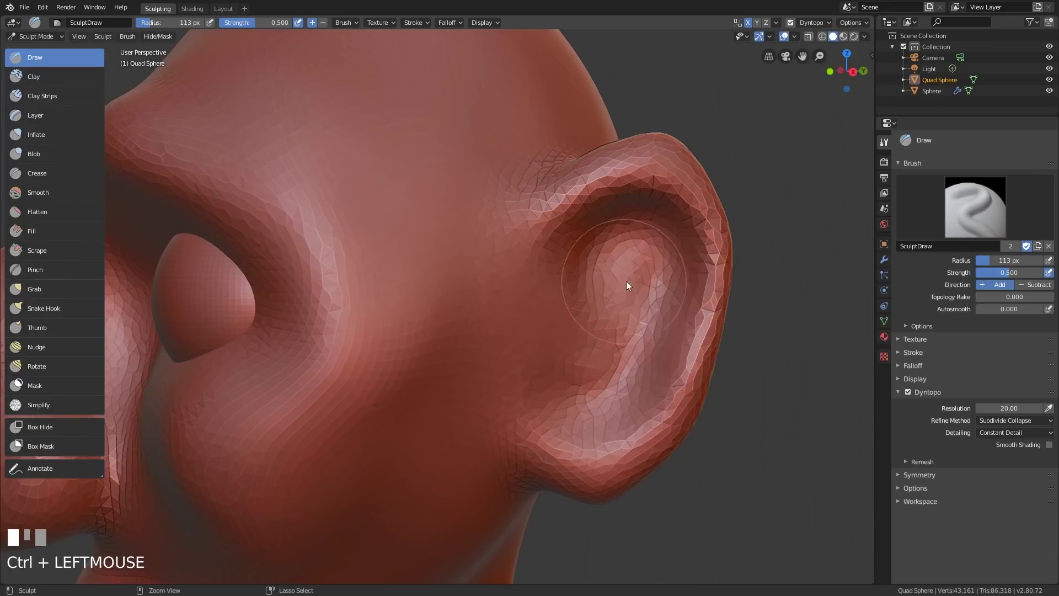
{"action": "left_click_drag", "start_coordinate": [608, 418], "coordinate": [590, 421], "text": "ctrl"}
{"action": "left_click_drag", "start_coordinate": [652, 256], "coordinate": [669, 347], "text": "ctrl"}
- Carve the ear opening deeper, reduce the Draw brush radius to 73 px, and smooth the surrounding ear surface
{"action": "mouse_move", "coordinate": [669, 347]}
{"action": "middle_mouse_down", "text": "ctrl"}
{"action": "mouse_move", "coordinate": [662, 371]}
{"action": "mouse_move", "coordinate": [677, 385]}
{"action": "middle_mouse_up", "text": "ctrl"}
{"action": "middle_click_drag", "start_coordinate": [692, 378], "coordinate": [633, 379]}
{"action": "mouse_move", "coordinate": [535, 358]}
{"action": "middle_mouse_down", "text": "ctrl"}
{"action": "mouse_move", "coordinate": [552, 307]}
{"action": "mouse_move", "coordinate": [521, 330]}
{"action": "middle_mouse_up", "text": "ctrl"}
{"action": "left_click_drag", "start_coordinate": [519, 324], "coordinate": [515, 357], "text": "ctrl"}
{"action": "key", "text": "f"}
{"action": "left_click", "coordinate": [515, 354]}
{"action": "mouse_move", "coordinate": [515, 358]}
{"action": "middle_mouse_down", "text": "ctrl"}
{"action": "mouse_move", "coordinate": [595, 352]}
{"action": "mouse_move", "coordinate": [663, 369]}
{"action": "mouse_move", "coordinate": [598, 371]}
{"action": "mouse_move", "coordinate": [607, 369]}
{"action": "mouse_move", "coordinate": [584, 352]}
{"action": "mouse_move", "coordinate": [584, 338]}
{"action": "middle_mouse_up", "text": "ctrl"}
{"action": "middle_click_drag", "start_coordinate": [592, 336], "coordinate": [568, 339]}
{"action": "left_click_drag", "start_coordinate": [551, 234], "coordinate": [537, 216], "text": "shift"}
{"action": "middle_click_drag", "start_coordinate": [576, 356], "coordinate": [568, 308]}
{"action": "left_click_drag", "start_coordinate": [560, 297], "coordinate": [576, 280], "text": "shift"}
- Build up the ear's inner folds and rim with the Draw brush and smooth the transition
{"action": "mouse_move", "coordinate": [576, 281]}
{"action": "middle_mouse_down"}
{"action": "mouse_move", "coordinate": [583, 342]}
{"action": "mouse_move", "coordinate": [608, 318]}
{"action": "mouse_move", "coordinate": [600, 301]}
{"action": "middle_mouse_up"}
{"action": "mouse_move", "coordinate": [596, 303]}
{"action": "left_mouse_down"}
{"action": "mouse_move", "coordinate": [600, 288]}
{"action": "mouse_move", "coordinate": [585, 279]}
{"action": "left_mouse_up"}
{"action": "middle_click_drag", "start_coordinate": [616, 312], "coordinate": [591, 286]}
{"action": "left_click_drag", "start_coordinate": [575, 255], "coordinate": [556, 227]}
{"action": "mouse_move", "coordinate": [556, 228]}
{"action": "middle_mouse_down"}
{"action": "mouse_move", "coordinate": [602, 293]}
{"action": "mouse_move", "coordinate": [558, 348]}
{"action": "middle_mouse_up"}
{"action": "mouse_move", "coordinate": [559, 349]}
{"action": "left_mouse_down", "text": "shift"}
{"action": "mouse_move", "coordinate": [532, 316]}
{"action": "mouse_move", "coordinate": [509, 343]}
{"action": "left_mouse_up", "text": "shift"}
{"action": "mouse_move", "coordinate": [508, 343]}
{"action": "middle_mouse_down"}
{"action": "mouse_move", "coordinate": [580, 368]}
{"action": "mouse_move", "coordinate": [644, 351]}
{"action": "mouse_move", "coordinate": [610, 388]}
{"action": "mouse_move", "coordinate": [577, 396]}
{"action": "mouse_move", "coordinate": [575, 363]}
{"action": "middle_mouse_up"}
{"action": "middle_click_drag", "start_coordinate": [572, 246], "coordinate": [507, 266]}
{"action": "left_click_drag", "start_coordinate": [473, 292], "coordinate": [477, 360]}
{"action": "middle_click_drag", "start_coordinate": [521, 346], "coordinate": [485, 319]}
{"action": "mouse_move", "coordinate": [377, 206]}
{"action": "left_mouse_down"}
{"action": "mouse_move", "coordinate": [385, 227]}
{"action": "mouse_move", "coordinate": [364, 369]}
{"action": "left_mouse_up"}
- Carve a groove behind the ear with repeated subtractive Draw strokes and smooth it
{"action": "middle_click_drag", "start_coordinate": [467, 395], "coordinate": [428, 407]}
{"action": "middle_click_drag", "start_coordinate": [394, 353], "coordinate": [389, 318]}
{"action": "left_click_drag", "start_coordinate": [315, 356], "coordinate": [335, 222], "text": "ctrl"}
{"action": "middle_click_drag", "start_coordinate": [391, 275], "coordinate": [395, 349]}
{"action": "left_click_drag", "start_coordinate": [323, 267], "coordinate": [328, 415], "text": "ctrl"}
{"action": "middle_click_drag", "start_coordinate": [392, 370], "coordinate": [386, 277]}
{"action": "left_click_drag", "start_coordinate": [329, 198], "coordinate": [339, 361], "text": "ctrl"}
{"action": "middle_click_drag", "start_coordinate": [401, 315], "coordinate": [407, 405]}
{"action": "left_click_drag", "start_coordinate": [327, 203], "coordinate": [354, 386], "text": "ctrl"}
{"action": "left_click_drag", "start_coordinate": [320, 199], "coordinate": [366, 413], "text": "shift"}
{"action": "middle_click_drag", "start_coordinate": [410, 401], "coordinate": [469, 343]}
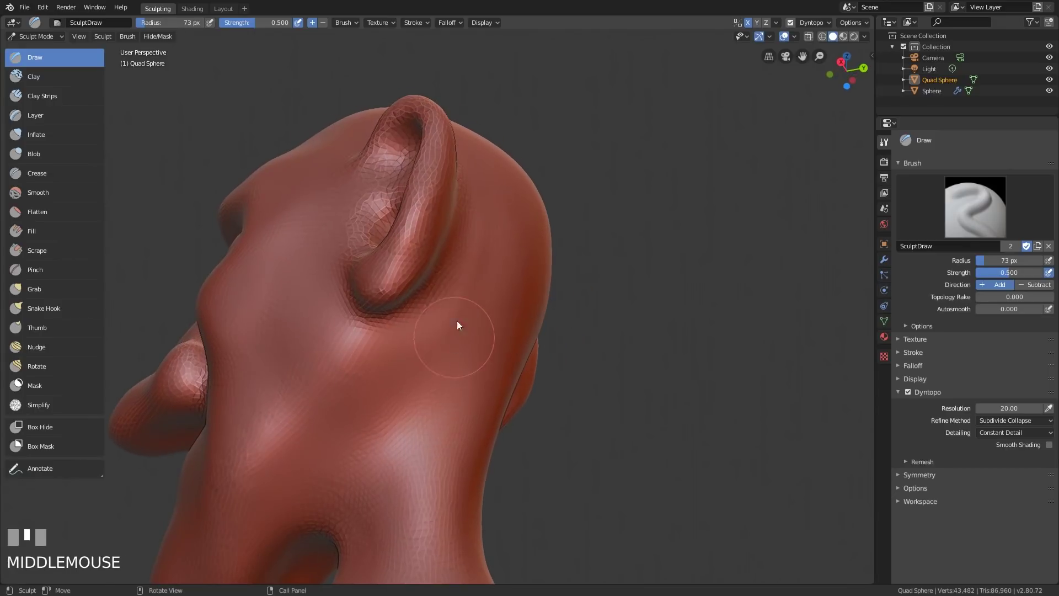
- Smooth the skull and neck surface around the back of the ear from several angles
{"action": "left_click_drag", "start_coordinate": [488, 188], "coordinate": [501, 176], "text": "shift"}
{"action": "mouse_move", "coordinate": [538, 282]}
{"action": "middle_mouse_down"}
{"action": "mouse_move", "coordinate": [527, 325]}
{"action": "mouse_move", "coordinate": [511, 321]}
{"action": "middle_mouse_up"}
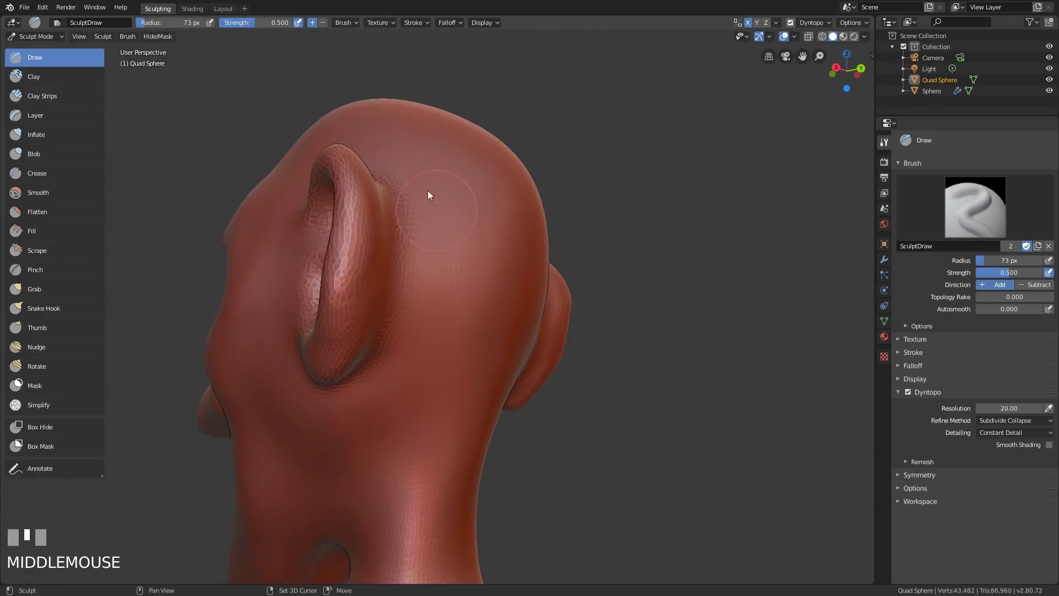
{"action": "mouse_move", "coordinate": [403, 176]}
{"action": "left_mouse_down", "text": "shift"}
{"action": "mouse_move", "coordinate": [418, 389]}
{"action": "mouse_move", "coordinate": [408, 429]}
{"action": "mouse_move", "coordinate": [425, 417]}
{"action": "left_mouse_up", "text": "shift"}
{"action": "middle_click_drag", "start_coordinate": [505, 358], "coordinate": [483, 369]}
{"action": "mouse_move", "coordinate": [399, 270]}
{"action": "left_mouse_down", "text": "shift"}
{"action": "mouse_move", "coordinate": [396, 388]}
{"action": "mouse_move", "coordinate": [424, 412]}
{"action": "left_mouse_up", "text": "shift"}
{"action": "middle_click_drag", "start_coordinate": [404, 384], "coordinate": [451, 377]}
{"action": "mouse_move", "coordinate": [428, 375]}
{"action": "left_mouse_down", "text": "shift"}
{"action": "mouse_move", "coordinate": [360, 281]}
{"action": "mouse_move", "coordinate": [371, 419]}
{"action": "left_mouse_up", "text": "shift"}
{"action": "mouse_move", "coordinate": [492, 393]}
{"action": "middle_mouse_down"}
{"action": "mouse_move", "coordinate": [564, 401]}
{"action": "mouse_move", "coordinate": [644, 389]}
{"action": "mouse_move", "coordinate": [615, 408]}
{"action": "middle_mouse_up"}
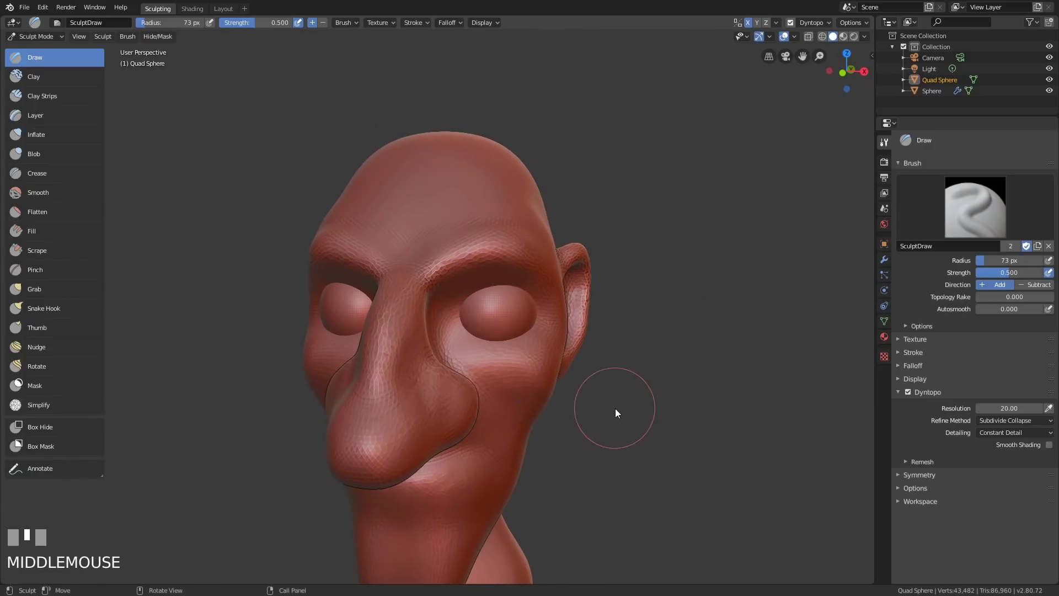
- Carve the fold from the side of the nose down across the cheek with the Crease brush at 73 px
{"action": "left_click", "coordinate": [66, 172]}
{"action": "mouse_move", "coordinate": [562, 385]}
{"action": "middle_mouse_down", "text": "shift"}
{"action": "mouse_move", "coordinate": [590, 277]}
{"action": "mouse_move", "coordinate": [561, 273]}
{"action": "mouse_move", "coordinate": [565, 327]}
{"action": "middle_mouse_up", "text": "shift"}
{"action": "middle_click_drag", "start_coordinate": [547, 451], "coordinate": [526, 430]}
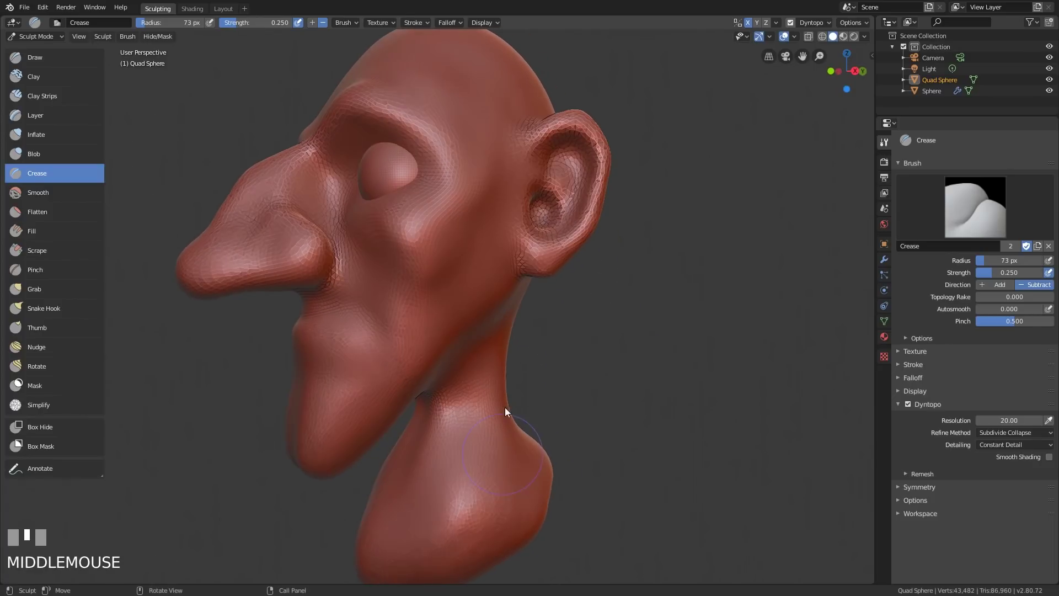
{"action": "mouse_move", "coordinate": [518, 345]}
{"action": "middle_mouse_down", "text": "ctrl"}
{"action": "mouse_move", "coordinate": [518, 283]}
{"action": "mouse_move", "coordinate": [494, 273]}
{"action": "middle_mouse_up", "text": "ctrl"}
{"action": "mouse_move", "coordinate": [284, 186]}
{"action": "left_mouse_down"}
{"action": "mouse_move", "coordinate": [418, 305]}
{"action": "mouse_move", "coordinate": [432, 359]}
{"action": "left_mouse_up"}
{"action": "mouse_move", "coordinate": [284, 188]}
{"action": "left_mouse_down"}
{"action": "mouse_move", "coordinate": [332, 220]}
{"action": "mouse_move", "coordinate": [432, 361]}
{"action": "mouse_move", "coordinate": [435, 380]}
{"action": "left_mouse_up"}
{"action": "mouse_move", "coordinate": [292, 196]}
{"action": "left_mouse_down"}
{"action": "mouse_move", "coordinate": [337, 224]}
{"action": "mouse_move", "coordinate": [422, 322]}
{"action": "left_mouse_up"}
{"action": "mouse_move", "coordinate": [320, 223]}
{"action": "left_mouse_down"}
{"action": "mouse_move", "coordinate": [259, 188]}
{"action": "mouse_move", "coordinate": [213, 190]}
{"action": "mouse_move", "coordinate": [226, 191]}
{"action": "left_mouse_up"}
{"action": "left_click_drag", "start_coordinate": [288, 192], "coordinate": [433, 351]}
{"action": "left_click_drag", "start_coordinate": [377, 244], "coordinate": [433, 334]}
{"action": "mouse_move", "coordinate": [522, 339]}
{"action": "middle_mouse_down"}
{"action": "mouse_move", "coordinate": [549, 339]}
{"action": "mouse_move", "coordinate": [575, 290]}
{"action": "mouse_move", "coordinate": [557, 356]}
{"action": "mouse_move", "coordinate": [504, 289]}
{"action": "mouse_move", "coordinate": [486, 377]}
{"action": "mouse_move", "coordinate": [510, 379]}
{"action": "mouse_move", "coordinate": [429, 361]}
{"action": "mouse_move", "coordinate": [437, 350]}
{"action": "middle_mouse_up"}
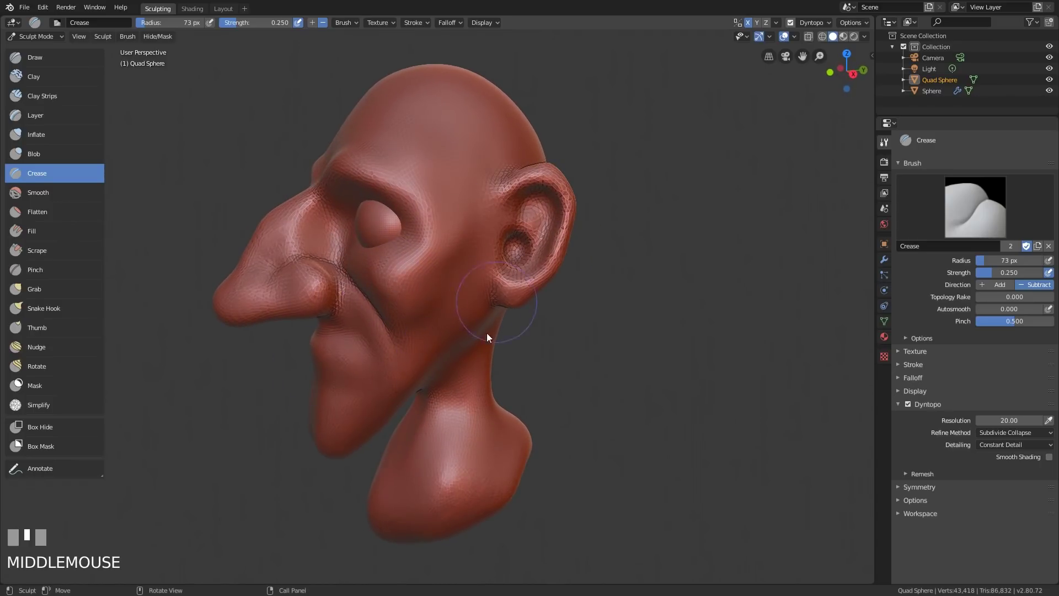
{"action": "middle_click_drag", "start_coordinate": [350, 282], "coordinate": [326, 276]}
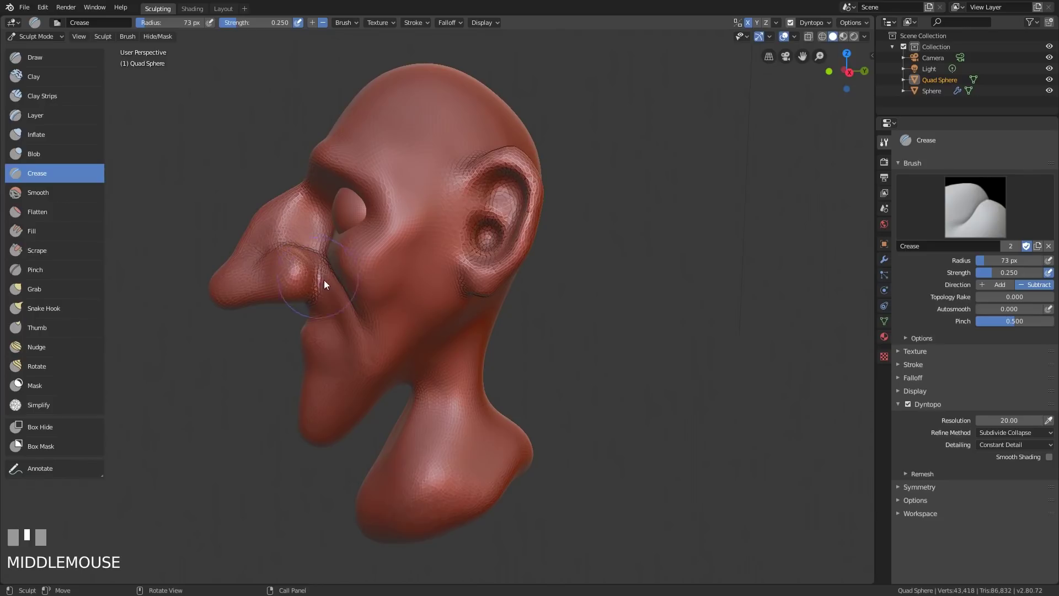
- Pull the nostril wing back toward the cheek with the Snake Hook brush at a 112 px radius
{"action": "left_click", "coordinate": [53, 308]}
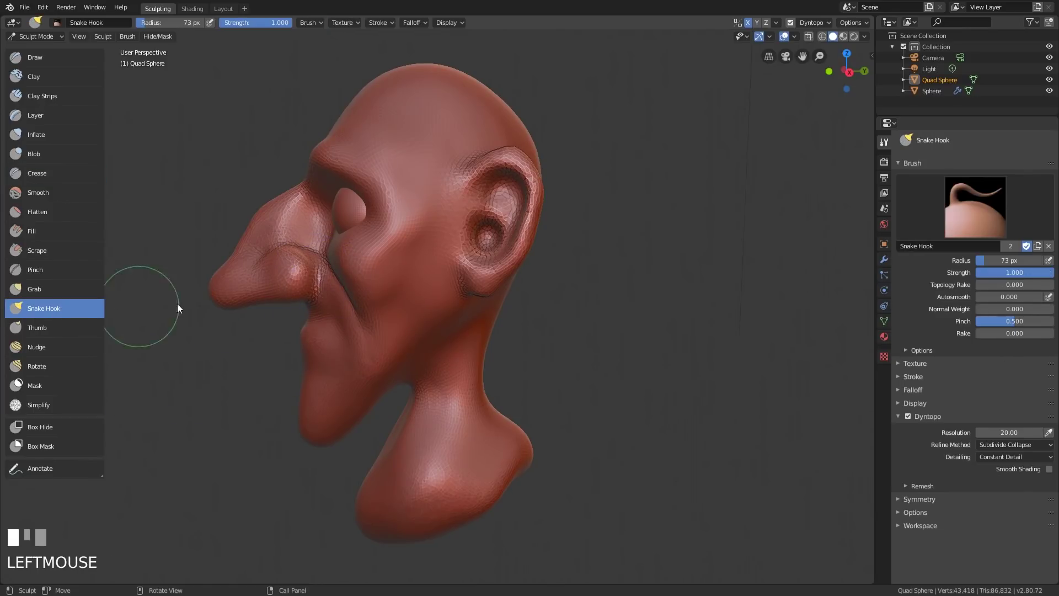
{"action": "key", "text": "f"}
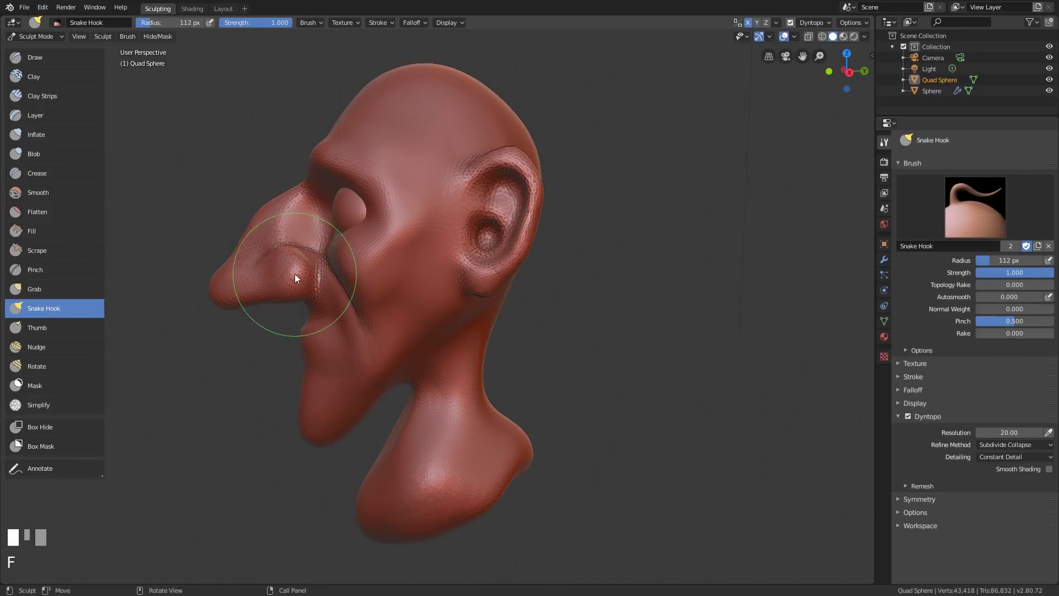
{"action": "mouse_move", "coordinate": [291, 264]}
{"action": "left_mouse_down"}
{"action": "mouse_move", "coordinate": [305, 268]}
{"action": "mouse_move", "coordinate": [295, 254]}
{"action": "mouse_move", "coordinate": [283, 289]}
{"action": "mouse_move", "coordinate": [321, 284]}
{"action": "left_mouse_up"}
{"action": "middle_click_drag", "start_coordinate": [389, 299], "coordinate": [409, 296]}
{"action": "middle_click_drag", "start_coordinate": [375, 300], "coordinate": [369, 277], "text": "ctrl"}
{"action": "mouse_move", "coordinate": [370, 278]}
{"action": "middle_mouse_down"}
{"action": "mouse_move", "coordinate": [412, 290]}
{"action": "mouse_move", "coordinate": [432, 312]}
{"action": "mouse_move", "coordinate": [472, 315]}
{"action": "middle_mouse_up"}
- Build up and smooth the area around the nostril wing with the Draw brush, and carve nostrils into the underside of the nose
{"action": "left_click", "coordinate": [61, 58]}
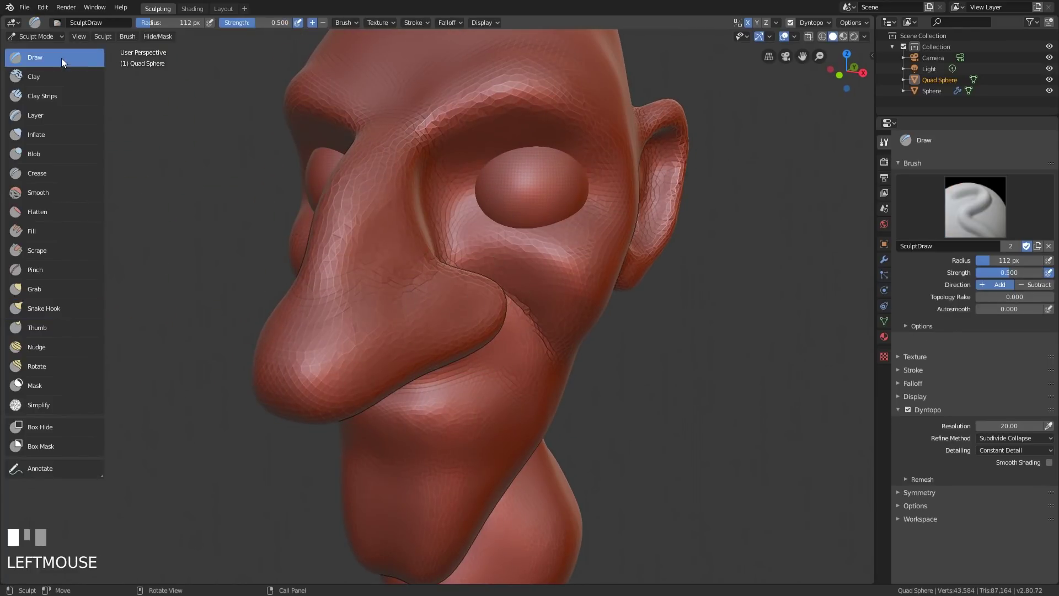
{"action": "mouse_move", "coordinate": [462, 320]}
{"action": "left_mouse_down"}
{"action": "mouse_move", "coordinate": [462, 310]}
{"action": "mouse_move", "coordinate": [445, 317]}
{"action": "mouse_move", "coordinate": [488, 312]}
{"action": "left_mouse_up"}
{"action": "middle_click_drag", "start_coordinate": [487, 312], "coordinate": [443, 343]}
{"action": "mouse_move", "coordinate": [444, 343]}
{"action": "left_mouse_down", "text": "shift"}
{"action": "mouse_move", "coordinate": [414, 312]}
{"action": "mouse_move", "coordinate": [378, 316]}
{"action": "mouse_move", "coordinate": [445, 316]}
{"action": "left_mouse_up", "text": "shift"}
{"action": "middle_click_drag", "start_coordinate": [445, 316], "coordinate": [342, 290]}
{"action": "mouse_move", "coordinate": [344, 290]}
{"action": "left_mouse_down"}
{"action": "mouse_move", "coordinate": [296, 346]}
{"action": "mouse_move", "coordinate": [366, 296]}
{"action": "mouse_move", "coordinate": [319, 385]}
{"action": "left_mouse_up"}
{"action": "mouse_move", "coordinate": [319, 385]}
{"action": "middle_mouse_down"}
{"action": "mouse_move", "coordinate": [515, 316]}
{"action": "mouse_move", "coordinate": [476, 365]}
{"action": "mouse_move", "coordinate": [530, 352]}
{"action": "mouse_move", "coordinate": [538, 333]}
{"action": "mouse_move", "coordinate": [459, 338]}
{"action": "mouse_move", "coordinate": [465, 345]}
{"action": "mouse_move", "coordinate": [436, 334]}
{"action": "mouse_move", "coordinate": [416, 253]}
{"action": "mouse_move", "coordinate": [440, 232]}
{"action": "mouse_move", "coordinate": [492, 260]}
{"action": "mouse_move", "coordinate": [523, 258]}
{"action": "mouse_move", "coordinate": [515, 236]}
{"action": "mouse_move", "coordinate": [531, 188]}
{"action": "mouse_move", "coordinate": [538, 289]}
{"action": "mouse_move", "coordinate": [518, 272]}
{"action": "mouse_move", "coordinate": [550, 227]}
{"action": "mouse_move", "coordinate": [555, 146]}
{"action": "middle_mouse_up"}
{"action": "mouse_move", "coordinate": [521, 123]}
{"action": "left_mouse_down", "text": "ctrl"}
{"action": "mouse_move", "coordinate": [561, 218]}
{"action": "mouse_move", "coordinate": [541, 152]}
{"action": "mouse_move", "coordinate": [587, 214]}
{"action": "mouse_move", "coordinate": [548, 220]}
{"action": "mouse_move", "coordinate": [515, 87]}
{"action": "mouse_move", "coordinate": [534, 158]}
{"action": "mouse_move", "coordinate": [552, 157]}
{"action": "mouse_move", "coordinate": [519, 136]}
{"action": "mouse_move", "coordinate": [515, 123]}
{"action": "mouse_move", "coordinate": [554, 155]}
{"action": "mouse_move", "coordinate": [528, 154]}
{"action": "mouse_move", "coordinate": [568, 247]}
{"action": "mouse_move", "coordinate": [508, 117]}
{"action": "left_mouse_up", "text": "ctrl"}
{"action": "mouse_move", "coordinate": [509, 117]}
{"action": "middle_mouse_down"}
{"action": "mouse_move", "coordinate": [596, 240]}
{"action": "mouse_move", "coordinate": [573, 260]}
{"action": "mouse_move", "coordinate": [546, 385]}
{"action": "mouse_move", "coordinate": [529, 407]}
{"action": "mouse_move", "coordinate": [581, 296]}
{"action": "mouse_move", "coordinate": [554, 385]}
{"action": "middle_mouse_up"}
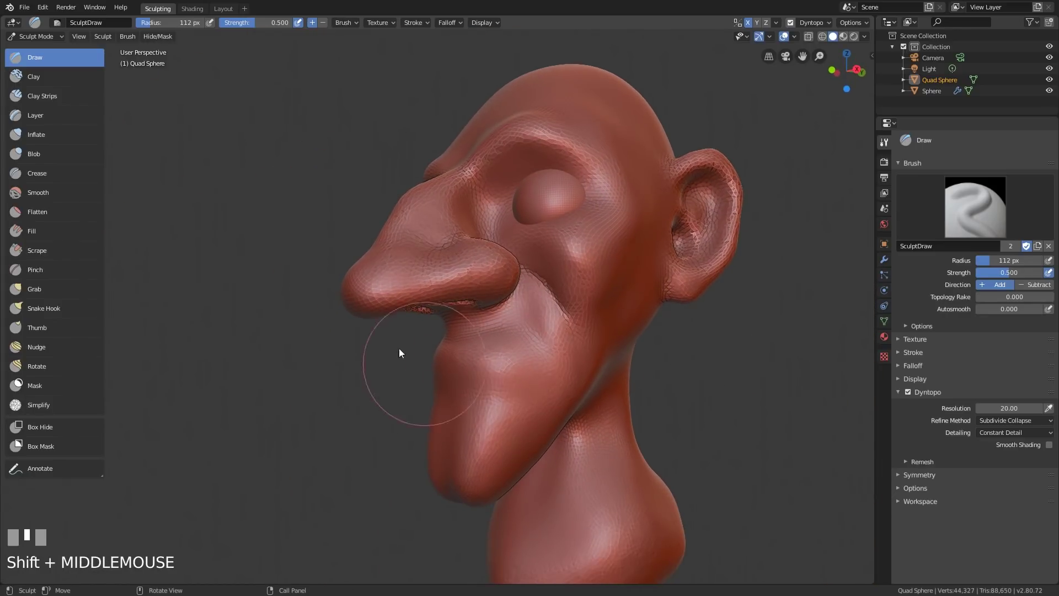
- Cut the mouth line between the lips with the Crease brush at a 71 px radius
{"action": "left_click", "coordinate": [45, 172]}
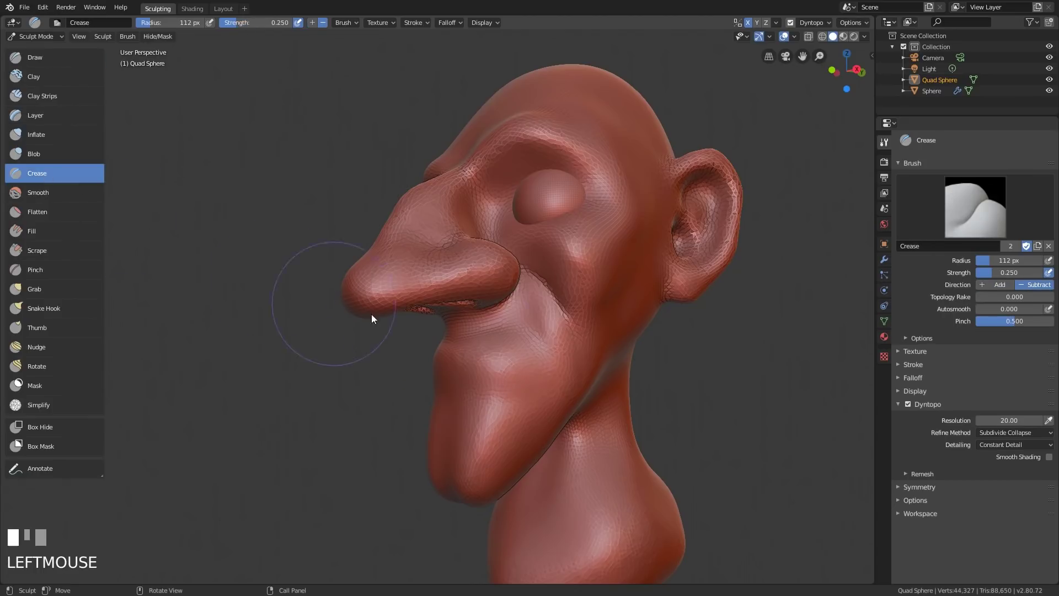
{"action": "mouse_move", "coordinate": [487, 400]}
{"action": "middle_mouse_down", "text": "ctrl"}
{"action": "mouse_move", "coordinate": [591, 325]}
{"action": "mouse_move", "coordinate": [572, 269]}
{"action": "mouse_move", "coordinate": [591, 297]}
{"action": "middle_mouse_up", "text": "ctrl"}
{"action": "key", "text": "f"}
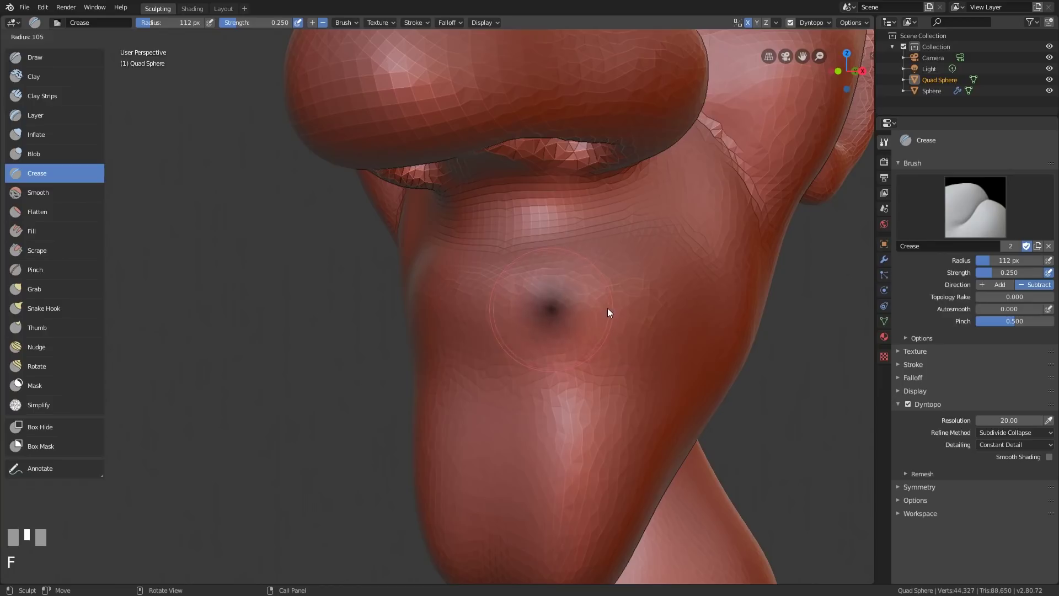
{"action": "left_click", "coordinate": [590, 308]}
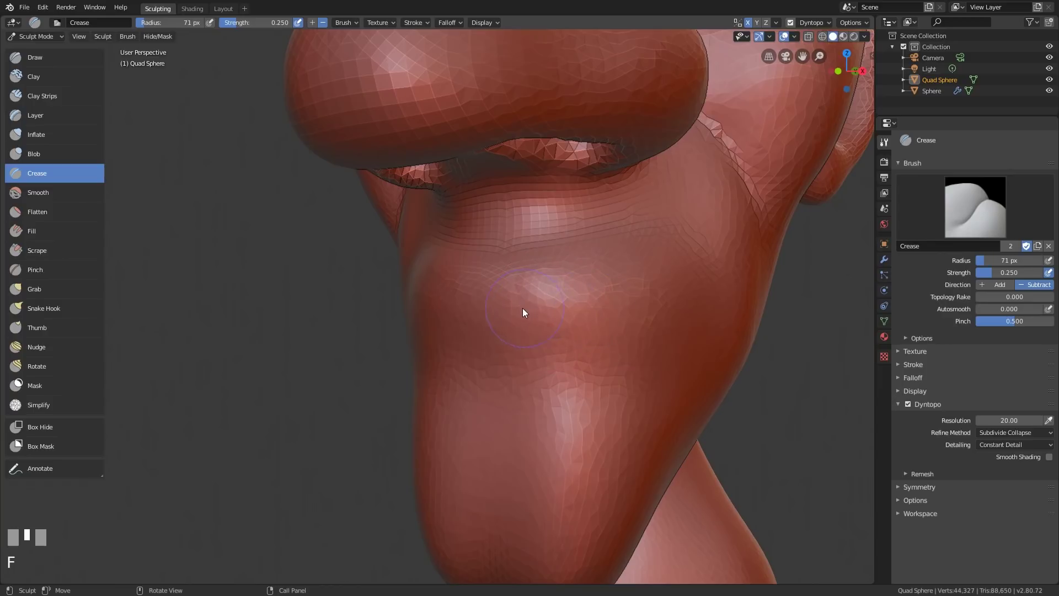
{"action": "mouse_move", "coordinate": [513, 310]}
{"action": "left_mouse_down"}
{"action": "mouse_move", "coordinate": [501, 307]}
{"action": "mouse_move", "coordinate": [594, 290]}
{"action": "mouse_move", "coordinate": [481, 309]}
{"action": "mouse_move", "coordinate": [554, 310]}
{"action": "mouse_move", "coordinate": [591, 289]}
{"action": "mouse_move", "coordinate": [499, 309]}
{"action": "mouse_move", "coordinate": [617, 306]}
{"action": "mouse_move", "coordinate": [652, 329]}
{"action": "mouse_move", "coordinate": [487, 315]}
{"action": "mouse_move", "coordinate": [582, 302]}
{"action": "left_mouse_up"}
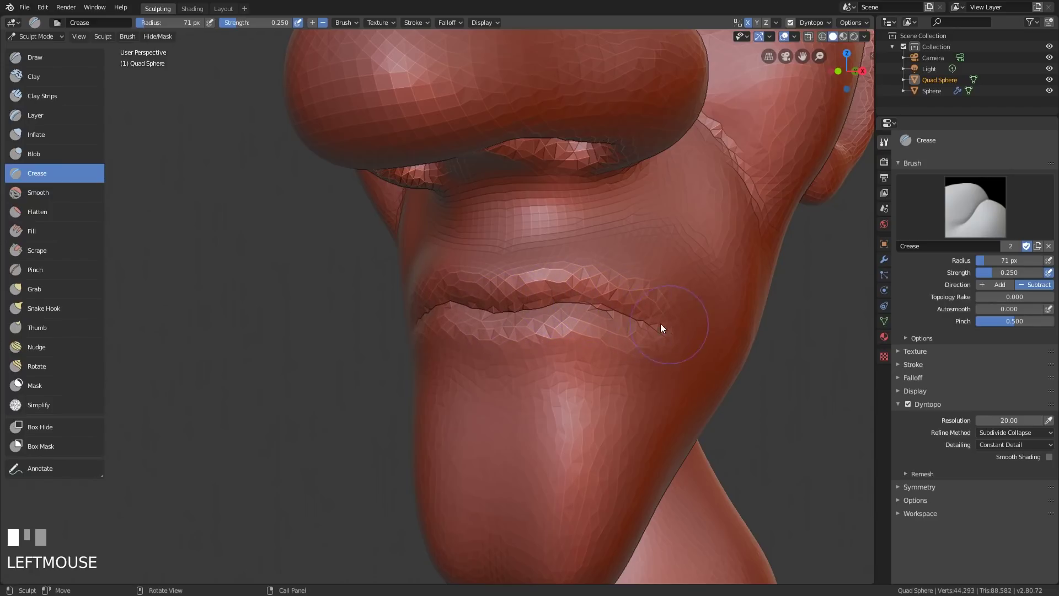
- Try extending the mouth crease outward toward the mouth corner, and undo the stroke
{"action": "scroll", "coordinate": [690, 309], "scroll_direction": "down", "scroll_amount": 3}
{"action": "mouse_move", "coordinate": [742, 300]}
{"action": "middle_mouse_down"}
{"action": "mouse_move", "coordinate": [709, 308]}
{"action": "mouse_move", "coordinate": [702, 283]}
{"action": "mouse_move", "coordinate": [661, 389]}
{"action": "mouse_move", "coordinate": [726, 388]}
{"action": "mouse_move", "coordinate": [533, 399]}
{"action": "mouse_move", "coordinate": [565, 281]}
{"action": "middle_mouse_up"}
{"action": "mouse_move", "coordinate": [573, 314]}
{"action": "middle_mouse_down"}
{"action": "mouse_move", "coordinate": [576, 302]}
{"action": "mouse_move", "coordinate": [562, 313]}
{"action": "middle_mouse_up"}
{"action": "mouse_move", "coordinate": [563, 314]}
{"action": "left_mouse_down"}
{"action": "mouse_move", "coordinate": [598, 307]}
{"action": "mouse_move", "coordinate": [629, 337]}
{"action": "left_mouse_up"}
{"action": "mouse_move", "coordinate": [711, 288]}
{"action": "middle_mouse_down", "text": "ctrl"}
{"action": "mouse_move", "coordinate": [663, 389]}
{"action": "mouse_move", "coordinate": [683, 398]}
{"action": "mouse_move", "coordinate": [671, 386]}
{"action": "middle_mouse_up", "text": "ctrl"}
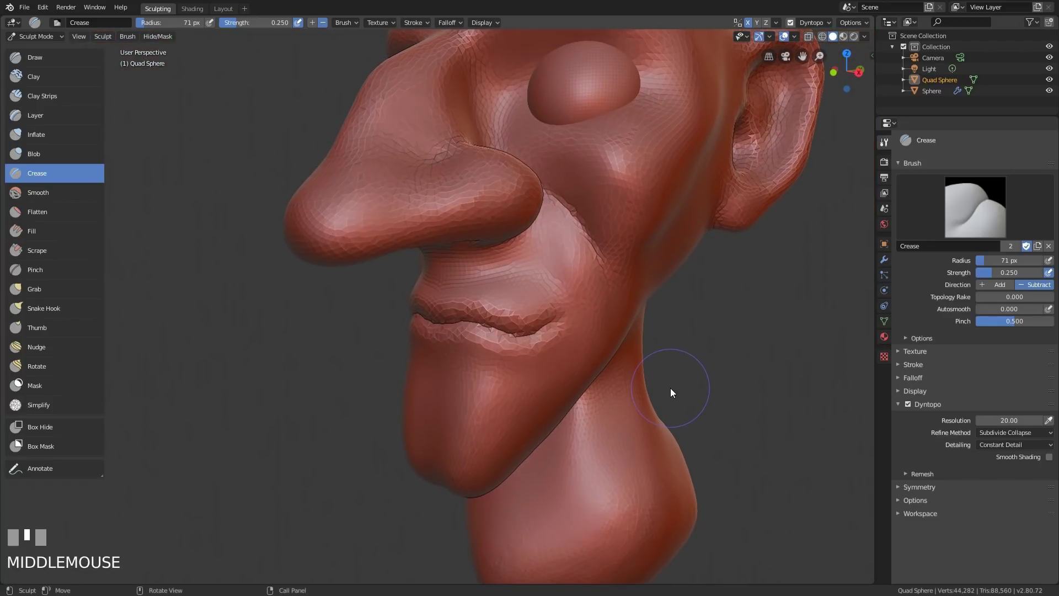
{"action": "key", "text": "ctrl+z"}
- Recut the mouth crease out to the mouth corner with the Crease brush
{"action": "middle_click_drag", "start_coordinate": [583, 381], "coordinate": [544, 318], "text": "ctrl"}
{"action": "mouse_move", "coordinate": [522, 312]}
{"action": "left_mouse_down"}
{"action": "mouse_move", "coordinate": [726, 315]}
{"action": "mouse_move", "coordinate": [685, 312]}
{"action": "left_mouse_up"}
{"action": "middle_click_drag", "start_coordinate": [684, 312], "coordinate": [676, 289]}
{"action": "middle_click_drag", "start_coordinate": [513, 340], "coordinate": [502, 366], "text": "ctrl"}
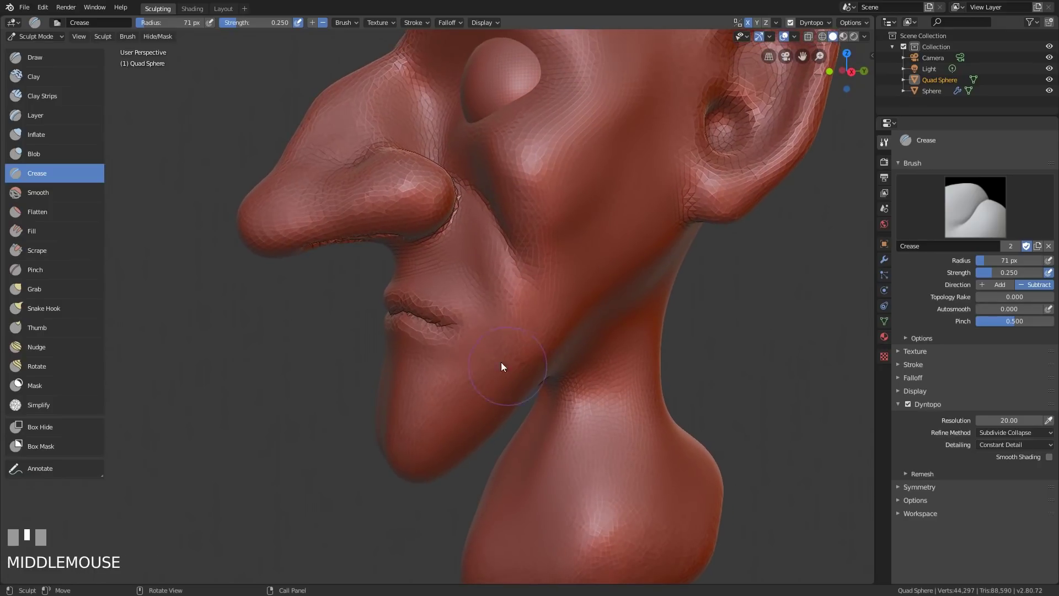
{"action": "middle_click_drag", "start_coordinate": [387, 308], "coordinate": [511, 326]}
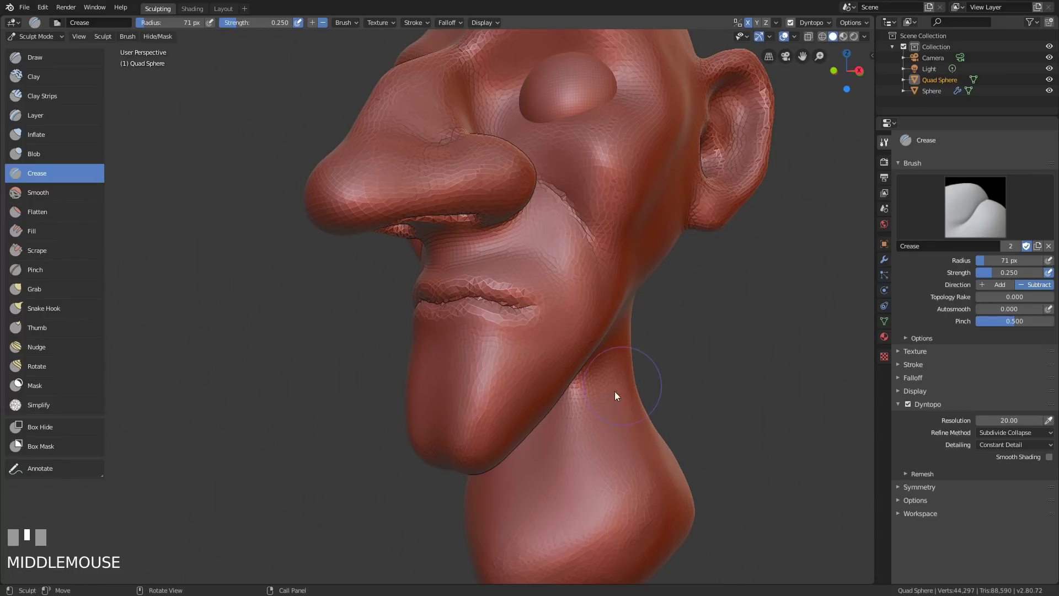
- Define the jawline from below the earlobe toward the chin with Crease strokes
{"action": "mouse_move", "coordinate": [656, 376]}
{"action": "middle_mouse_down"}
{"action": "mouse_move", "coordinate": [618, 366]}
{"action": "mouse_move", "coordinate": [641, 324]}
{"action": "mouse_move", "coordinate": [619, 339]}
{"action": "mouse_move", "coordinate": [587, 337]}
{"action": "mouse_move", "coordinate": [521, 249]}
{"action": "middle_mouse_up"}
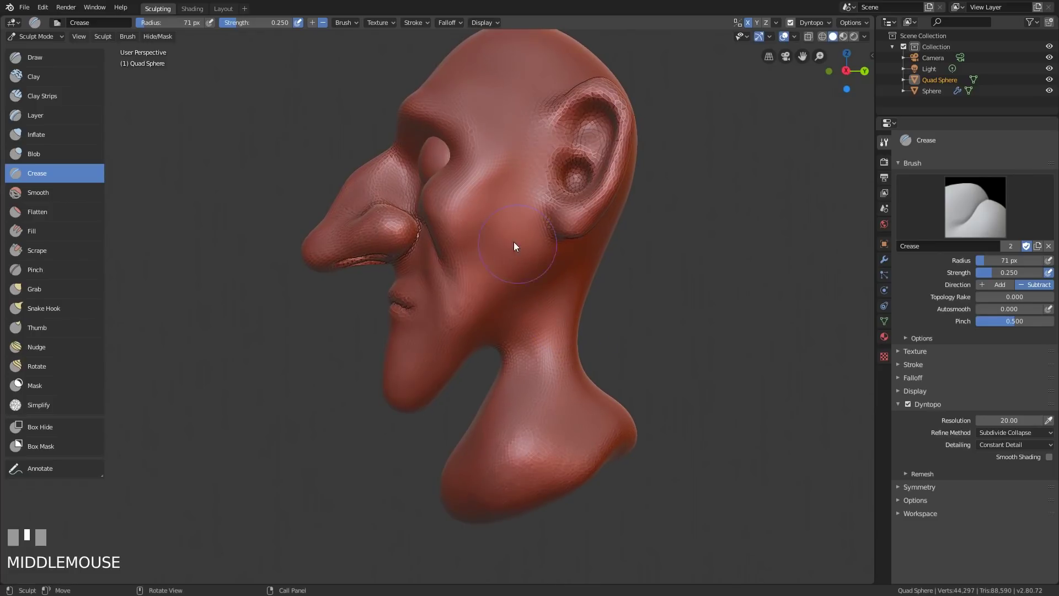
{"action": "mouse_move", "coordinate": [544, 210]}
{"action": "left_mouse_down"}
{"action": "mouse_move", "coordinate": [539, 200]}
{"action": "mouse_move", "coordinate": [536, 281]}
{"action": "mouse_move", "coordinate": [518, 309]}
{"action": "mouse_move", "coordinate": [548, 271]}
{"action": "mouse_move", "coordinate": [512, 317]}
{"action": "mouse_move", "coordinate": [550, 250]}
{"action": "mouse_move", "coordinate": [544, 201]}
{"action": "left_mouse_up"}
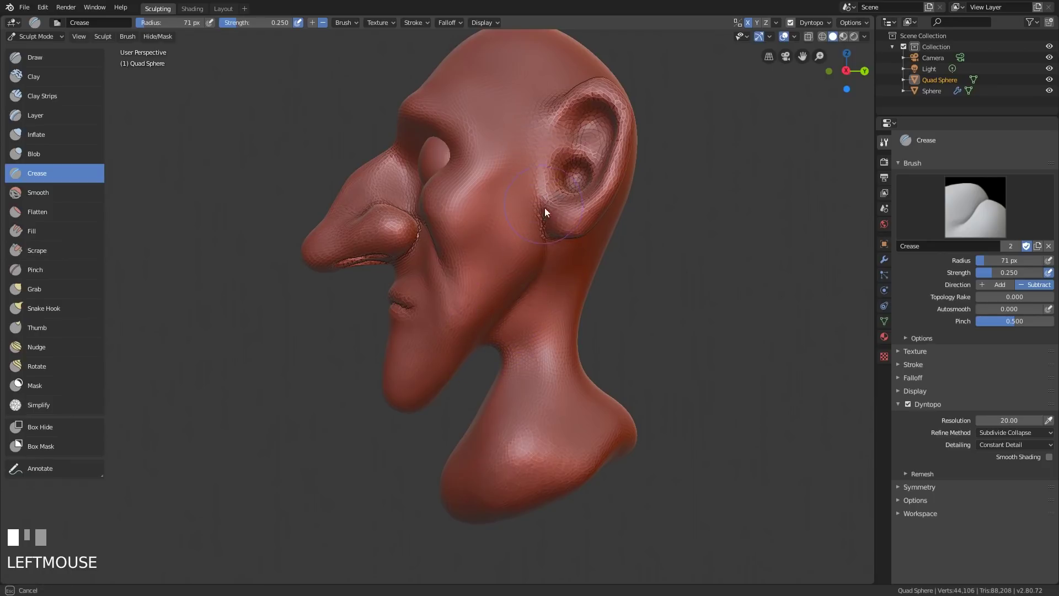
{"action": "mouse_move", "coordinate": [558, 361]}
{"action": "middle_mouse_down"}
{"action": "mouse_move", "coordinate": [564, 338]}
{"action": "mouse_move", "coordinate": [532, 266]}
{"action": "mouse_move", "coordinate": [466, 306]}
{"action": "middle_mouse_up"}
{"action": "mouse_move", "coordinate": [465, 307]}
{"action": "left_mouse_down"}
{"action": "mouse_move", "coordinate": [450, 319]}
{"action": "mouse_move", "coordinate": [455, 301]}
{"action": "left_mouse_up"}
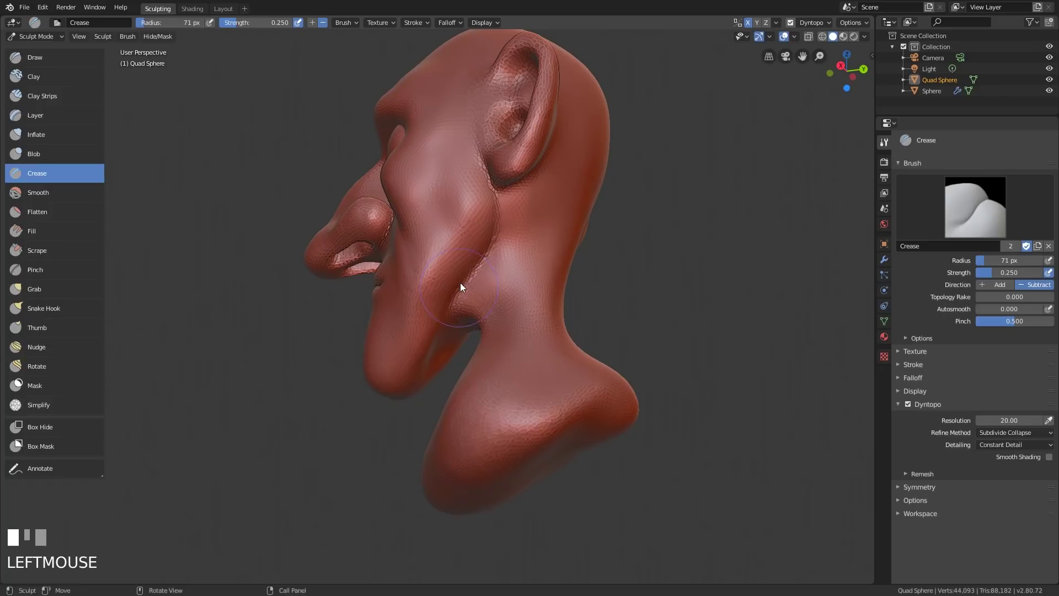
- Crease the front of the neck below the chin and smooth the side of the neck
{"action": "mouse_move", "coordinate": [520, 359]}
{"action": "middle_mouse_down"}
{"action": "mouse_move", "coordinate": [623, 363]}
{"action": "mouse_move", "coordinate": [589, 385]}
{"action": "mouse_move", "coordinate": [622, 355]}
{"action": "mouse_move", "coordinate": [570, 438]}
{"action": "mouse_move", "coordinate": [566, 393]}
{"action": "mouse_move", "coordinate": [642, 412]}
{"action": "middle_mouse_up"}
{"action": "left_click", "coordinate": [525, 454]}
{"action": "left_click", "coordinate": [557, 401]}
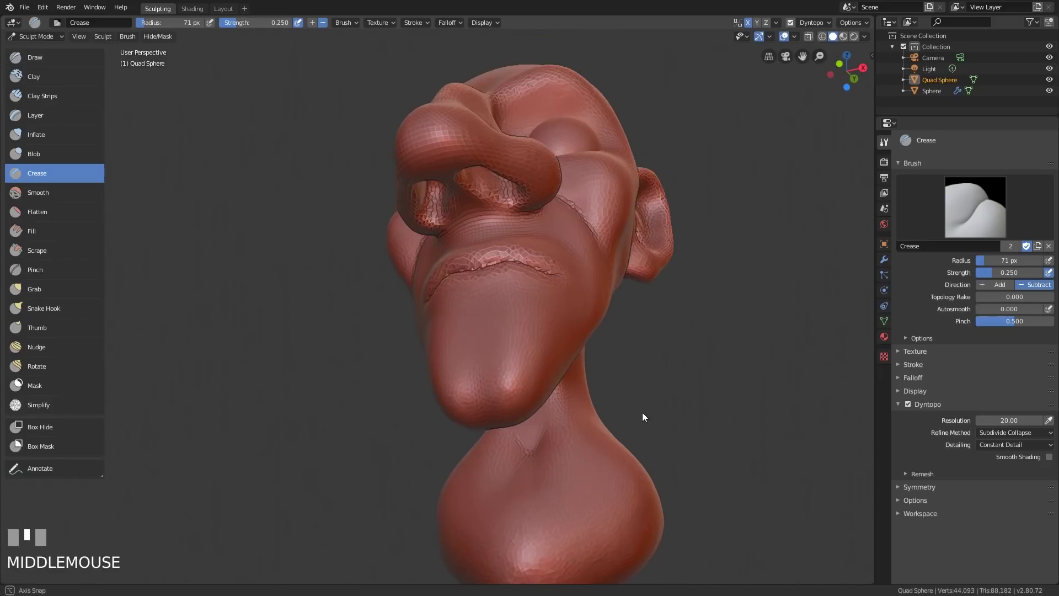
{"action": "mouse_move", "coordinate": [531, 482]}
{"action": "left_mouse_down"}
{"action": "mouse_move", "coordinate": [520, 487]}
{"action": "mouse_move", "coordinate": [580, 413]}
{"action": "left_mouse_up"}
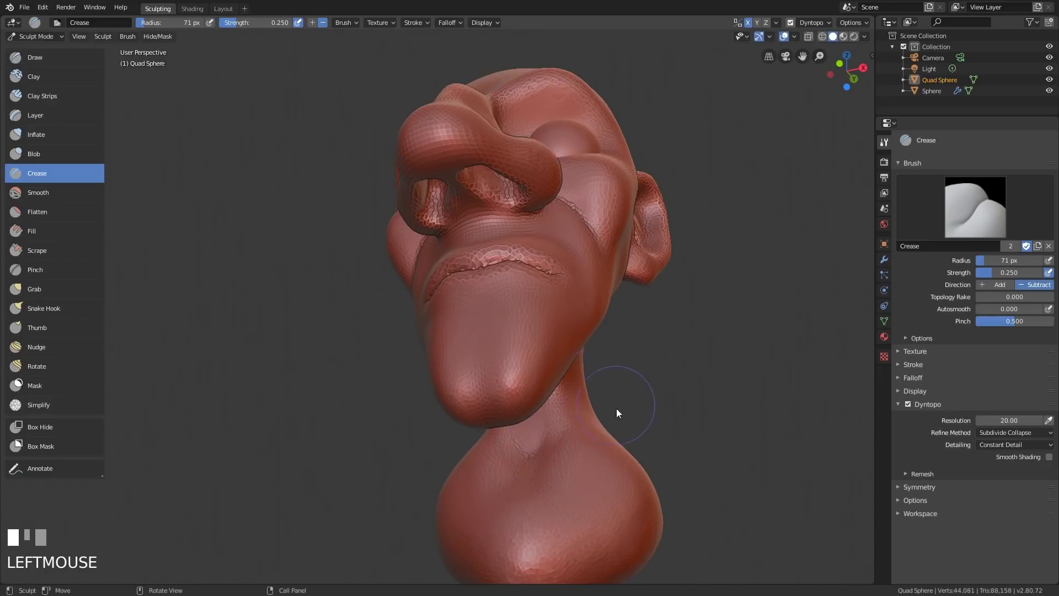
{"action": "middle_click_drag", "start_coordinate": [617, 412], "coordinate": [578, 432]}
{"action": "left_click", "coordinate": [582, 369], "text": "shift"}
- Deepen the creases on the side of the head and neck with further Crease strokes
{"action": "mouse_move", "coordinate": [606, 325]}
{"action": "middle_mouse_down"}
{"action": "mouse_move", "coordinate": [603, 415]}
{"action": "mouse_move", "coordinate": [631, 388]}
{"action": "mouse_move", "coordinate": [633, 425]}
{"action": "mouse_move", "coordinate": [679, 435]}
{"action": "mouse_move", "coordinate": [563, 449]}
{"action": "mouse_move", "coordinate": [541, 440]}
{"action": "mouse_move", "coordinate": [564, 411]}
{"action": "mouse_move", "coordinate": [565, 463]}
{"action": "middle_mouse_up"}
{"action": "middle_click_drag", "start_coordinate": [555, 413], "coordinate": [527, 398]}
{"action": "left_click_drag", "start_coordinate": [399, 291], "coordinate": [415, 364]}
{"action": "left_click_drag", "start_coordinate": [408, 331], "coordinate": [415, 400]}
{"action": "left_click_drag", "start_coordinate": [409, 331], "coordinate": [419, 406]}
{"action": "middle_click_drag", "start_coordinate": [448, 375], "coordinate": [446, 315]}
{"action": "left_click_drag", "start_coordinate": [423, 184], "coordinate": [415, 293]}
{"action": "mouse_move", "coordinate": [415, 293]}
{"action": "middle_mouse_down"}
{"action": "mouse_move", "coordinate": [558, 294]}
{"action": "mouse_move", "coordinate": [548, 300]}
{"action": "mouse_move", "coordinate": [595, 329]}
{"action": "mouse_move", "coordinate": [753, 328]}
{"action": "mouse_move", "coordinate": [618, 328]}
{"action": "mouse_move", "coordinate": [627, 256]}
{"action": "mouse_move", "coordinate": [645, 288]}
{"action": "mouse_move", "coordinate": [669, 293]}
{"action": "mouse_move", "coordinate": [653, 315]}
{"action": "mouse_move", "coordinate": [680, 348]}
{"action": "mouse_move", "coordinate": [698, 343]}
{"action": "mouse_move", "coordinate": [653, 354]}
{"action": "mouse_move", "coordinate": [606, 387]}
{"action": "middle_mouse_up"}
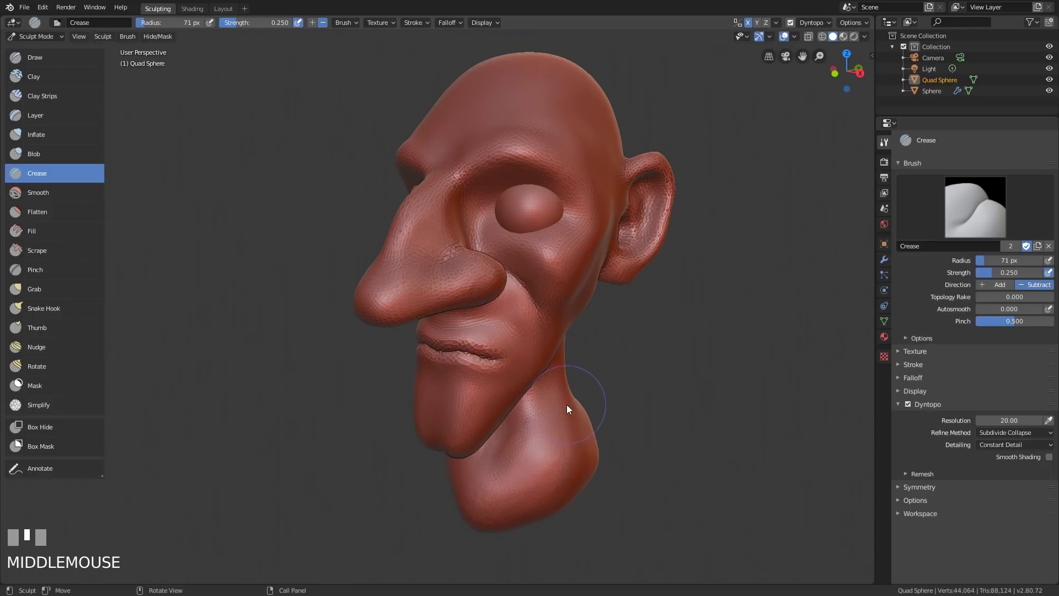
- Set the Dyntopo resolution to 40
{"action": "left_click", "coordinate": [1002, 420]}
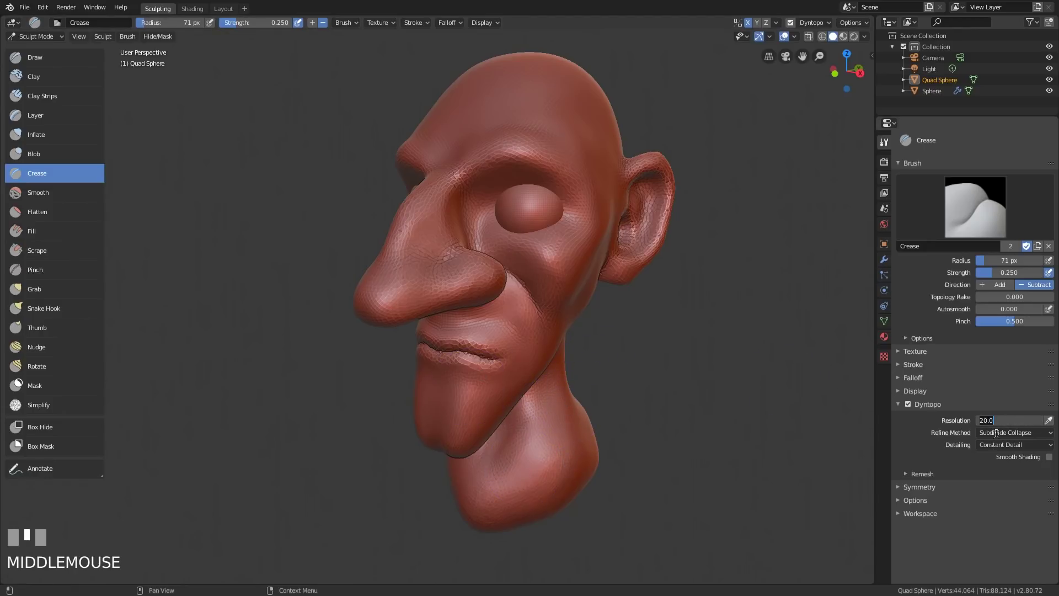
{"action": "type", "text": "40"}
{"action": "key", "text": "Return"}
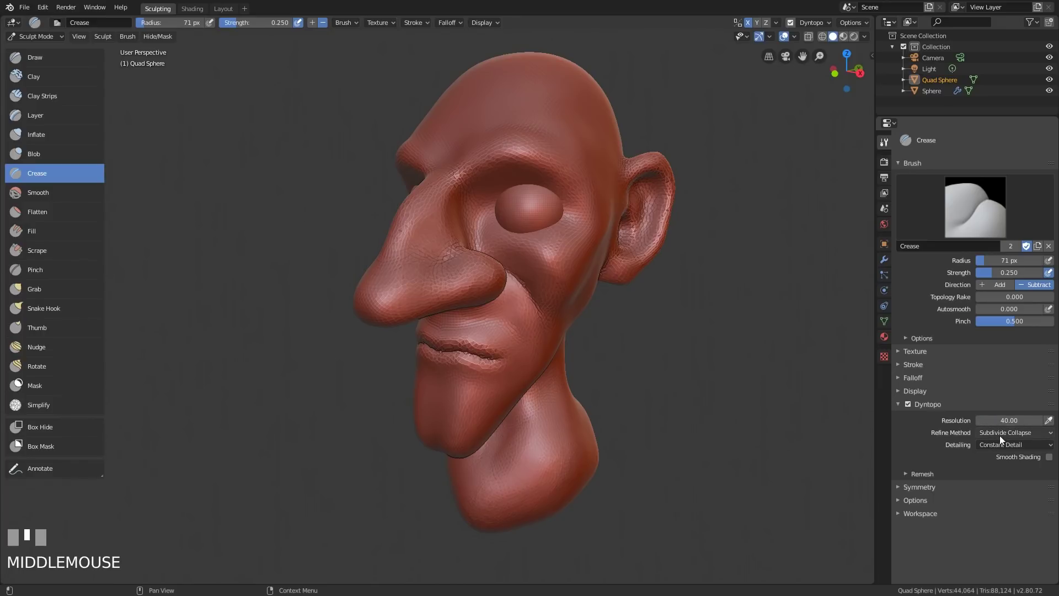
- Shape the eyelids and the bag under the eye by adding, carving and smoothing with the Draw brush at 71 px
{"action": "mouse_move", "coordinate": [481, 413]}
{"action": "middle_mouse_down", "text": "ctrl"}
{"action": "mouse_move", "coordinate": [480, 391]}
{"action": "mouse_move", "coordinate": [542, 317]}
{"action": "middle_mouse_up", "text": "ctrl"}
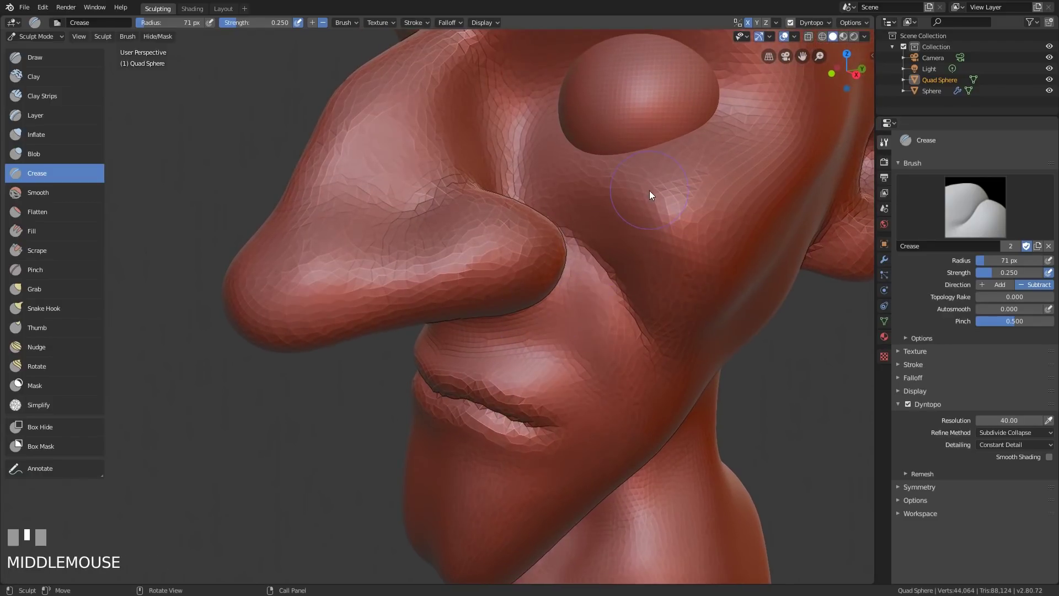
{"action": "left_click", "coordinate": [55, 57]}
{"action": "middle_click_drag", "start_coordinate": [630, 203], "coordinate": [656, 256], "text": "shift"}
{"action": "mouse_move", "coordinate": [699, 176]}
{"action": "left_mouse_down"}
{"action": "mouse_move", "coordinate": [524, 190]}
{"action": "mouse_move", "coordinate": [701, 179]}
{"action": "left_mouse_up"}
{"action": "mouse_move", "coordinate": [709, 237]}
{"action": "left_mouse_down"}
{"action": "mouse_move", "coordinate": [522, 234]}
{"action": "mouse_move", "coordinate": [677, 251]}
{"action": "mouse_move", "coordinate": [734, 229]}
{"action": "left_mouse_up"}
{"action": "middle_click_drag", "start_coordinate": [686, 289], "coordinate": [683, 264]}
{"action": "mouse_move", "coordinate": [717, 196]}
{"action": "left_mouse_down", "text": "ctrl"}
{"action": "mouse_move", "coordinate": [605, 255]}
{"action": "mouse_move", "coordinate": [529, 255]}
{"action": "mouse_move", "coordinate": [621, 238]}
{"action": "mouse_move", "coordinate": [745, 195]}
{"action": "mouse_move", "coordinate": [609, 264]}
{"action": "left_mouse_up", "text": "ctrl"}
{"action": "middle_click_drag", "start_coordinate": [690, 232], "coordinate": [715, 270]}
{"action": "mouse_move", "coordinate": [714, 239]}
{"action": "left_mouse_down", "text": "shift"}
{"action": "mouse_move", "coordinate": [581, 287]}
{"action": "mouse_move", "coordinate": [549, 274]}
{"action": "left_mouse_up", "text": "shift"}
{"action": "mouse_move", "coordinate": [697, 155]}
{"action": "left_mouse_down", "text": "ctrl"}
{"action": "mouse_move", "coordinate": [514, 170]}
{"action": "mouse_move", "coordinate": [561, 259]}
{"action": "mouse_move", "coordinate": [618, 242]}
{"action": "left_mouse_up", "text": "ctrl"}
{"action": "middle_click_drag", "start_coordinate": [629, 195], "coordinate": [662, 220]}
- Add horizontal wrinkle ridges across the forehead above the brow with the Draw brush
{"action": "middle_click_drag", "start_coordinate": [565, 95], "coordinate": [555, 248], "text": "shift"}
{"action": "left_click_drag", "start_coordinate": [508, 204], "coordinate": [671, 193]}
{"action": "left_click_drag", "start_coordinate": [470, 187], "coordinate": [684, 165]}
{"action": "mouse_move", "coordinate": [499, 110]}
{"action": "left_mouse_down"}
{"action": "mouse_move", "coordinate": [545, 97]}
{"action": "mouse_move", "coordinate": [676, 129]}
{"action": "left_mouse_up"}
{"action": "middle_click_drag", "start_coordinate": [728, 238], "coordinate": [678, 395], "text": "ctrl"}
{"action": "middle_click_drag", "start_coordinate": [659, 404], "coordinate": [617, 369]}
{"action": "middle_click_drag", "start_coordinate": [616, 369], "coordinate": [670, 301], "text": "shift"}
{"action": "middle_click_drag", "start_coordinate": [670, 309], "coordinate": [587, 312]}
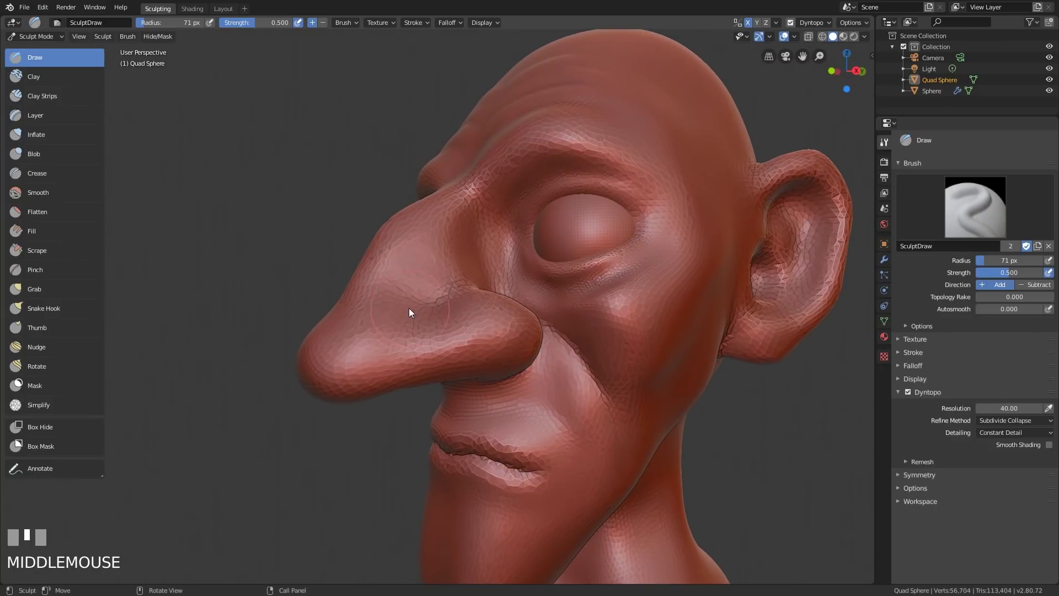
- Carve the hollow below the lower lip and the philtrum above the upper lip with subtractive Draw strokes
{"action": "mouse_move", "coordinate": [653, 395]}
{"action": "middle_mouse_down", "text": "shift"}
{"action": "mouse_move", "coordinate": [658, 312]}
{"action": "mouse_move", "coordinate": [572, 382]}
{"action": "mouse_move", "coordinate": [619, 368]}
{"action": "middle_mouse_up", "text": "shift"}
{"action": "mouse_move", "coordinate": [544, 377]}
{"action": "left_mouse_down", "text": "ctrl"}
{"action": "mouse_move", "coordinate": [477, 414]}
{"action": "mouse_move", "coordinate": [566, 355]}
{"action": "left_mouse_up", "text": "ctrl"}
{"action": "mouse_move", "coordinate": [544, 268]}
{"action": "middle_mouse_down"}
{"action": "mouse_move", "coordinate": [578, 275]}
{"action": "mouse_move", "coordinate": [567, 293]}
{"action": "mouse_move", "coordinate": [576, 284]}
{"action": "middle_mouse_up"}
{"action": "mouse_move", "coordinate": [578, 246]}
{"action": "left_mouse_down", "text": "ctrl"}
{"action": "mouse_move", "coordinate": [584, 276]}
{"action": "mouse_move", "coordinate": [580, 264]}
{"action": "left_mouse_up", "text": "ctrl"}
- Build up the upper and lower lips with the Draw brush and smooth the area around the mouth
{"action": "mouse_move", "coordinate": [700, 315]}
{"action": "middle_mouse_down"}
{"action": "mouse_move", "coordinate": [645, 326]}
{"action": "mouse_move", "coordinate": [659, 307]}
{"action": "middle_mouse_up"}
{"action": "left_click_drag", "start_coordinate": [579, 298], "coordinate": [540, 301]}
{"action": "left_click_drag", "start_coordinate": [621, 294], "coordinate": [568, 294]}
{"action": "left_click_drag", "start_coordinate": [487, 361], "coordinate": [568, 361]}
{"action": "mouse_move", "coordinate": [500, 352]}
{"action": "left_mouse_down", "text": "shift"}
{"action": "mouse_move", "coordinate": [541, 351]}
{"action": "mouse_move", "coordinate": [548, 320]}
{"action": "mouse_move", "coordinate": [571, 300]}
{"action": "left_mouse_up", "text": "shift"}
{"action": "mouse_move", "coordinate": [584, 287]}
{"action": "left_mouse_down", "text": "shift"}
{"action": "mouse_move", "coordinate": [558, 311]}
{"action": "mouse_move", "coordinate": [662, 308]}
{"action": "left_mouse_up", "text": "shift"}
{"action": "mouse_move", "coordinate": [683, 305]}
{"action": "left_mouse_down", "text": "shift"}
{"action": "mouse_move", "coordinate": [618, 302]}
{"action": "mouse_move", "coordinate": [717, 334]}
{"action": "left_mouse_up", "text": "shift"}
{"action": "mouse_move", "coordinate": [591, 356]}
{"action": "left_mouse_down", "text": "shift"}
{"action": "mouse_move", "coordinate": [567, 366]}
{"action": "mouse_move", "coordinate": [666, 376]}
{"action": "mouse_move", "coordinate": [646, 385]}
{"action": "left_mouse_up", "text": "shift"}
{"action": "mouse_move", "coordinate": [657, 403]}
{"action": "left_mouse_down", "text": "shift"}
{"action": "mouse_move", "coordinate": [693, 386]}
{"action": "mouse_move", "coordinate": [654, 400]}
{"action": "left_mouse_up", "text": "shift"}
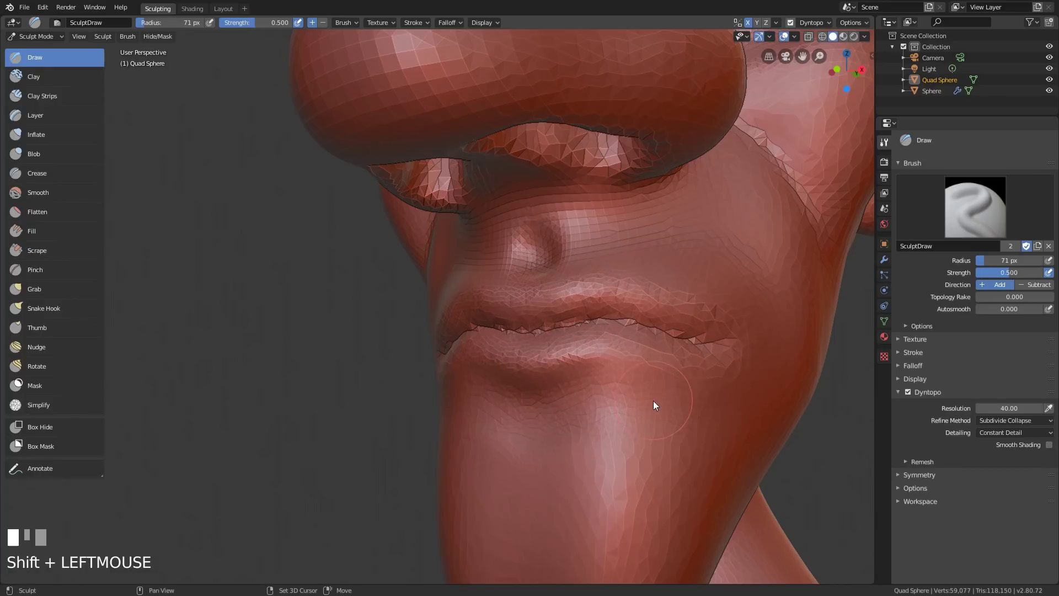
- Sharpen the edges of the lips with the Crease brush in inverted mode at 71 px and smooth them
{"action": "left_click", "coordinate": [52, 171]}
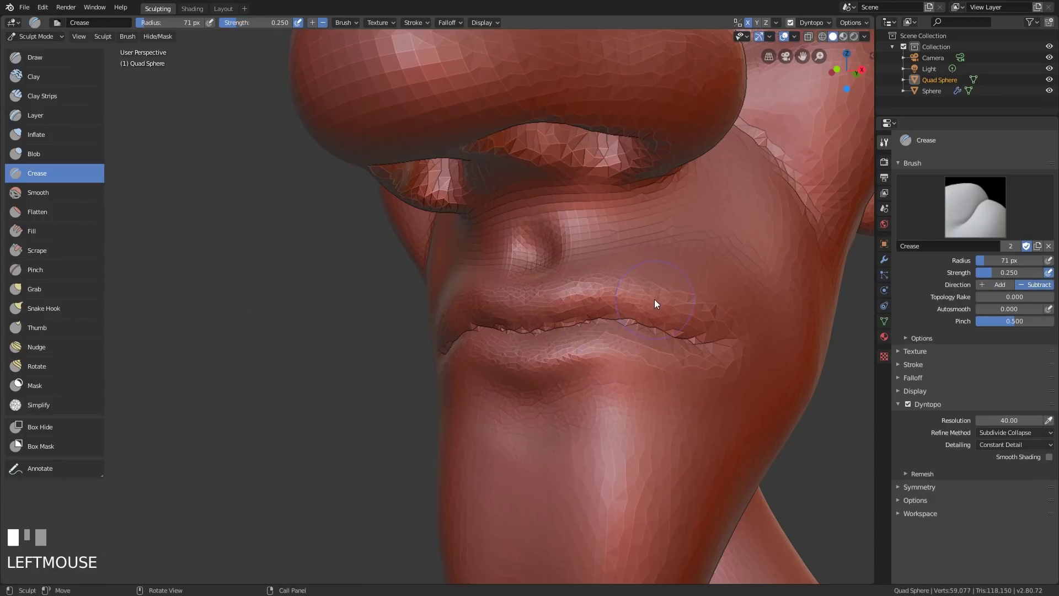
{"action": "mouse_move", "coordinate": [667, 300]}
{"action": "left_mouse_down", "text": "ctrl"}
{"action": "mouse_move", "coordinate": [577, 264]}
{"action": "mouse_move", "coordinate": [535, 288]}
{"action": "mouse_move", "coordinate": [603, 269]}
{"action": "left_mouse_up", "text": "ctrl"}
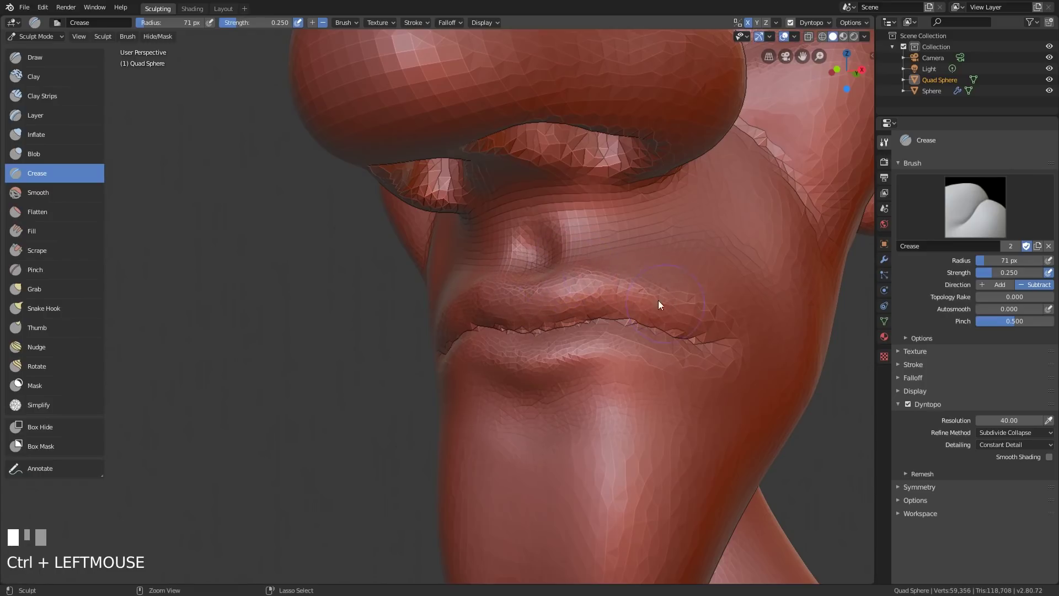
{"action": "mouse_move", "coordinate": [639, 350]}
{"action": "left_mouse_down", "text": "ctrl"}
{"action": "mouse_move", "coordinate": [575, 367]}
{"action": "mouse_move", "coordinate": [676, 353]}
{"action": "mouse_move", "coordinate": [635, 351]}
{"action": "left_mouse_up", "text": "ctrl"}
{"action": "middle_click_drag", "start_coordinate": [634, 350], "coordinate": [643, 359]}
{"action": "left_click_drag", "start_coordinate": [643, 358], "coordinate": [631, 355], "text": "shift"}
{"action": "middle_click_drag", "start_coordinate": [631, 355], "coordinate": [600, 333], "text": "shift"}
{"action": "left_click_drag", "start_coordinate": [600, 333], "coordinate": [615, 319], "text": "shift"}
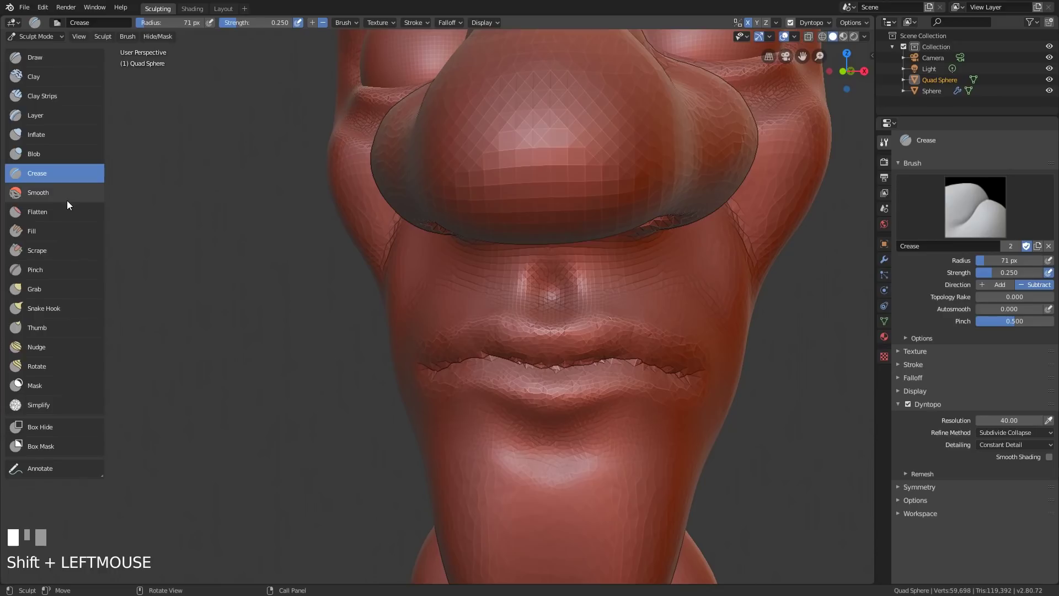
- Tighten the mouth line between the lips with the Pinch brush at 71 px radius and 0.500 strength
{"action": "left_click", "coordinate": [52, 270]}
{"action": "mouse_move", "coordinate": [469, 352]}
{"action": "middle_mouse_down"}
{"action": "mouse_move", "coordinate": [618, 353]}
{"action": "mouse_move", "coordinate": [644, 342]}
{"action": "middle_mouse_up"}
{"action": "mouse_move", "coordinate": [643, 343]}
{"action": "left_mouse_down"}
{"action": "mouse_move", "coordinate": [595, 350]}
{"action": "mouse_move", "coordinate": [580, 324]}
{"action": "mouse_move", "coordinate": [565, 358]}
{"action": "left_mouse_up"}
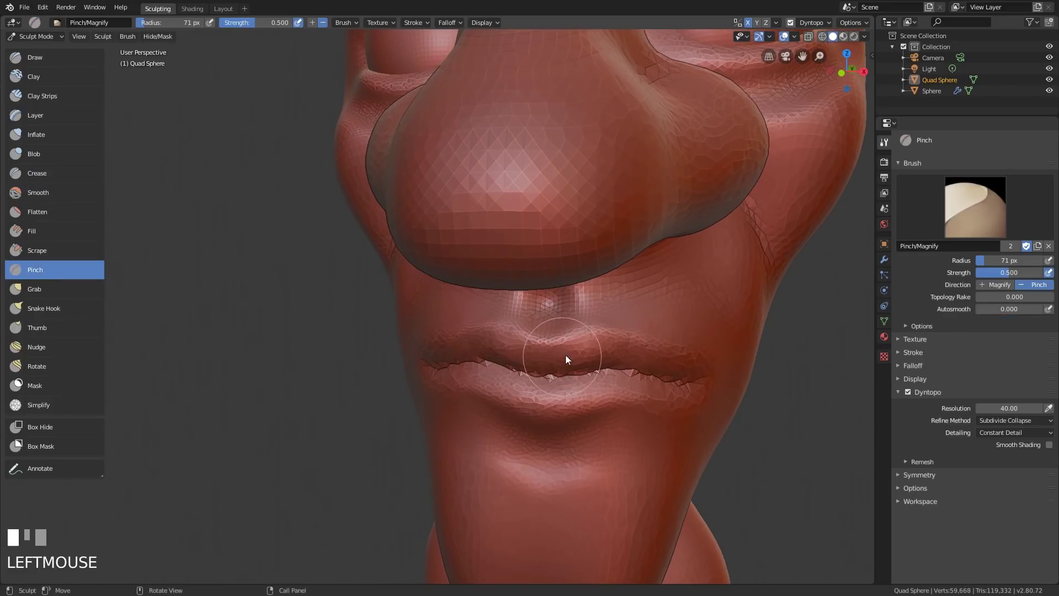
- Pinch the mouth line further along the lips and out to the corner of the mouth
{"action": "middle_click_drag", "start_coordinate": [566, 357], "coordinate": [591, 317]}
{"action": "mouse_move", "coordinate": [600, 325]}
{"action": "left_mouse_down"}
{"action": "mouse_move", "coordinate": [563, 254]}
{"action": "mouse_move", "coordinate": [578, 190]}
{"action": "left_mouse_up"}
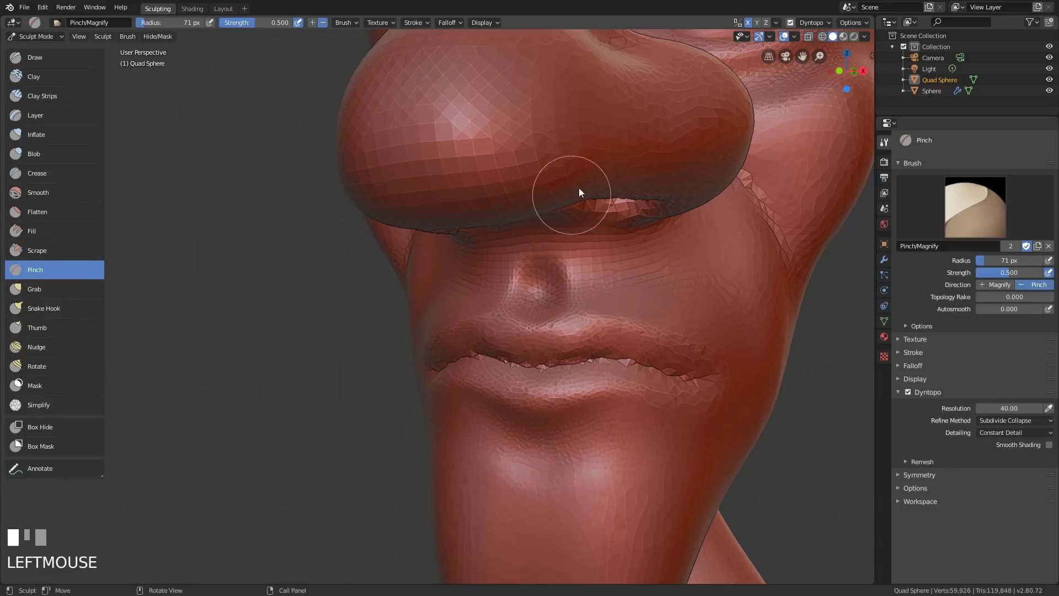
{"action": "mouse_move", "coordinate": [628, 400]}
{"action": "left_mouse_down"}
{"action": "mouse_move", "coordinate": [519, 370]}
{"action": "mouse_move", "coordinate": [677, 380]}
{"action": "mouse_move", "coordinate": [687, 397]}
{"action": "mouse_move", "coordinate": [666, 383]}
{"action": "left_mouse_up"}
{"action": "middle_click_drag", "start_coordinate": [666, 383], "coordinate": [707, 405]}
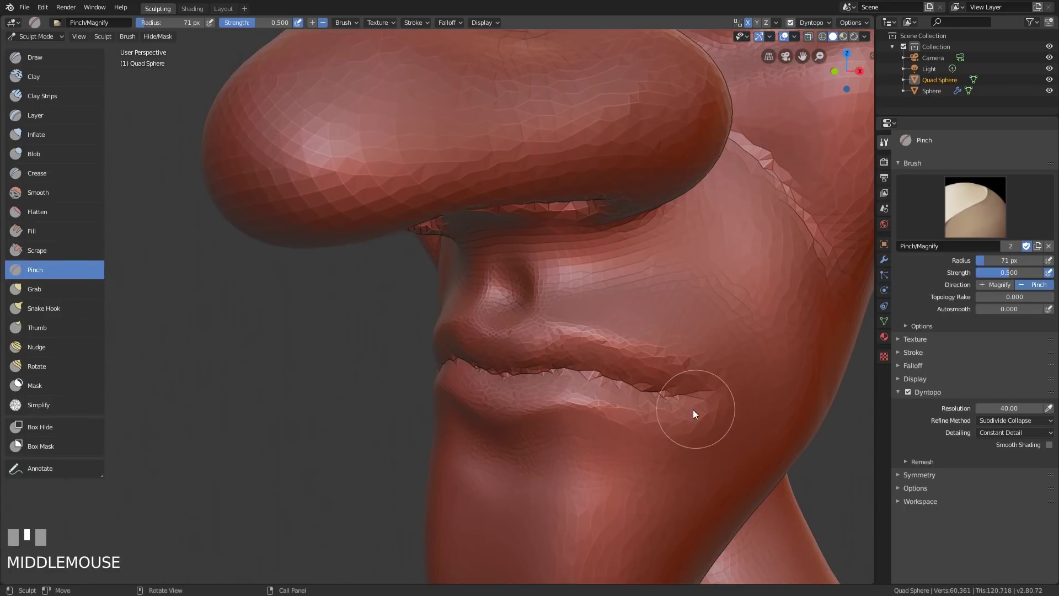
{"action": "left_click_drag", "start_coordinate": [677, 403], "coordinate": [608, 409]}
{"action": "middle_click_drag", "start_coordinate": [607, 409], "coordinate": [686, 393]}
{"action": "mouse_move", "coordinate": [685, 392]}
{"action": "left_mouse_down"}
{"action": "mouse_move", "coordinate": [557, 415]}
{"action": "mouse_move", "coordinate": [710, 405]}
{"action": "left_mouse_up"}
{"action": "middle_click_drag", "start_coordinate": [710, 405], "coordinate": [694, 402]}
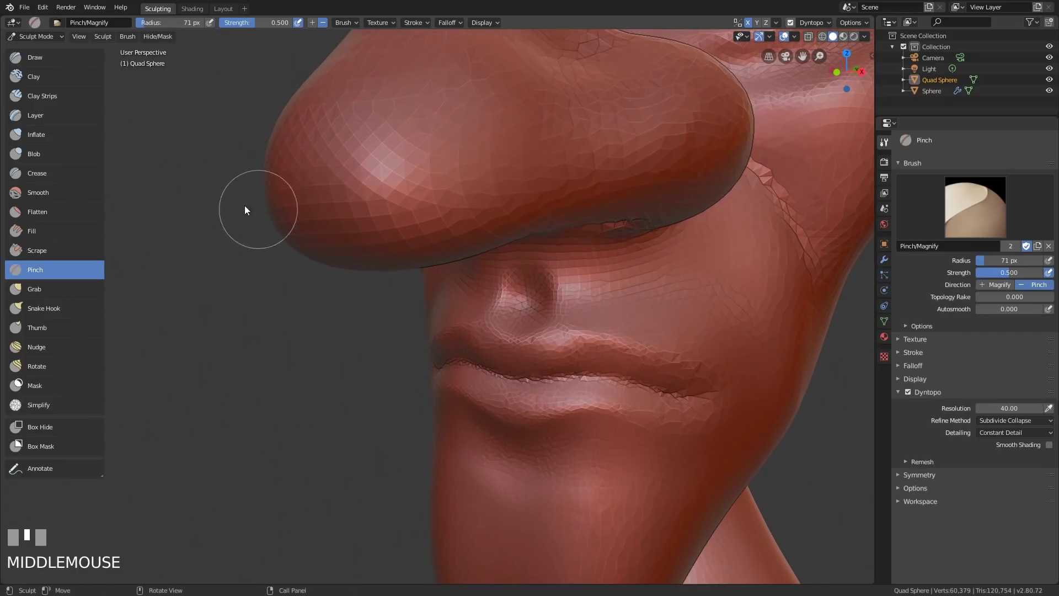
- Refine the area around the mouth and chin with the Crease brush at 71 px radius and 0.250 strength
{"action": "left_click", "coordinate": [58, 116]}
{"action": "left_click", "coordinate": [61, 173]}
{"action": "middle_click_drag", "start_coordinate": [676, 356], "coordinate": [693, 307]}
{"action": "mouse_move", "coordinate": [615, 168]}
{"action": "left_mouse_down"}
{"action": "mouse_move", "coordinate": [669, 302]}
{"action": "mouse_move", "coordinate": [657, 354]}
{"action": "mouse_move", "coordinate": [682, 369]}
{"action": "mouse_move", "coordinate": [670, 319]}
{"action": "mouse_move", "coordinate": [693, 392]}
{"action": "mouse_move", "coordinate": [638, 254]}
{"action": "mouse_move", "coordinate": [653, 326]}
{"action": "mouse_move", "coordinate": [619, 267]}
{"action": "left_mouse_up"}
{"action": "middle_click_drag", "start_coordinate": [619, 267], "coordinate": [605, 191]}
{"action": "left_click_drag", "start_coordinate": [541, 210], "coordinate": [600, 148]}
{"action": "middle_click_drag", "start_coordinate": [640, 257], "coordinate": [717, 290]}
{"action": "mouse_move", "coordinate": [717, 299]}
{"action": "left_mouse_down"}
{"action": "mouse_move", "coordinate": [611, 337]}
{"action": "mouse_move", "coordinate": [591, 319]}
{"action": "mouse_move", "coordinate": [567, 369]}
{"action": "left_mouse_up"}
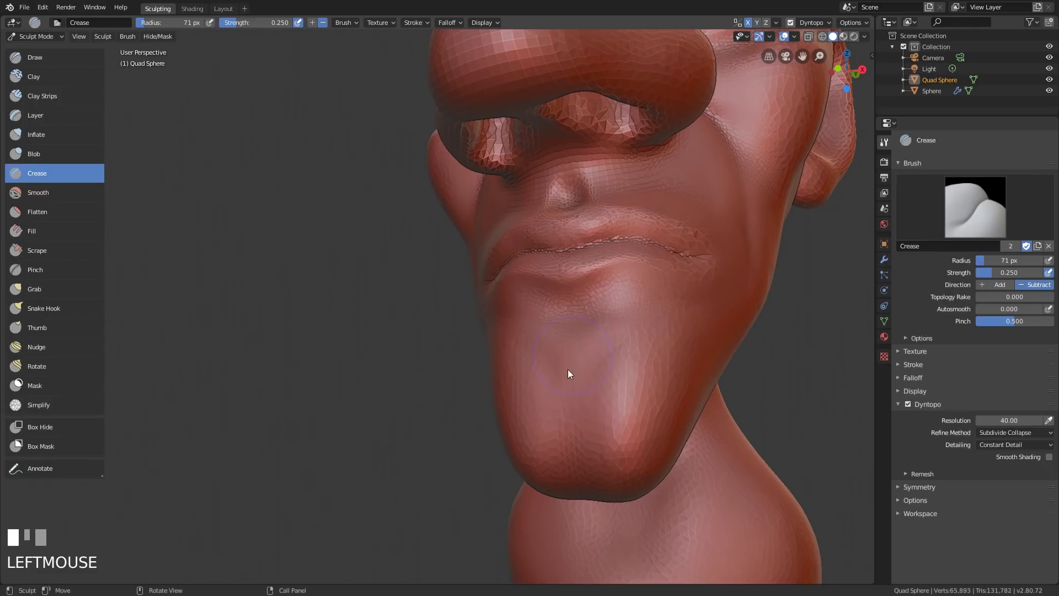
- Crease the edge of the jaw where it meets the neck and smooth the stroke
{"action": "mouse_move", "coordinate": [759, 287]}
{"action": "middle_mouse_down"}
{"action": "mouse_move", "coordinate": [724, 342]}
{"action": "mouse_move", "coordinate": [739, 379]}
{"action": "middle_mouse_up"}
{"action": "mouse_move", "coordinate": [720, 217]}
{"action": "left_mouse_down"}
{"action": "mouse_move", "coordinate": [708, 246]}
{"action": "mouse_move", "coordinate": [750, 189]}
{"action": "mouse_move", "coordinate": [691, 289]}
{"action": "left_mouse_up"}
{"action": "mouse_move", "coordinate": [691, 289]}
{"action": "middle_mouse_down", "text": "shift"}
{"action": "mouse_move", "coordinate": [696, 305]}
{"action": "mouse_move", "coordinate": [638, 264]}
{"action": "middle_mouse_up", "text": "shift"}
{"action": "mouse_move", "coordinate": [638, 265]}
{"action": "left_mouse_down", "text": "shift"}
{"action": "mouse_move", "coordinate": [693, 194]}
{"action": "mouse_move", "coordinate": [724, 225]}
{"action": "left_mouse_up", "text": "shift"}
{"action": "mouse_move", "coordinate": [724, 225]}
{"action": "middle_mouse_down"}
{"action": "mouse_move", "coordinate": [662, 353]}
{"action": "mouse_move", "coordinate": [641, 346]}
{"action": "mouse_move", "coordinate": [629, 385]}
{"action": "mouse_move", "coordinate": [562, 359]}
{"action": "middle_mouse_up"}
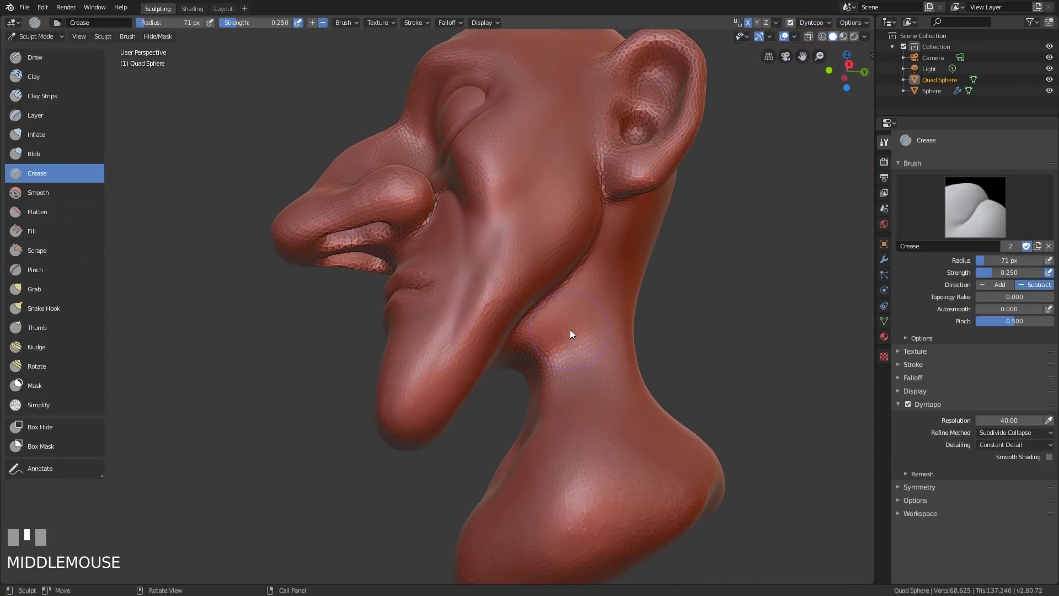
- Sharpen the jawline above the neck with normal and inverted Crease strokes at 92 px radius
{"action": "key", "text": "f"}
{"action": "left_click", "coordinate": [584, 332]}
{"action": "mouse_move", "coordinate": [511, 366]}
{"action": "left_mouse_down", "text": "ctrl"}
{"action": "mouse_move", "coordinate": [513, 386]}
{"action": "mouse_move", "coordinate": [615, 227]}
{"action": "mouse_move", "coordinate": [559, 312]}
{"action": "mouse_move", "coordinate": [599, 276]}
{"action": "left_mouse_up", "text": "ctrl"}
{"action": "middle_click_drag", "start_coordinate": [583, 383], "coordinate": [560, 471]}
{"action": "left_click_drag", "start_coordinate": [521, 387], "coordinate": [581, 348]}
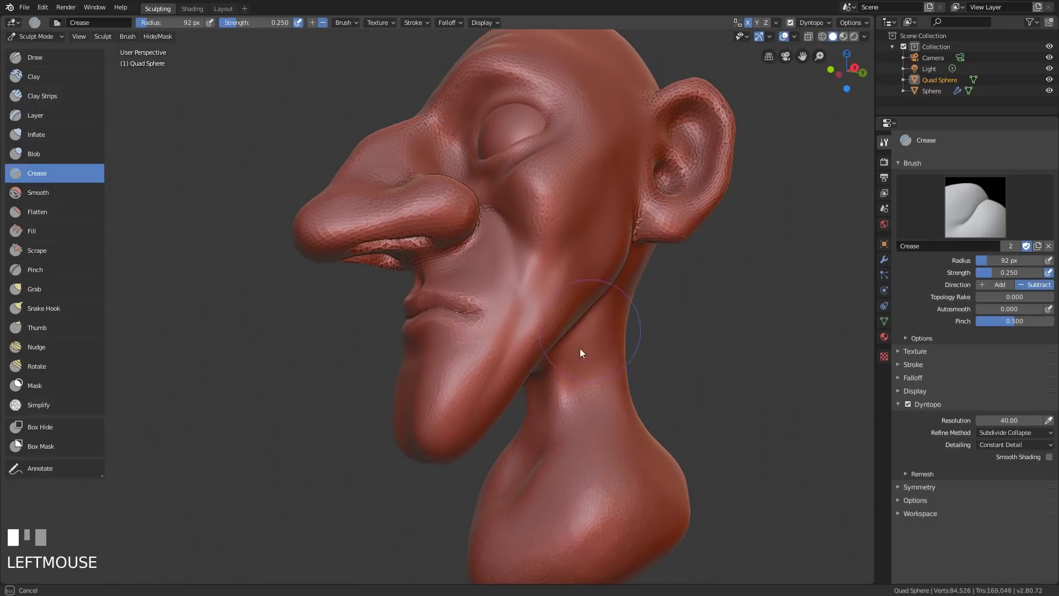
- Shape the neck below the jaw with an inverted Crease stroke and smooth the throat area
{"action": "middle_click_drag", "start_coordinate": [614, 489], "coordinate": [630, 449]}
{"action": "left_click_drag", "start_coordinate": [581, 342], "coordinate": [581, 495], "text": "ctrl"}
{"action": "mouse_move", "coordinate": [581, 495]}
{"action": "middle_mouse_down"}
{"action": "mouse_move", "coordinate": [648, 464]}
{"action": "mouse_move", "coordinate": [604, 482]}
{"action": "middle_mouse_up"}
{"action": "left_click_drag", "start_coordinate": [604, 482], "coordinate": [604, 485], "text": "shift"}
{"action": "middle_click_drag", "start_coordinate": [605, 486], "coordinate": [549, 439]}
{"action": "left_click_drag", "start_coordinate": [557, 353], "coordinate": [579, 353], "text": "shift"}
{"action": "middle_click_drag", "start_coordinate": [579, 353], "coordinate": [556, 365]}
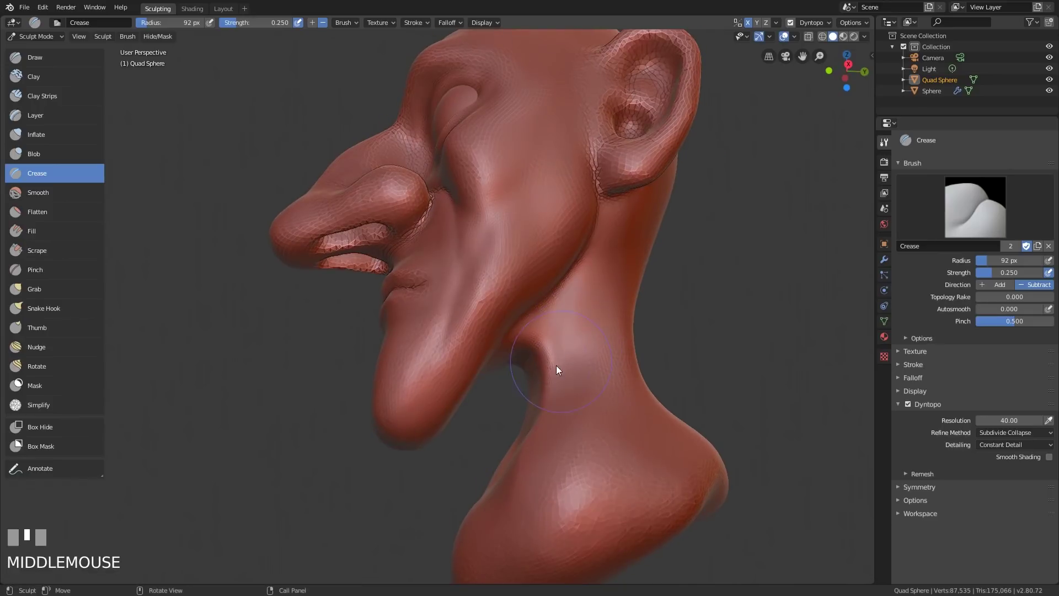
- Reshape the jaw and upper neck with the Snake Hook brush at 165 px radius and smooth the neck
{"action": "left_click", "coordinate": [51, 306]}
{"action": "left_click_drag", "start_coordinate": [501, 310], "coordinate": [549, 340]}
{"action": "key", "text": "f"}
{"action": "left_click", "coordinate": [554, 361]}
{"action": "mouse_move", "coordinate": [554, 362]}
{"action": "middle_mouse_down", "text": "ctrl"}
{"action": "mouse_move", "coordinate": [567, 330]}
{"action": "mouse_move", "coordinate": [580, 368]}
{"action": "middle_mouse_up", "text": "ctrl"}
{"action": "mouse_move", "coordinate": [581, 367]}
{"action": "left_mouse_down"}
{"action": "mouse_move", "coordinate": [588, 343]}
{"action": "mouse_move", "coordinate": [621, 322]}
{"action": "mouse_move", "coordinate": [587, 338]}
{"action": "left_mouse_up"}
{"action": "middle_click_drag", "start_coordinate": [667, 264], "coordinate": [697, 359]}
{"action": "left_click_drag", "start_coordinate": [697, 359], "coordinate": [627, 480], "text": "shift"}
{"action": "middle_click_drag", "start_coordinate": [693, 428], "coordinate": [673, 430]}
{"action": "mouse_move", "coordinate": [671, 428]}
{"action": "left_mouse_down", "text": "shift"}
{"action": "mouse_move", "coordinate": [623, 481]}
{"action": "mouse_move", "coordinate": [698, 369]}
{"action": "left_mouse_up", "text": "shift"}
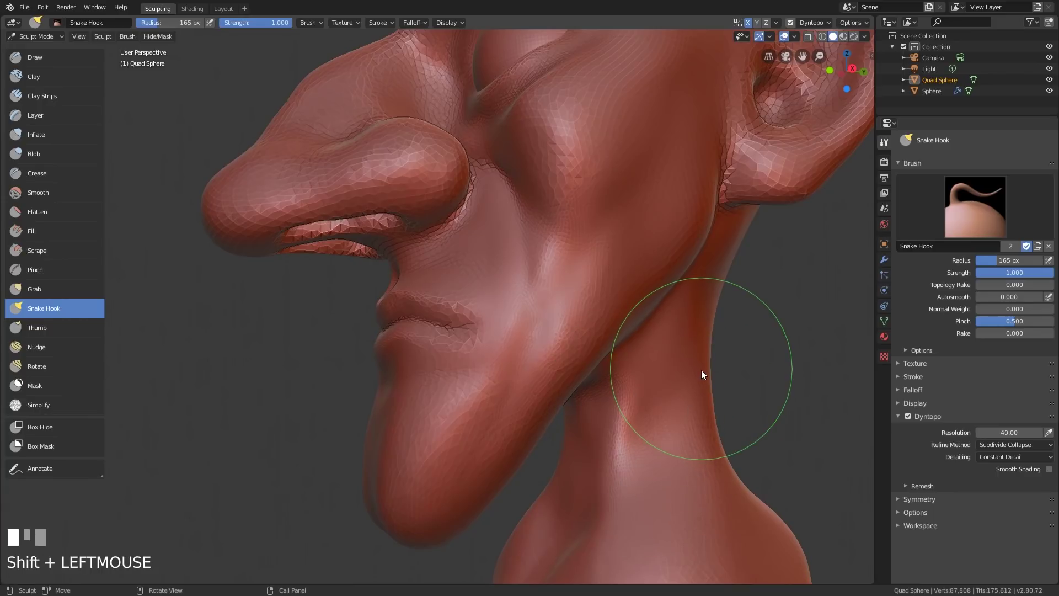
- Reshape the side of the brow and the cheekbone with the Snake Hook brush at 228 px radius
{"action": "mouse_move", "coordinate": [665, 345]}
{"action": "middle_mouse_down"}
{"action": "mouse_move", "coordinate": [634, 390]}
{"action": "mouse_move", "coordinate": [717, 414]}
{"action": "mouse_move", "coordinate": [712, 365]}
{"action": "mouse_move", "coordinate": [591, 332]}
{"action": "mouse_move", "coordinate": [548, 292]}
{"action": "mouse_move", "coordinate": [585, 244]}
{"action": "mouse_move", "coordinate": [631, 210]}
{"action": "middle_mouse_up"}
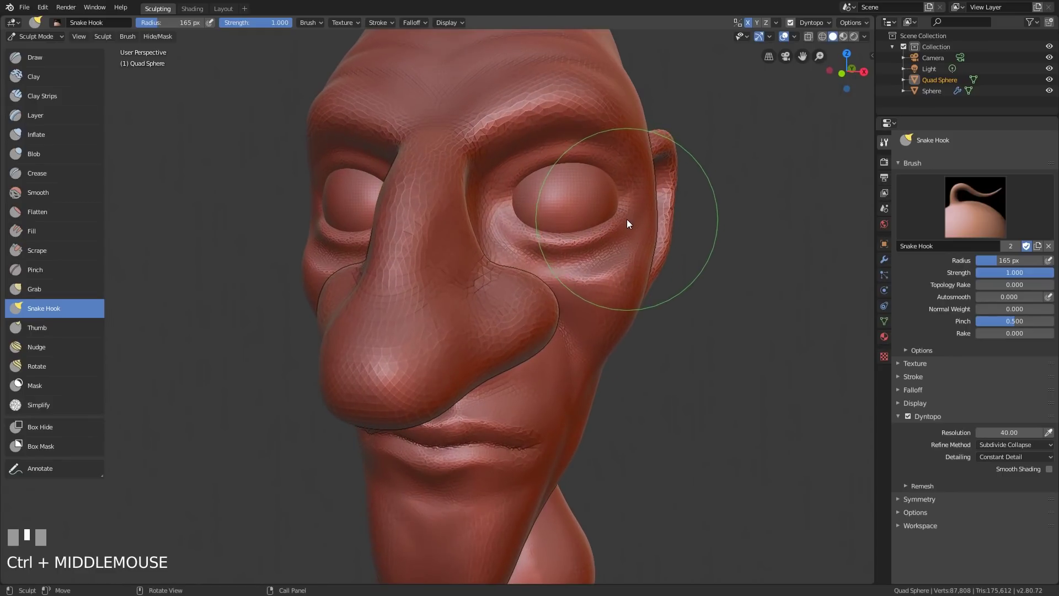
{"action": "key", "text": "f"}
{"action": "left_click", "coordinate": [629, 198]}
{"action": "mouse_move", "coordinate": [612, 163]}
{"action": "left_mouse_down"}
{"action": "mouse_move", "coordinate": [604, 151]}
{"action": "mouse_move", "coordinate": [630, 130]}
{"action": "mouse_move", "coordinate": [668, 135]}
{"action": "left_mouse_up"}
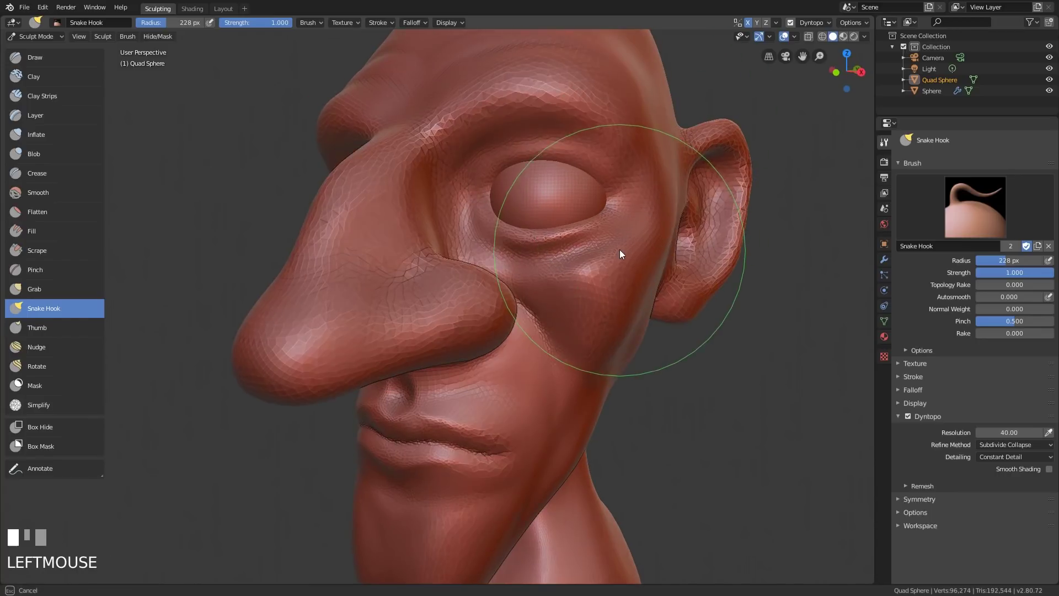
{"action": "left_click_drag", "start_coordinate": [620, 249], "coordinate": [517, 236]}
{"action": "mouse_move", "coordinate": [640, 253]}
{"action": "middle_mouse_down"}
{"action": "mouse_move", "coordinate": [615, 260]}
{"action": "mouse_move", "coordinate": [651, 247]}
{"action": "middle_mouse_up"}
- Adjust the volume of the cheek and lower face with broader Snake Hook strokes
{"action": "left_click_drag", "start_coordinate": [586, 333], "coordinate": [592, 319]}
{"action": "middle_click_drag", "start_coordinate": [665, 303], "coordinate": [656, 278]}
{"action": "left_click_drag", "start_coordinate": [627, 300], "coordinate": [638, 290]}
{"action": "mouse_move", "coordinate": [640, 295]}
{"action": "middle_mouse_down"}
{"action": "mouse_move", "coordinate": [631, 321]}
{"action": "mouse_move", "coordinate": [485, 322]}
{"action": "middle_mouse_up"}
{"action": "middle_click_drag", "start_coordinate": [479, 322], "coordinate": [387, 316], "text": "ctrl"}
{"action": "left_click_drag", "start_coordinate": [387, 316], "coordinate": [391, 314]}
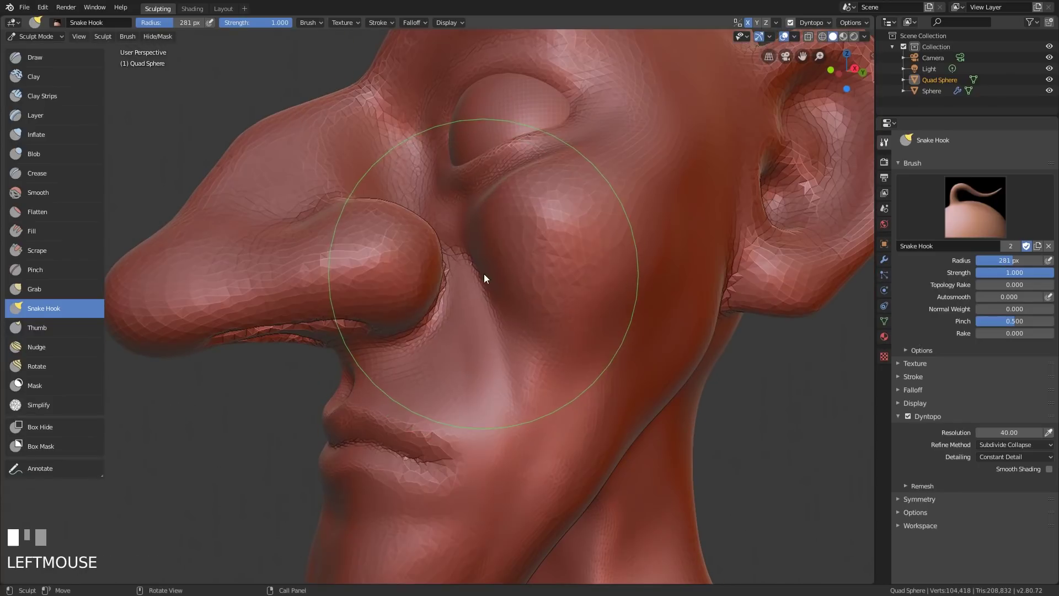
- Refine the transition between the cheek and nostril with Snake Hook at 145 px radius, smoothing the surface
{"action": "mouse_move", "coordinate": [484, 274]}
{"action": "middle_mouse_down"}
{"action": "mouse_move", "coordinate": [472, 315]}
{"action": "mouse_move", "coordinate": [487, 286]}
{"action": "middle_mouse_up"}
{"action": "key", "text": "f"}
{"action": "left_click", "coordinate": [379, 290]}
{"action": "mouse_move", "coordinate": [482, 304]}
{"action": "left_mouse_down"}
{"action": "mouse_move", "coordinate": [438, 239]}
{"action": "mouse_move", "coordinate": [431, 259]}
{"action": "left_mouse_up"}
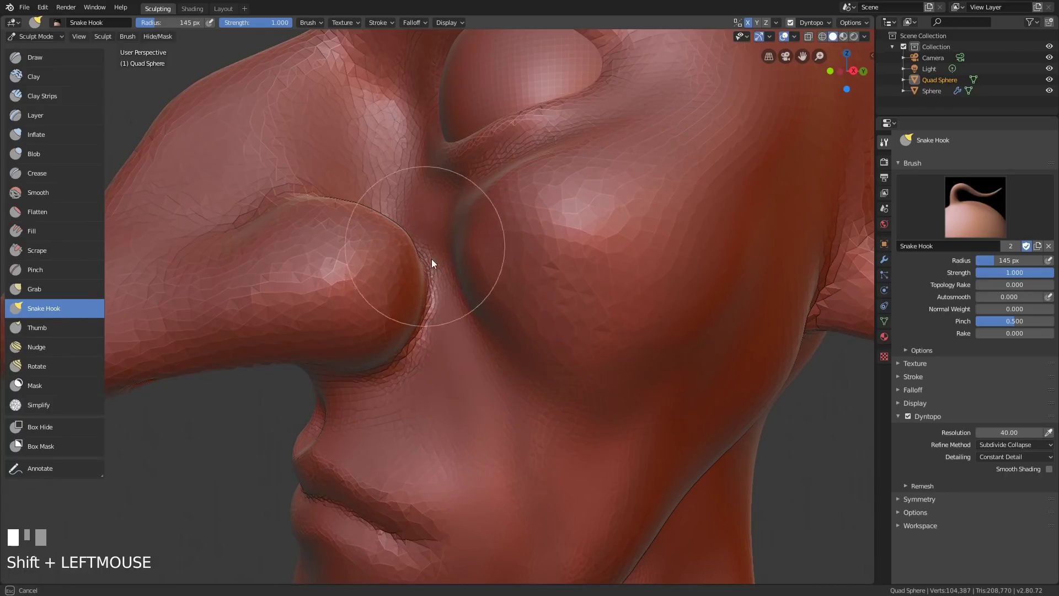
- Carve the fold below the cheek beside the mouth with the Crease brush at 242 px radius
{"action": "left_click", "coordinate": [46, 179]}
{"action": "key", "text": "f"}
{"action": "left_click", "coordinate": [512, 416]}
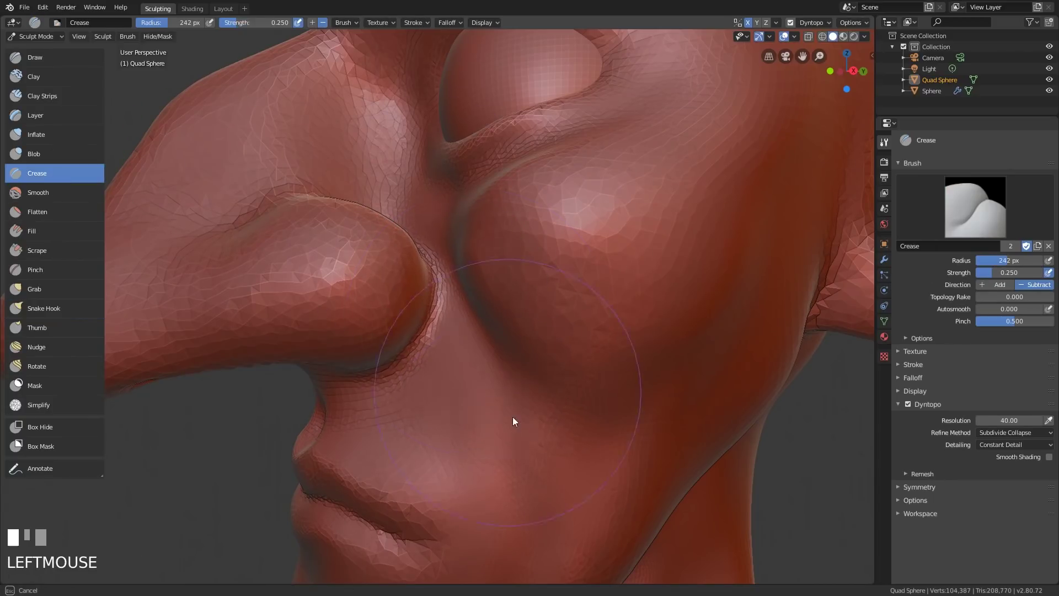
{"action": "left_click_drag", "start_coordinate": [512, 416], "coordinate": [509, 370]}
{"action": "middle_click_drag", "start_coordinate": [502, 342], "coordinate": [486, 371]}
- Smooth the side of the nose above the nostril and view the whole head
{"action": "mouse_move", "coordinate": [365, 205]}
{"action": "left_mouse_down", "text": "shift"}
{"action": "mouse_move", "coordinate": [356, 215]}
{"action": "mouse_move", "coordinate": [381, 248]}
{"action": "left_mouse_up", "text": "shift"}
{"action": "mouse_move", "coordinate": [584, 292]}
{"action": "middle_mouse_down"}
{"action": "mouse_move", "coordinate": [617, 302]}
{"action": "mouse_move", "coordinate": [591, 331]}
{"action": "middle_mouse_up"}
{"action": "left_click_drag", "start_coordinate": [382, 256], "coordinate": [388, 287], "text": "shift"}
{"action": "scroll", "coordinate": [585, 358], "scroll_direction": "down", "scroll_amount": 5}
{"action": "mouse_move", "coordinate": [591, 364]}
{"action": "middle_mouse_down"}
{"action": "mouse_move", "coordinate": [605, 382]}
{"action": "mouse_move", "coordinate": [609, 351]}
{"action": "mouse_move", "coordinate": [690, 342]}
{"action": "mouse_move", "coordinate": [693, 371]}
{"action": "mouse_move", "coordinate": [741, 372]}
{"action": "mouse_move", "coordinate": [720, 376]}
{"action": "middle_mouse_up"}
{"action": "scroll", "coordinate": [609, 351], "scroll_direction": "down", "scroll_amount": 2}
{"action": "middle_click_drag", "start_coordinate": [721, 376], "coordinate": [698, 379]}
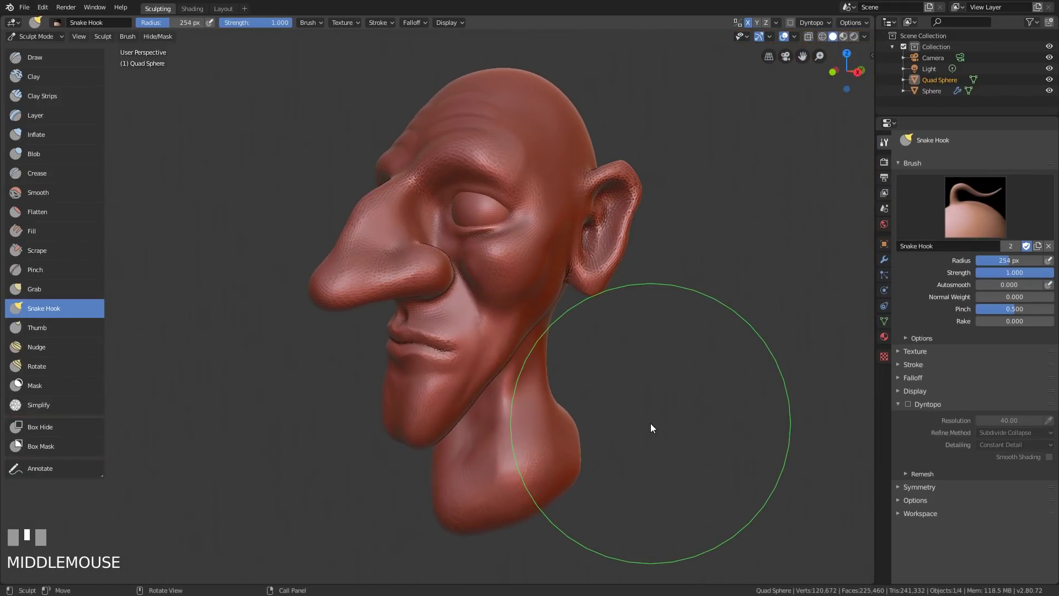